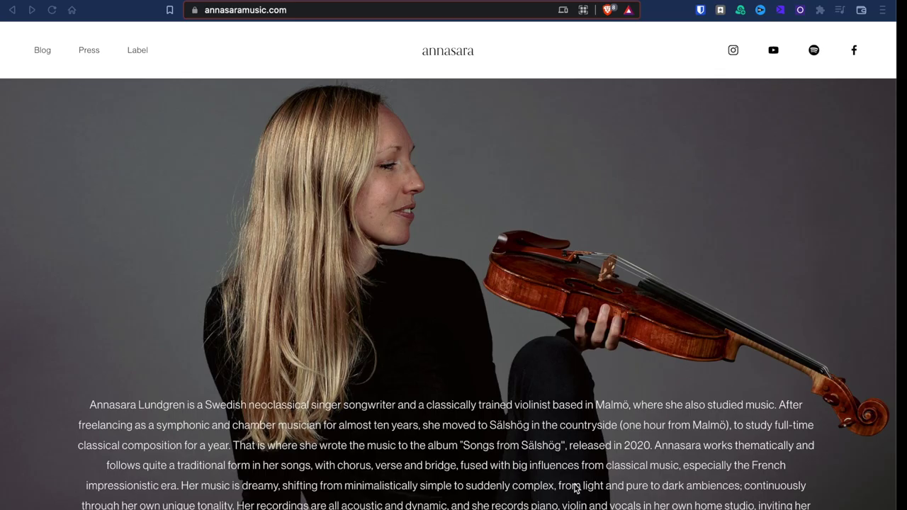
Read the artist's biography on the annasaramusic.com home page down to the social media links.
scroll(575, 489, down, 2)
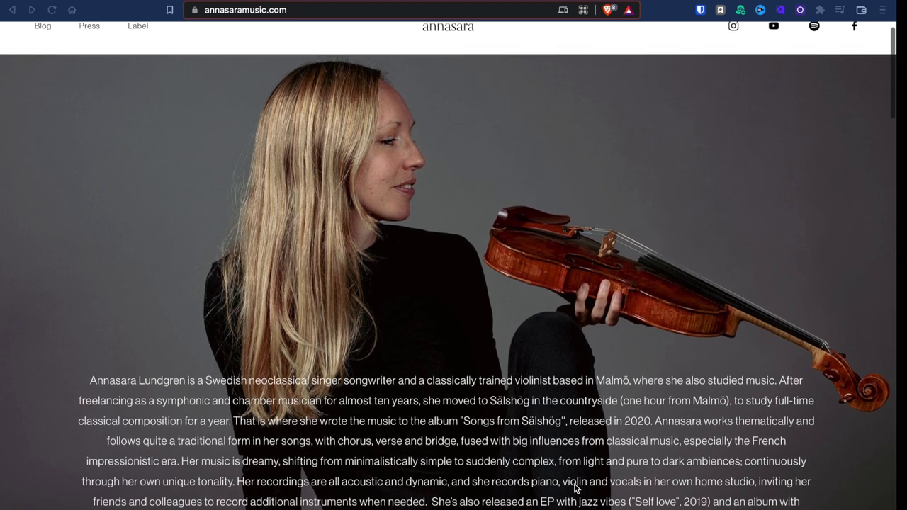
scroll(575, 489, down, 2)
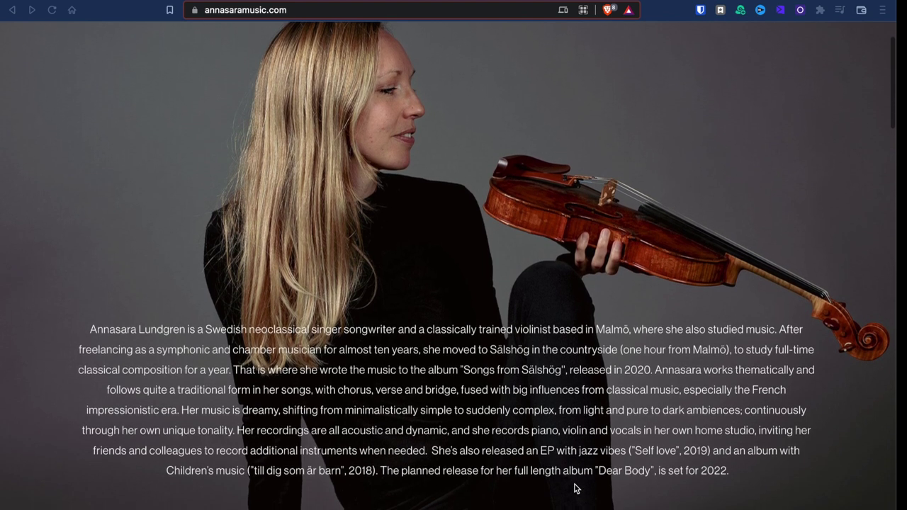
scroll(575, 489, down, 2)
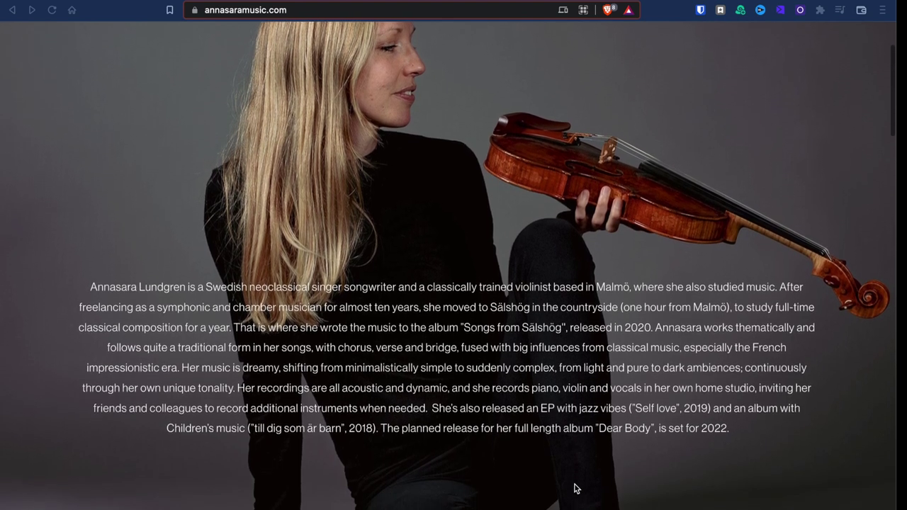
scroll(575, 489, down, 2)
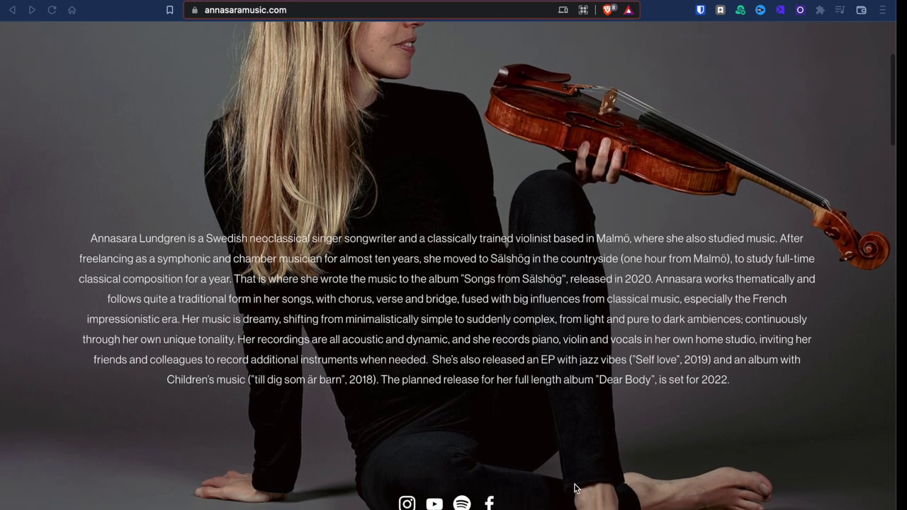
scroll(576, 488, down, 2)
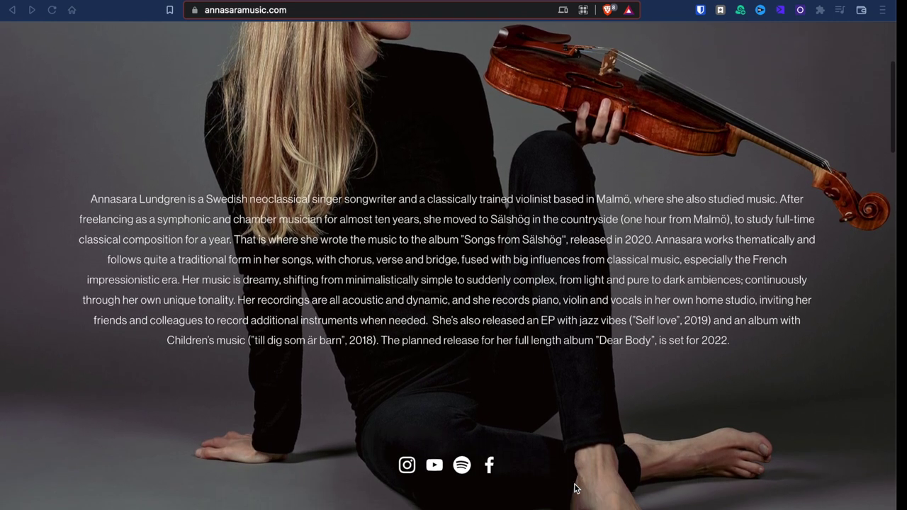
scroll(575, 489, down, 3)
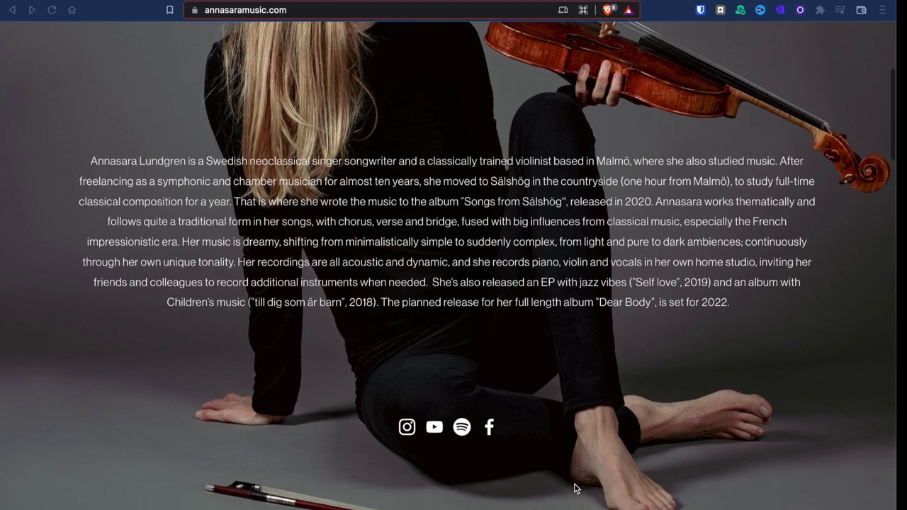
scroll(575, 489, down, 3)
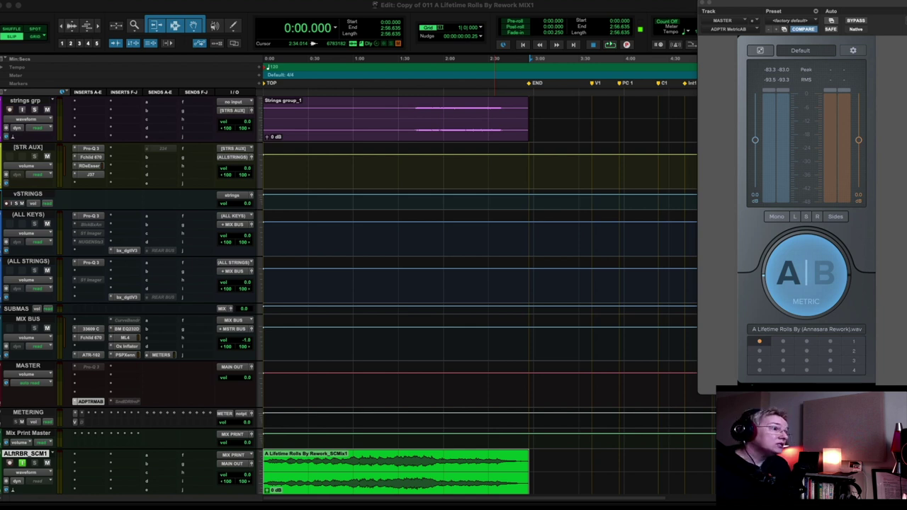
In the Pro Tools session, look through the piano, violin, harmonics, arpeggio and string group tracks and their inserts.
scroll(489, 336, up, 6)
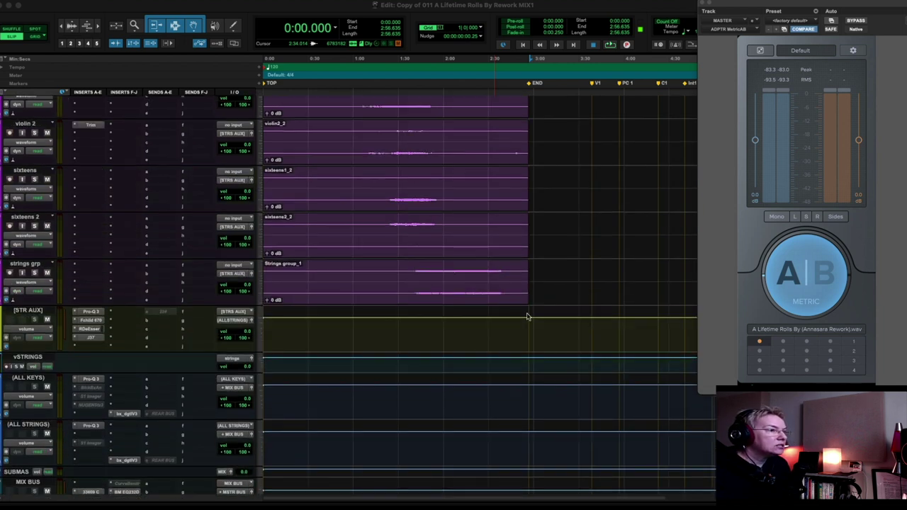
scroll(574, 287, up, 5)
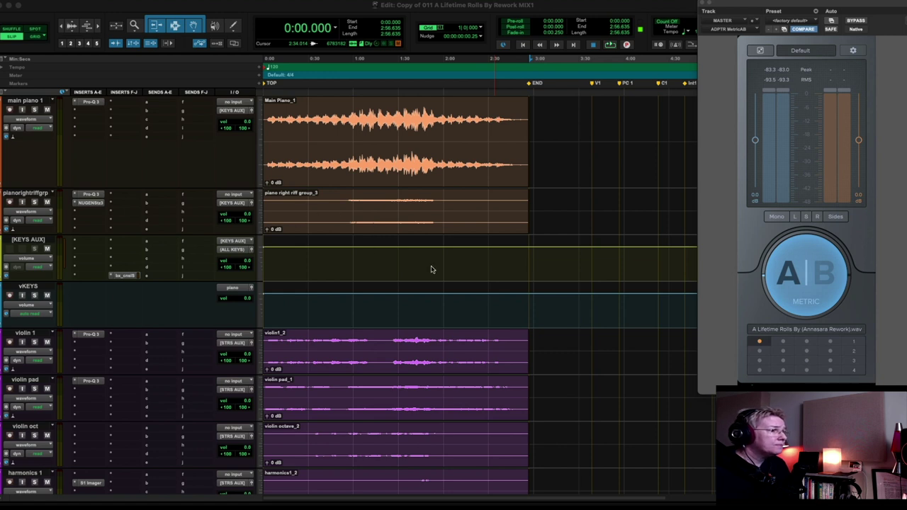
scroll(541, 291, down, 5)
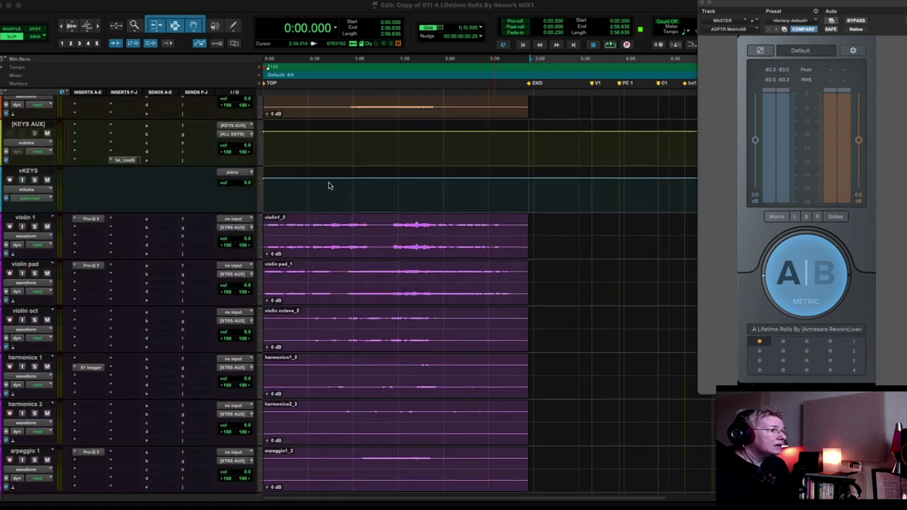
scroll(328, 185, down, 5)
scroll(363, 284, down, 8)
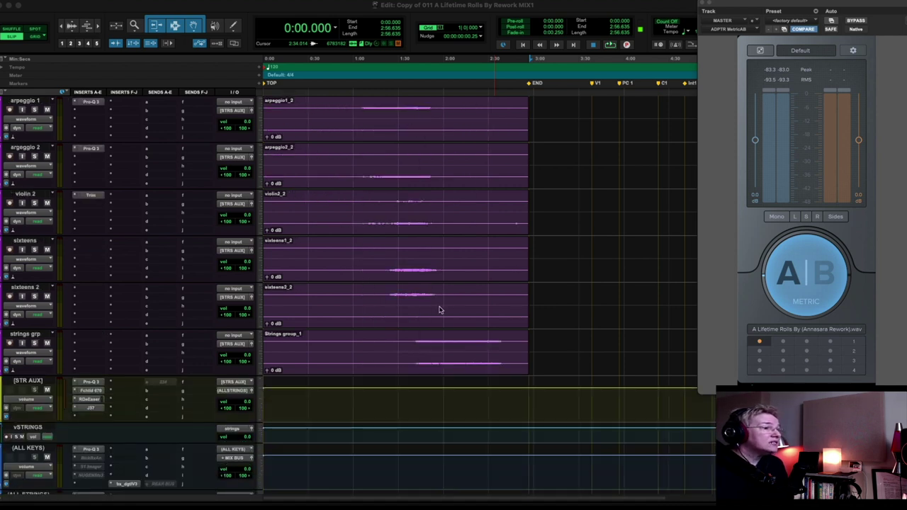
scroll(442, 307, up, 2)
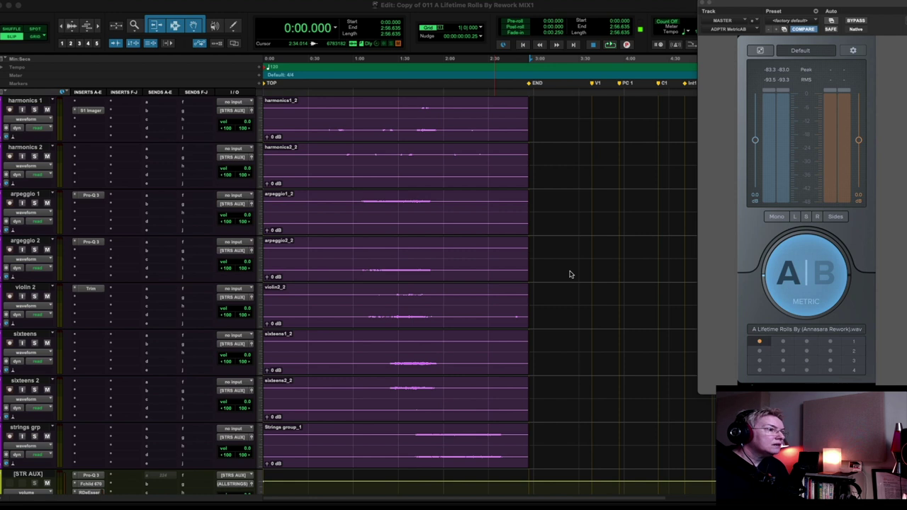
scroll(569, 274, down, 2)
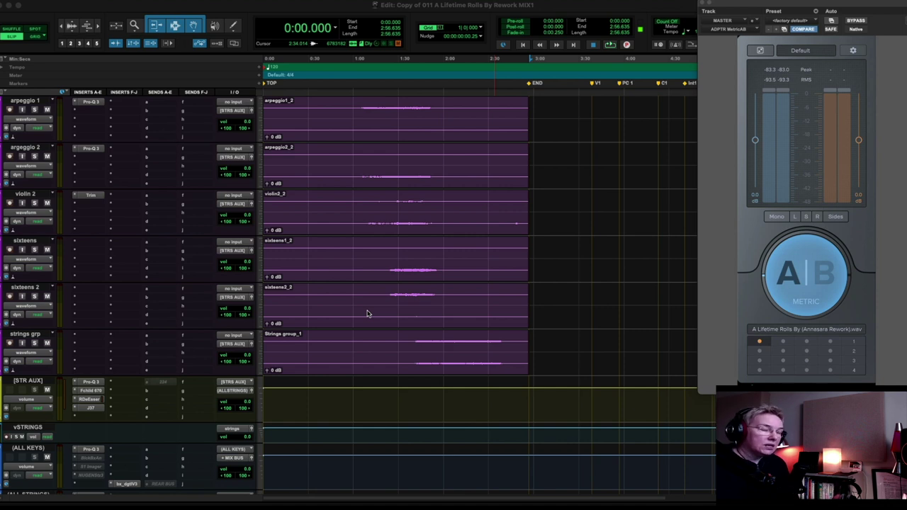
Review the session layout from the submasters, mix bus and print track back up to the main piano track.
scroll(367, 314, down, 10)
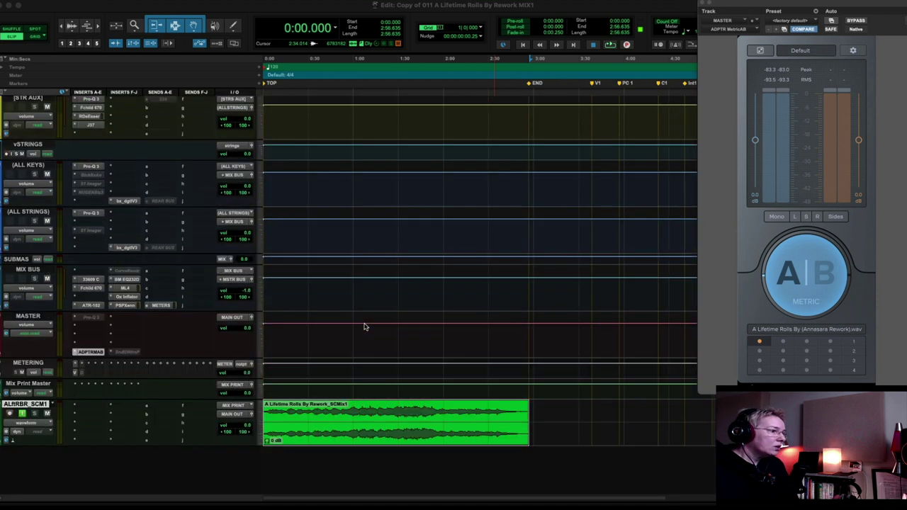
scroll(402, 328, up, 15)
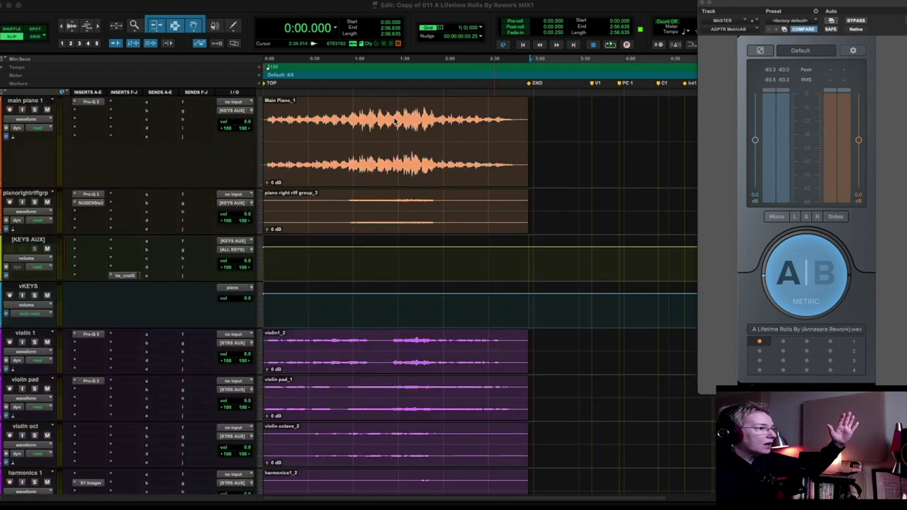
scroll(396, 177, down, 8)
scroll(376, 225, up, 5)
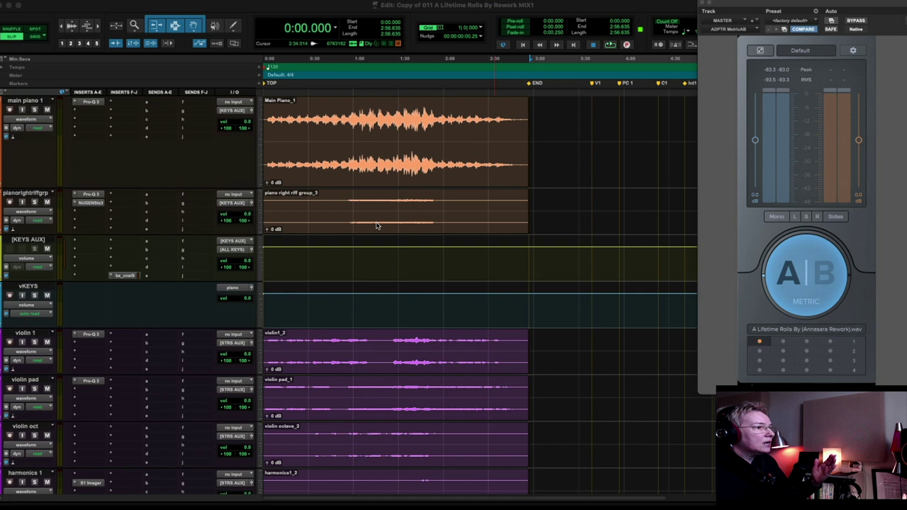
scroll(321, 237, down, 2)
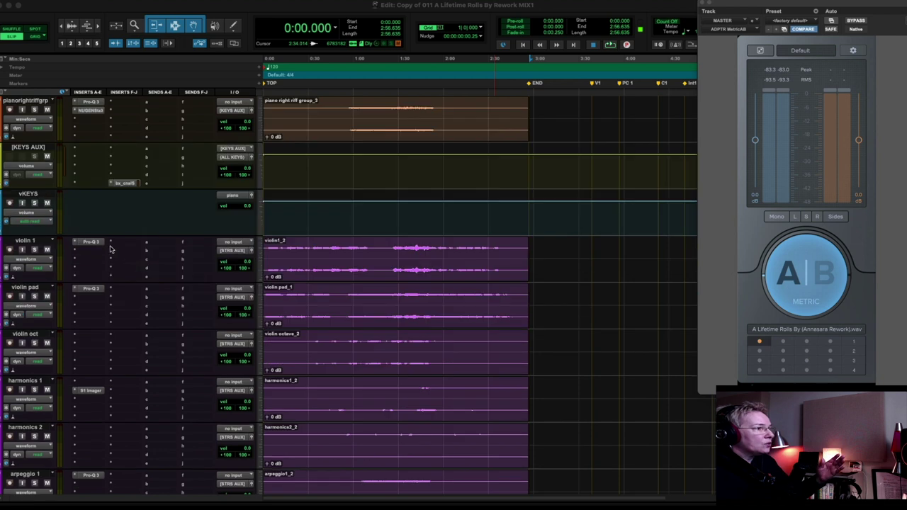
Select the [KEYS AUX] and violin 1 tracks in turn, and examine the string tracks through to the [STR AUX] inserts.
click(37, 151)
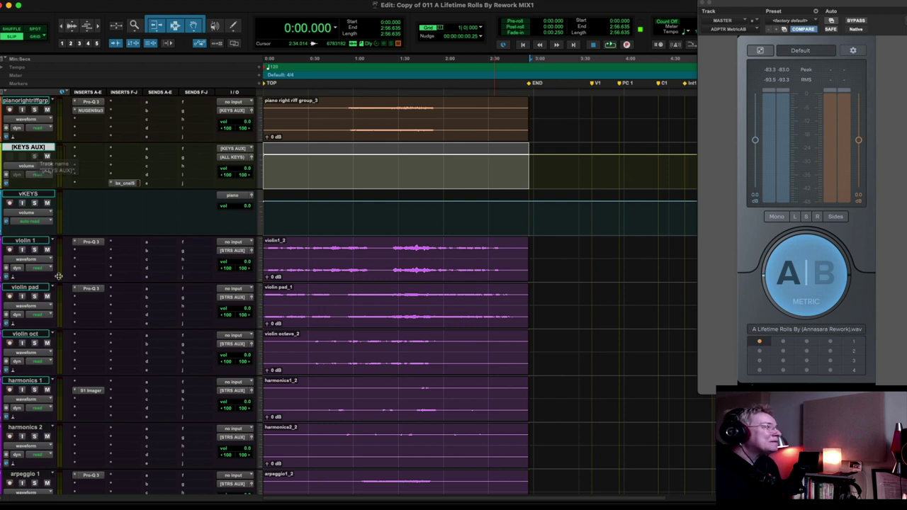
click(34, 243)
scroll(158, 272, down, 5)
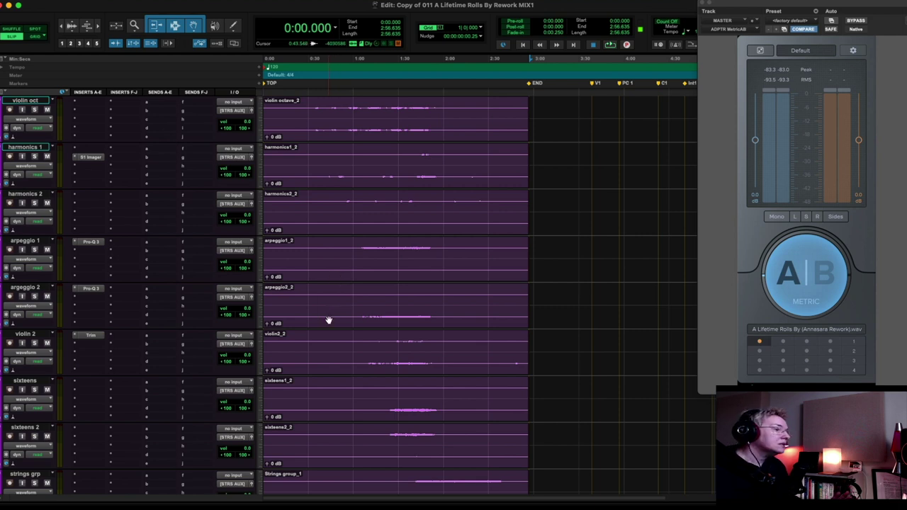
scroll(328, 321, down, 3)
scroll(309, 374, down, 3)
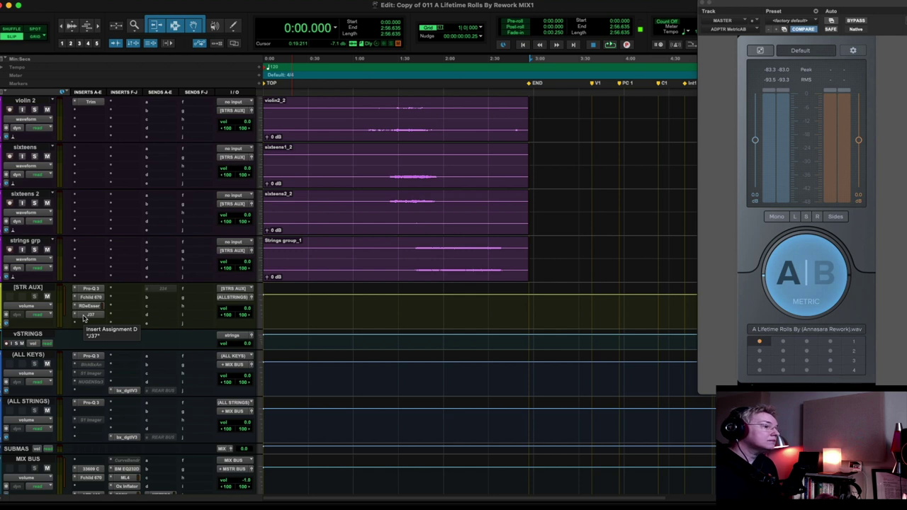
Select the (ALL KEYS) and (ALL STRINGS) submasters together, followed by the MIX BUS track, to review the bus routing.
scroll(87, 322, down, 5)
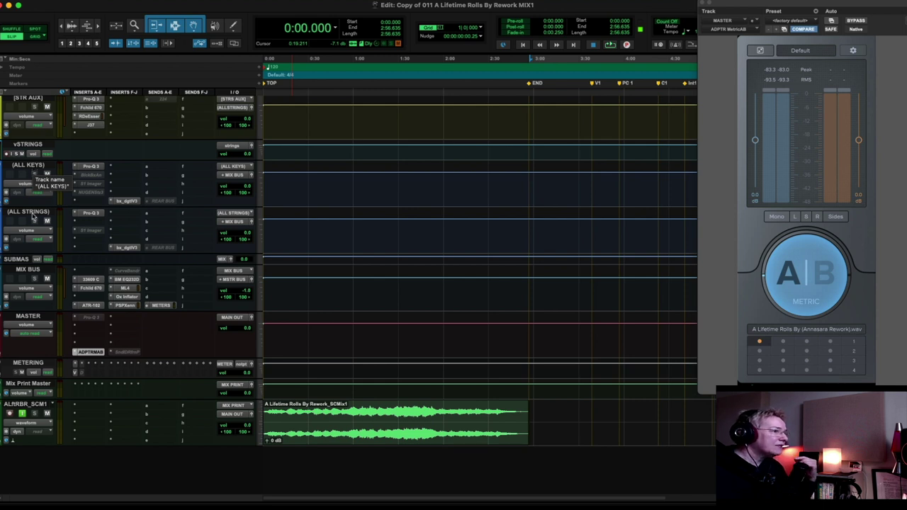
drag(34, 168, 46, 216)
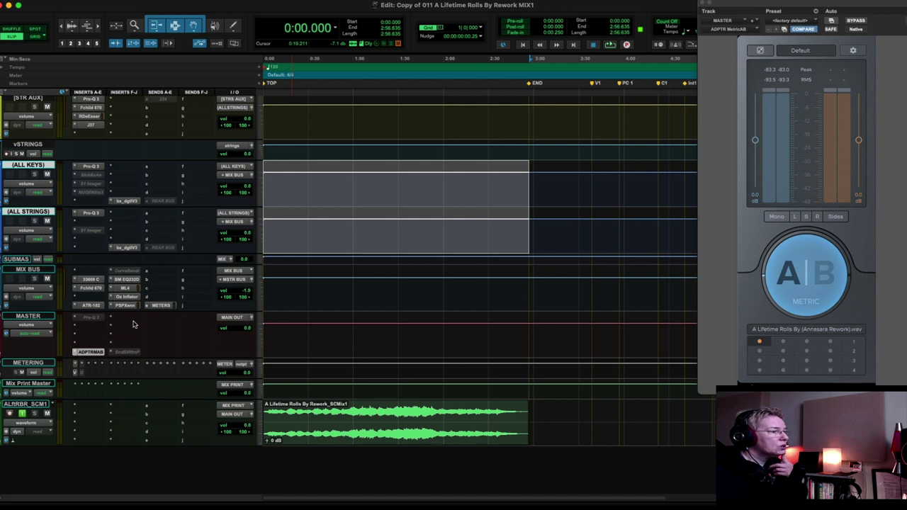
click(42, 271)
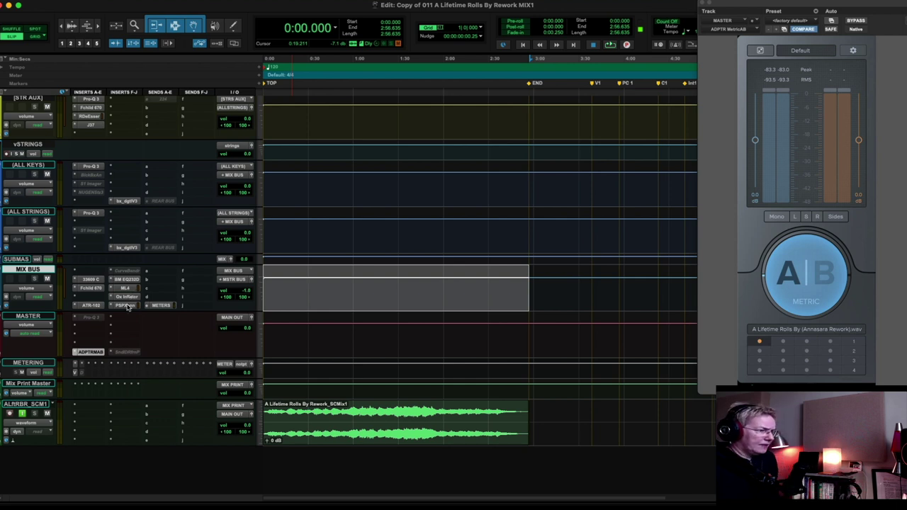
Inspect the PSP Xenon limiter on the MIX BUS, close it, and open the Oxford Inflator on the same track.
click(127, 306)
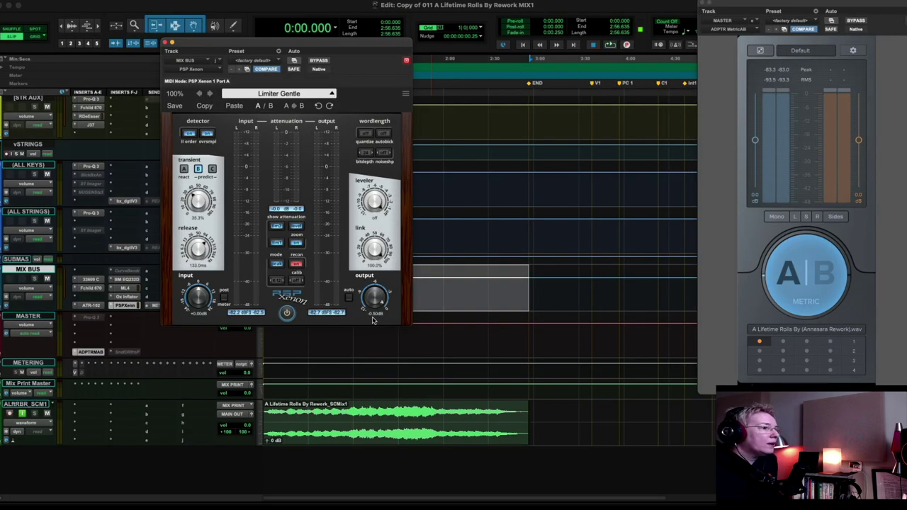
click(125, 305)
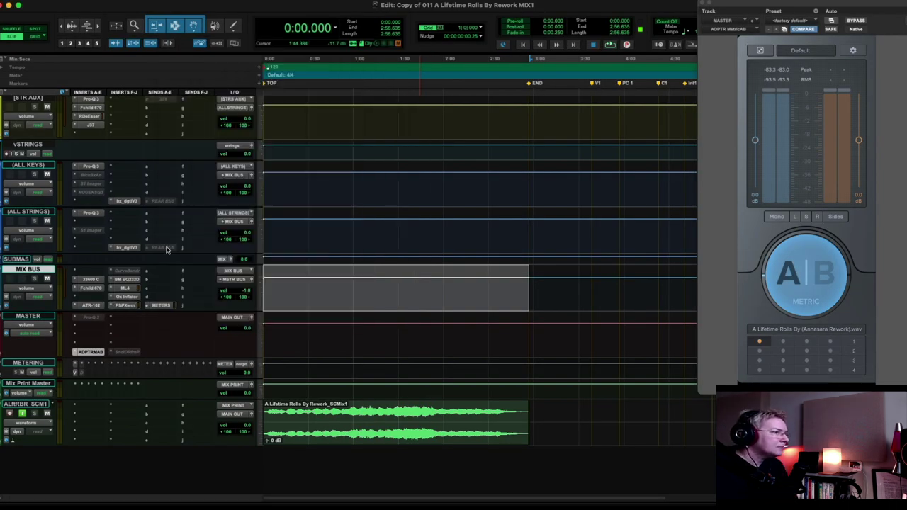
click(125, 297)
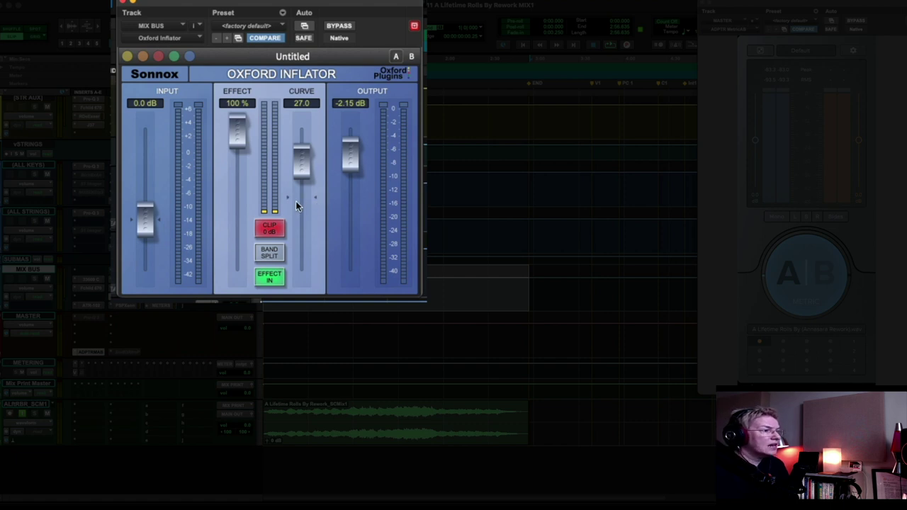
mouse_move(306, 198)
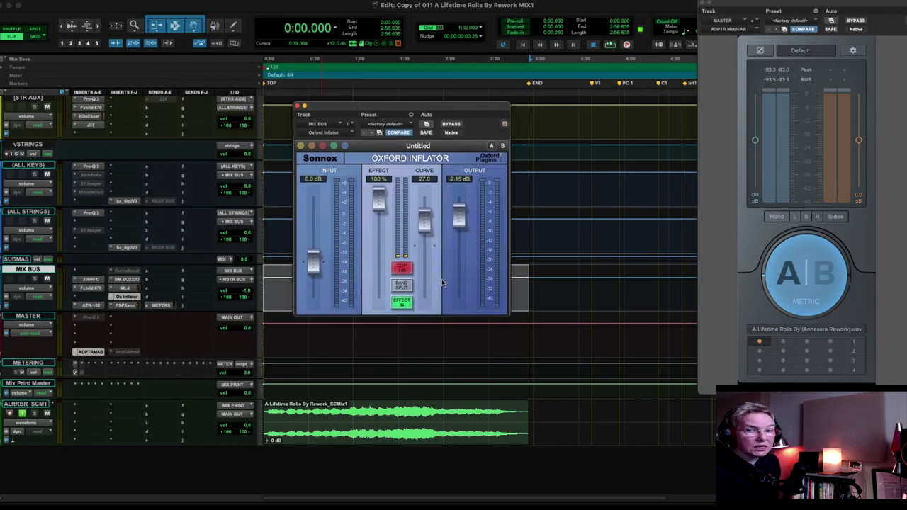
Play the mix from about 0:56, comparing the Oxford Inflator bypassed and active, and stop playback.
click(347, 411)
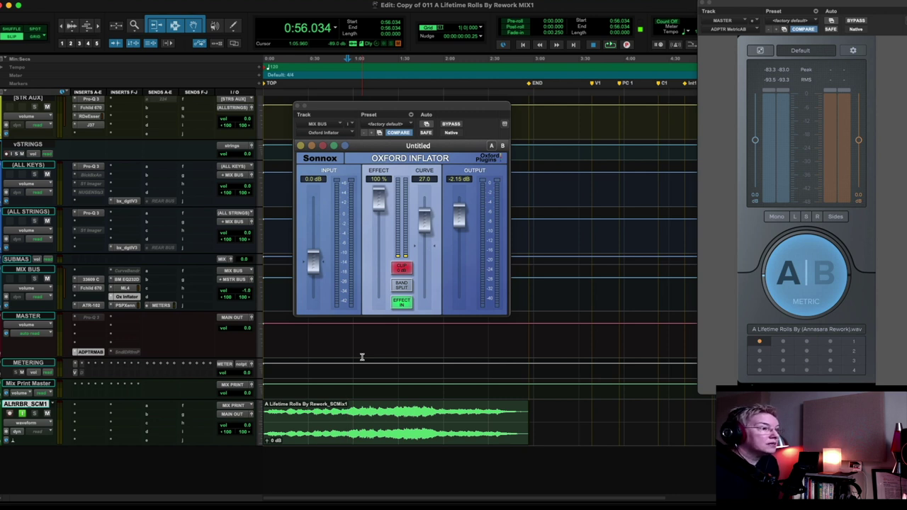
key(space)
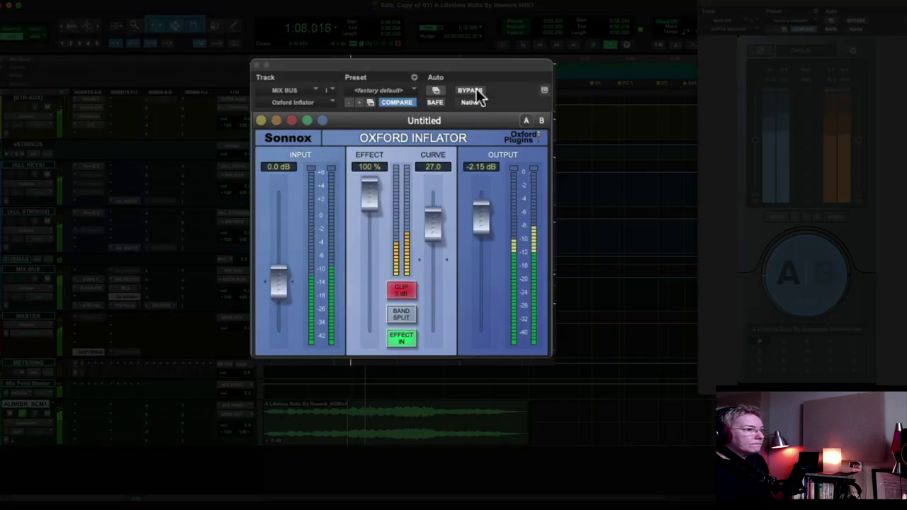
click(476, 91)
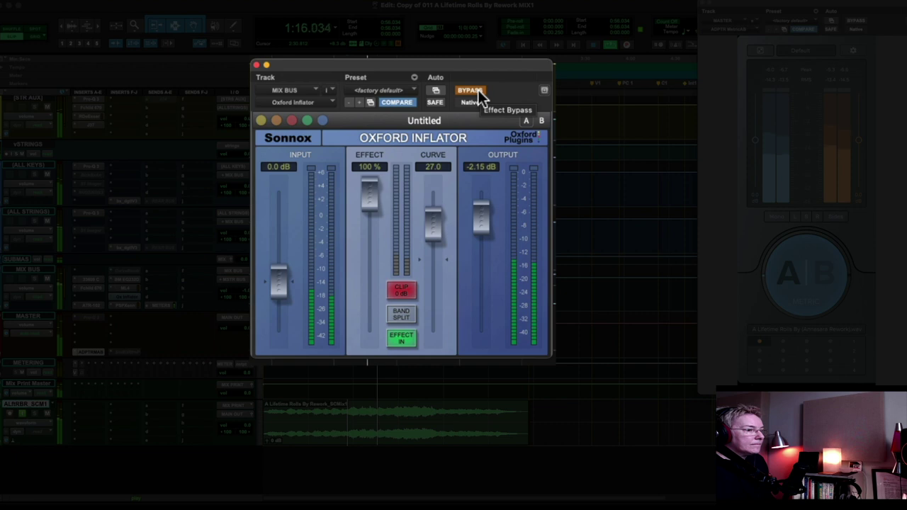
click(478, 90)
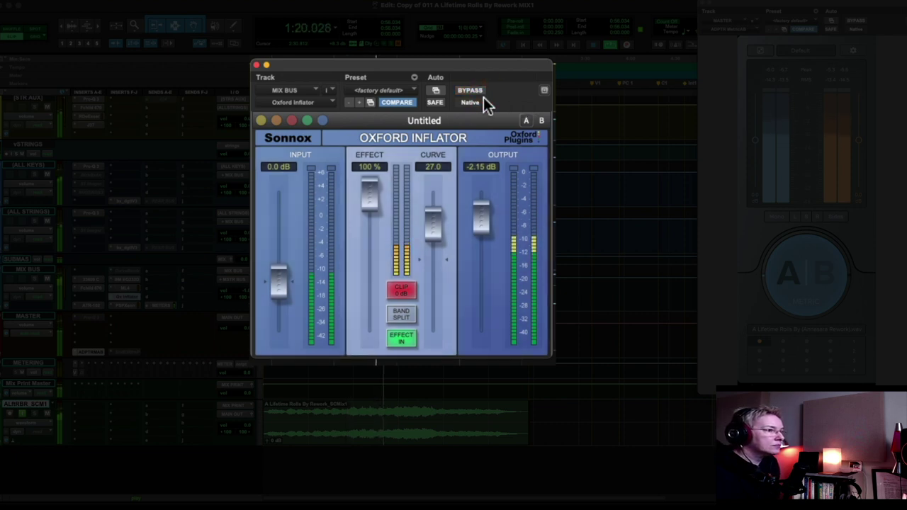
key(space)
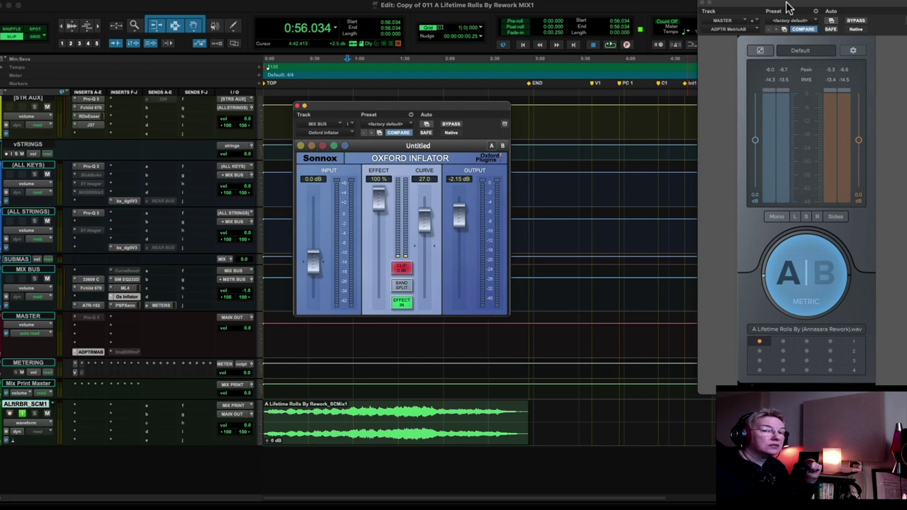
Expand the ADPTR MetricAB window and play the mix from about 0:56, switching between the mix (A) and the reference (B).
drag(788, 7, 347, 8)
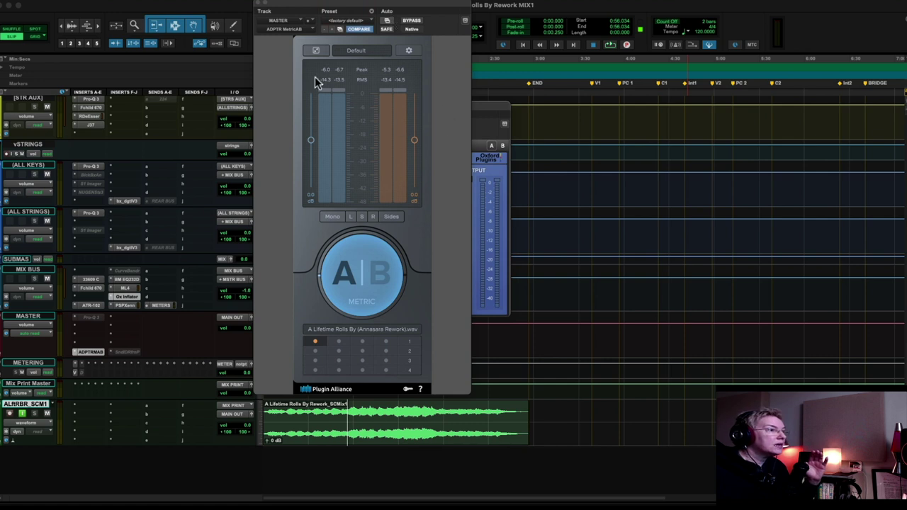
click(315, 50)
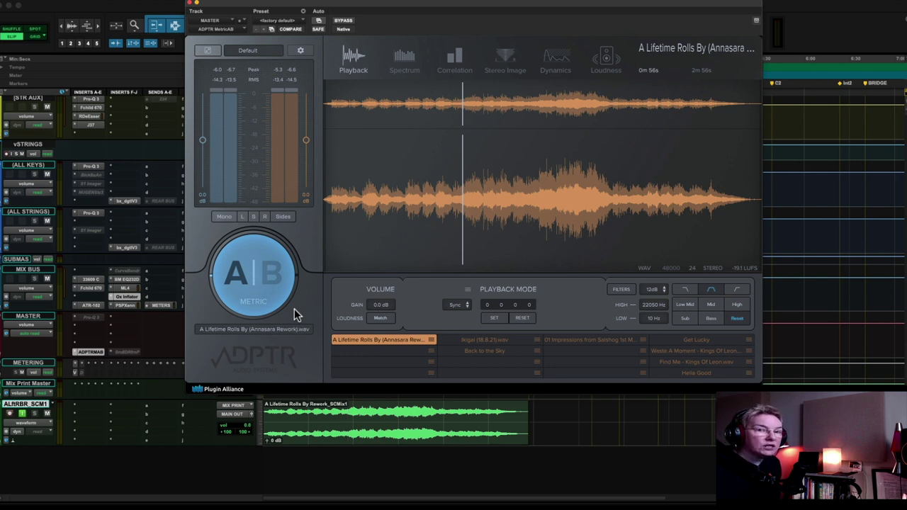
key(space)
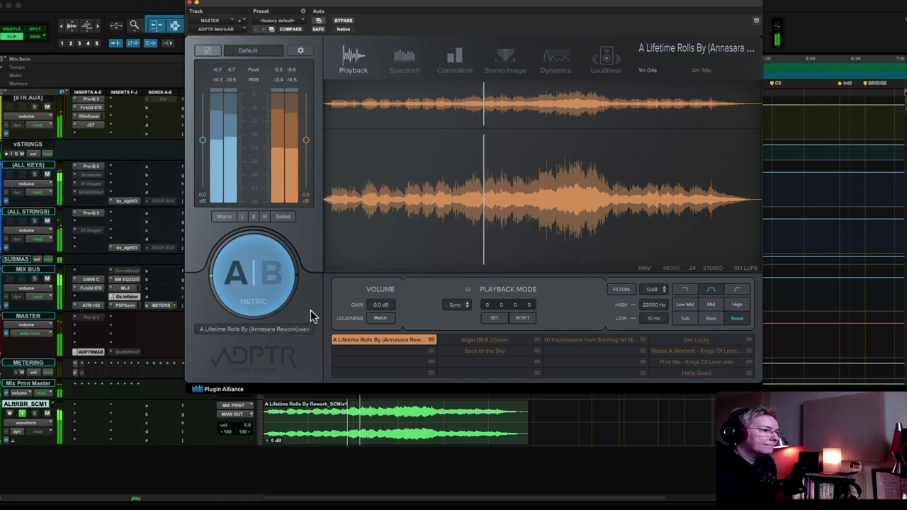
click(257, 281)
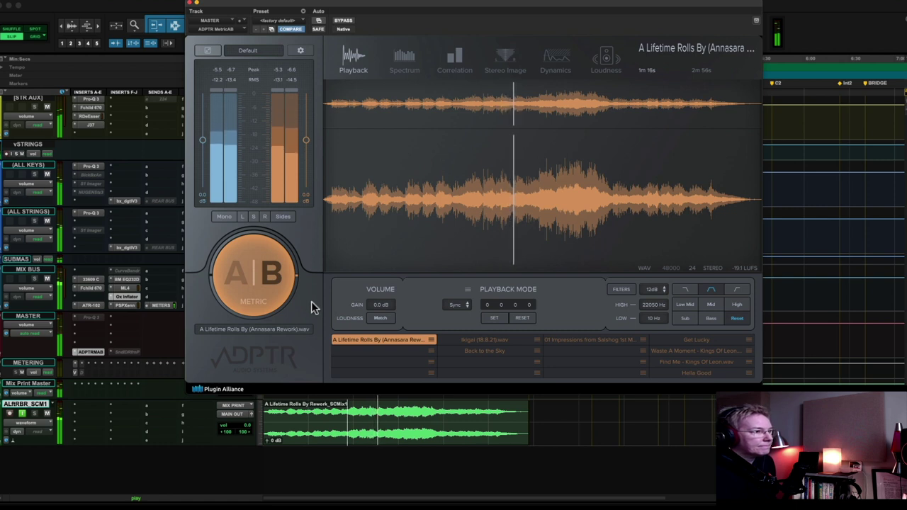
click(247, 273)
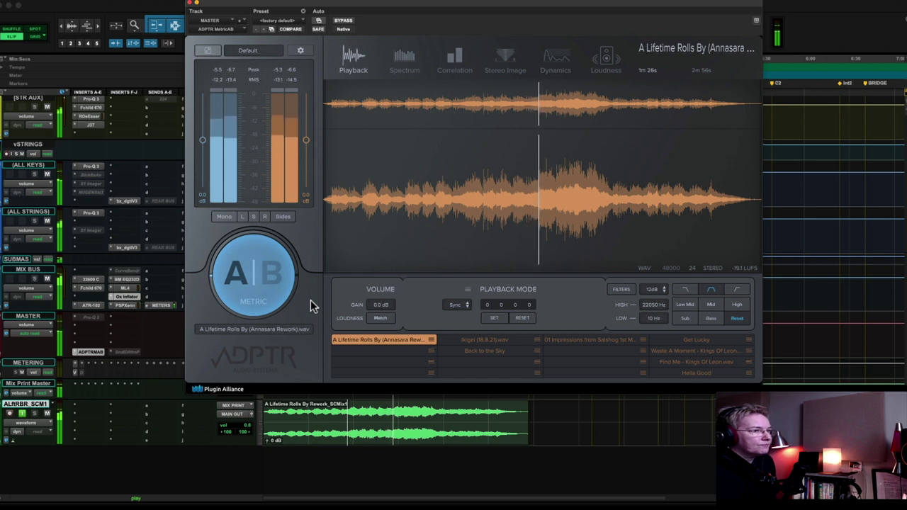
click(262, 288)
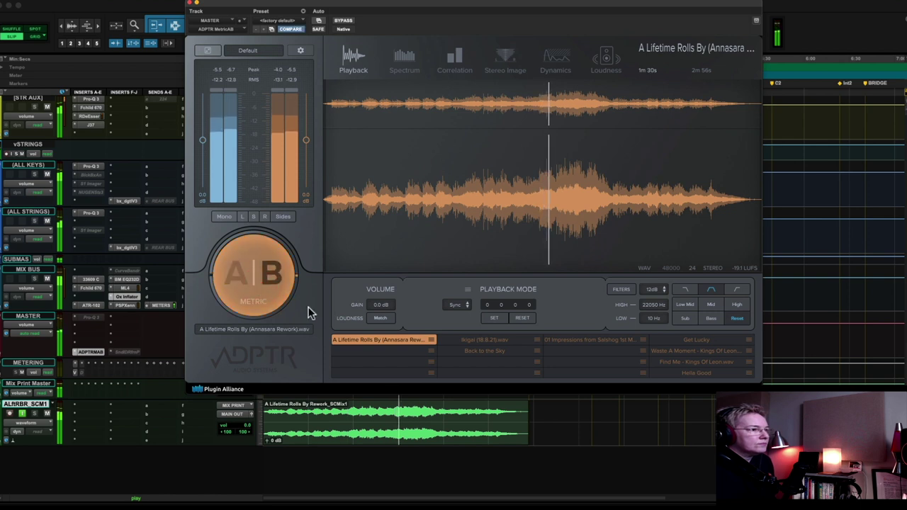
click(267, 285)
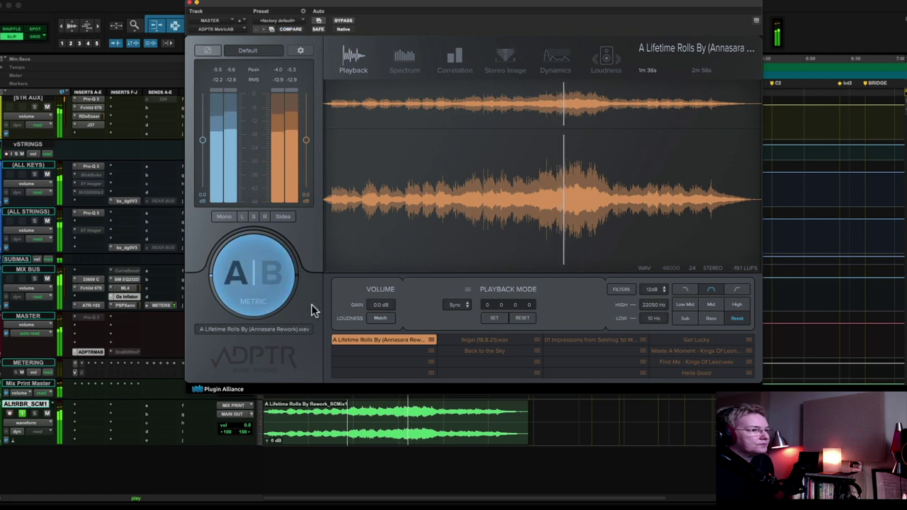
key(space)
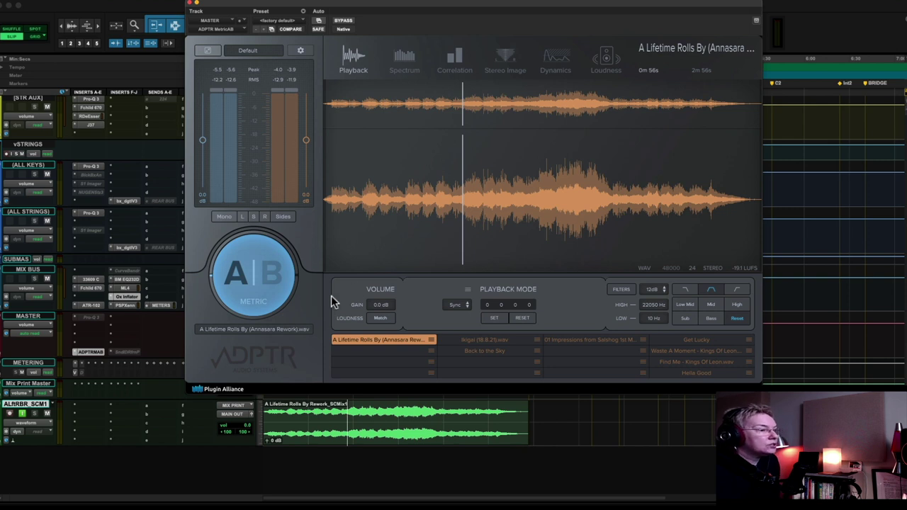
Collapse the MetricAB window, move it clear of the tracks, and close the Oxford Inflator.
click(211, 51)
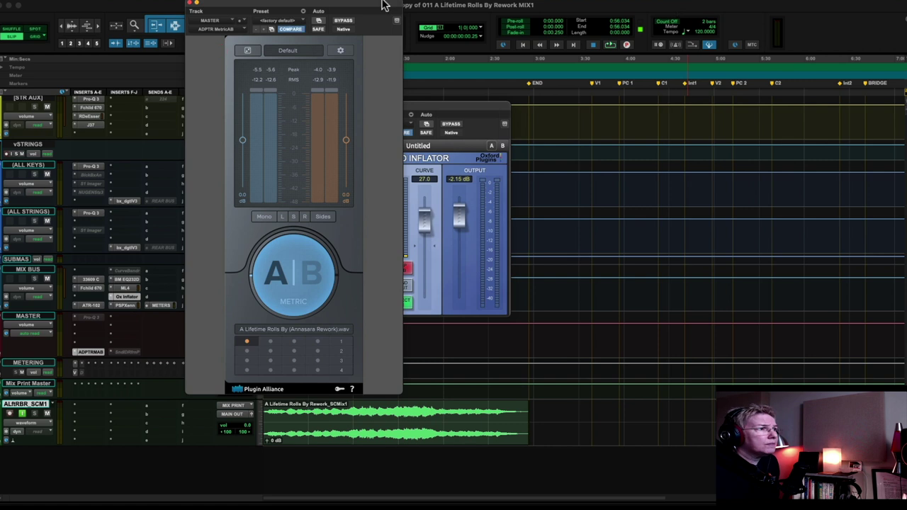
drag(382, 5, 893, 5)
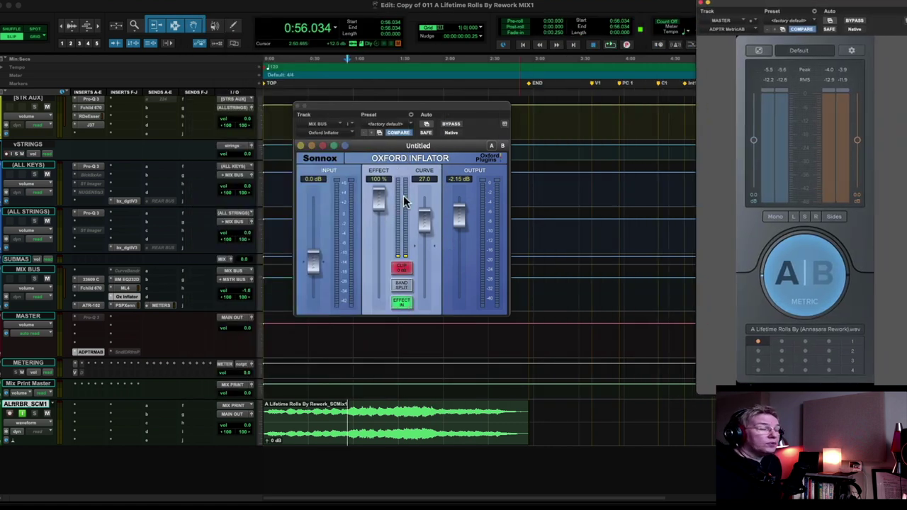
click(299, 106)
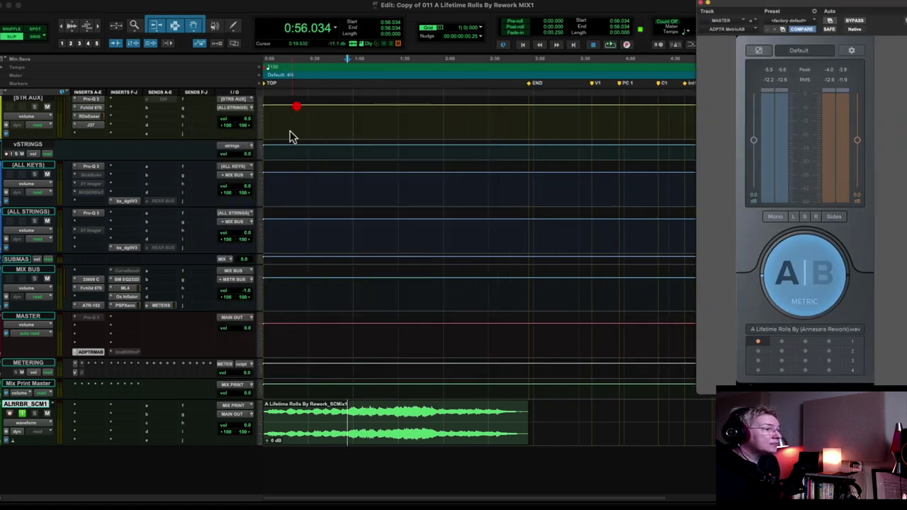
Open the ML4000 on the MIX BUS in its crossover view and play from about 0:56, comparing it bypassed and active.
click(125, 287)
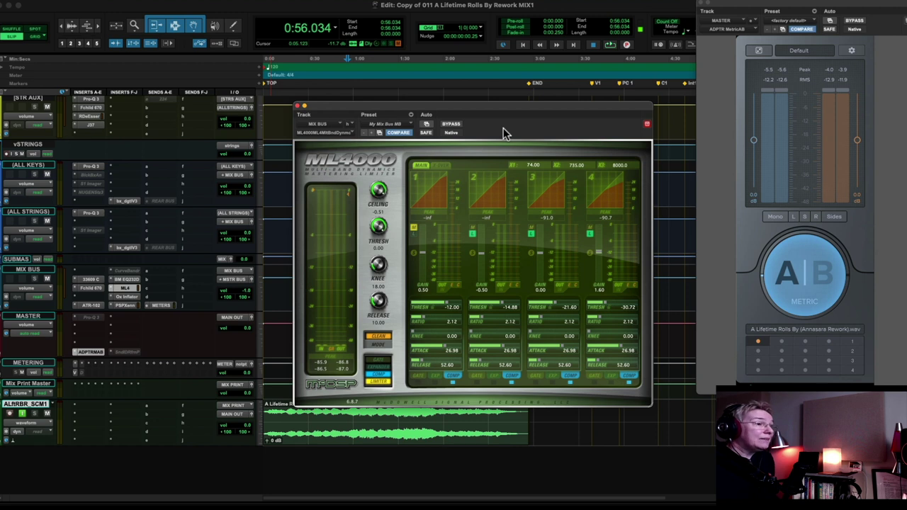
click(440, 166)
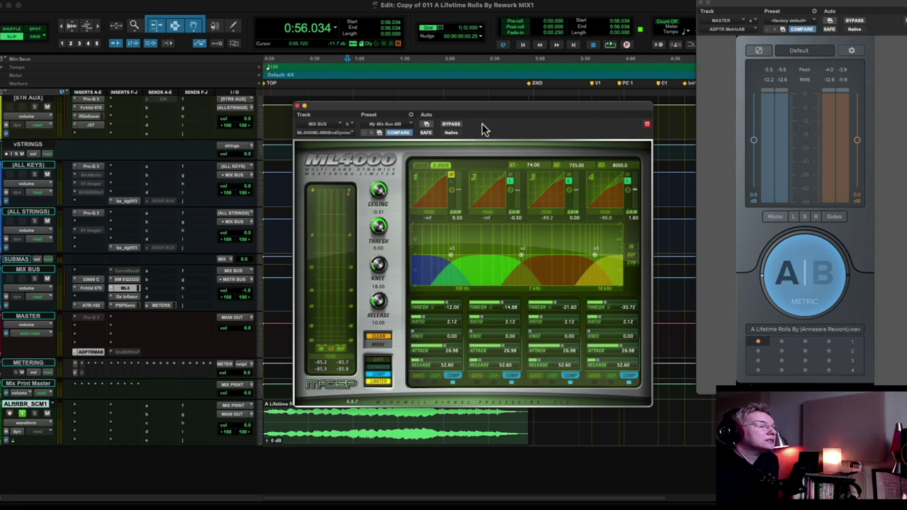
key(space)
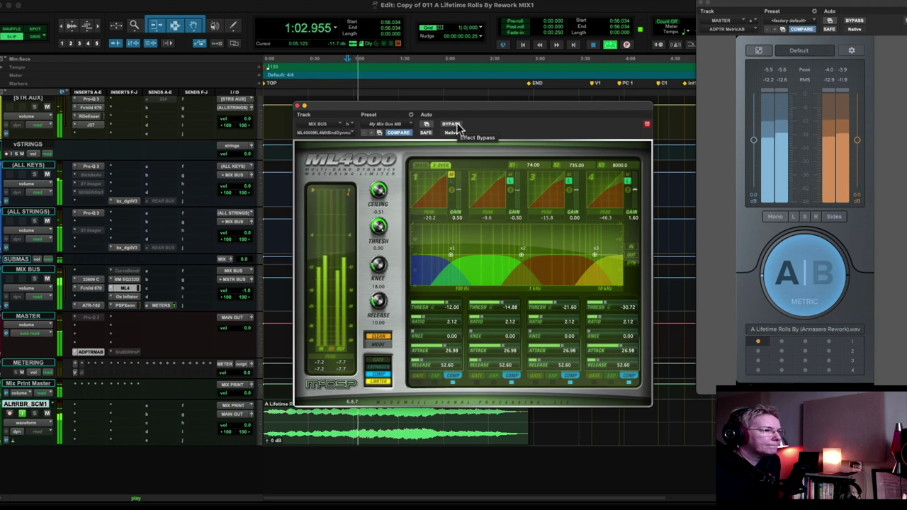
click(457, 126)
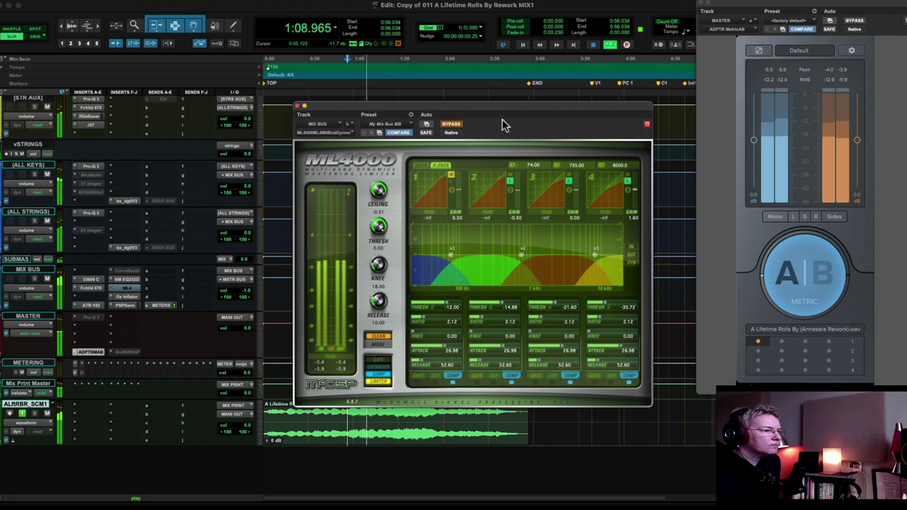
click(453, 124)
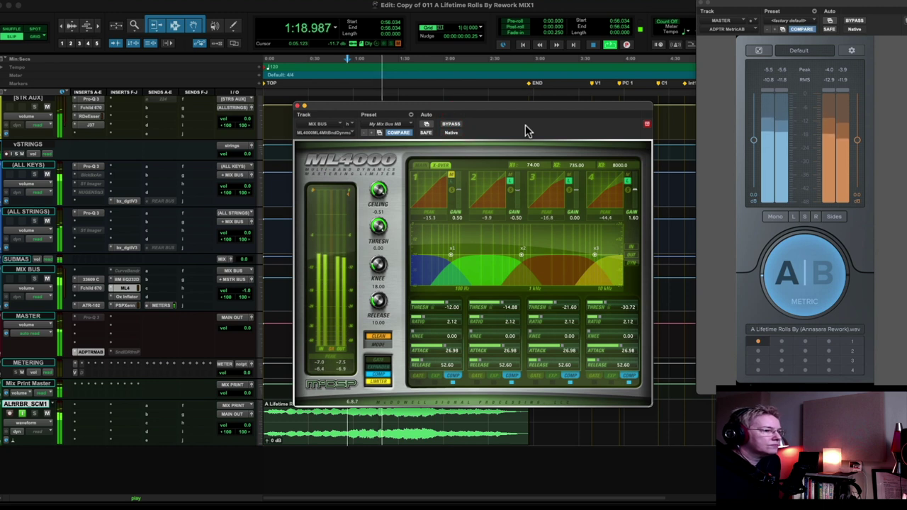
click(450, 124)
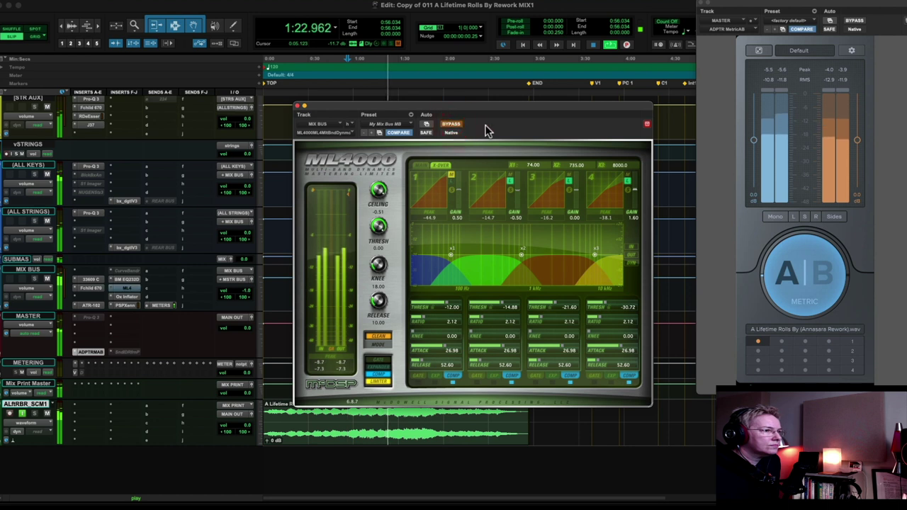
click(454, 126)
key(space)
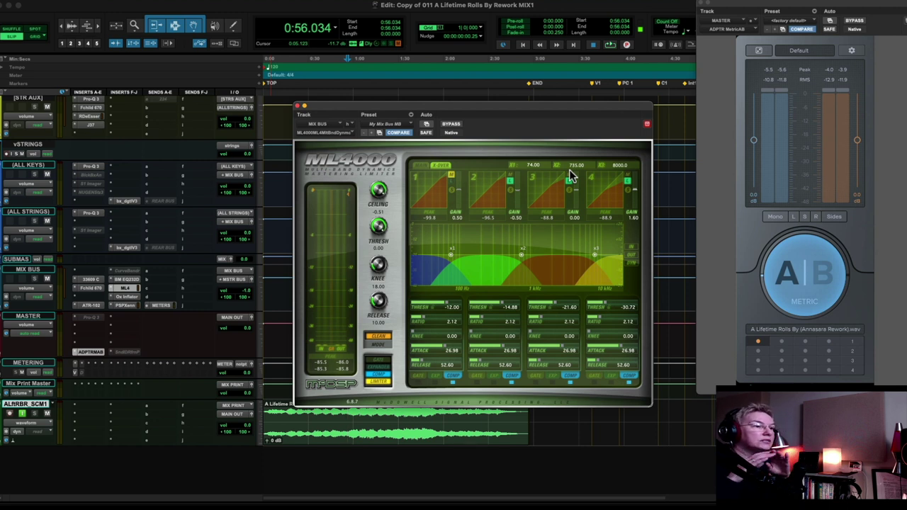
Close the ML4000, open the Bettermaker EQ232D on the MIX BUS, and place its window so both channels can be examined.
click(124, 282)
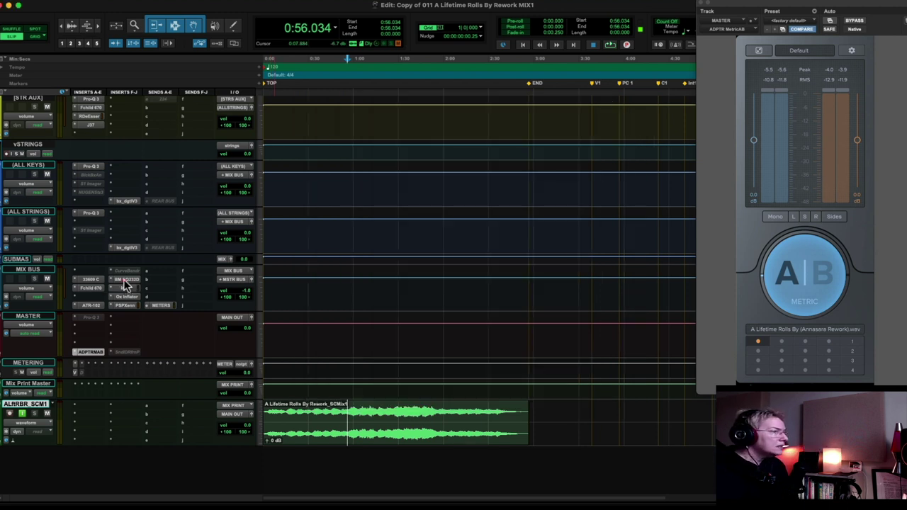
click(124, 280)
drag(585, 113, 475, 95)
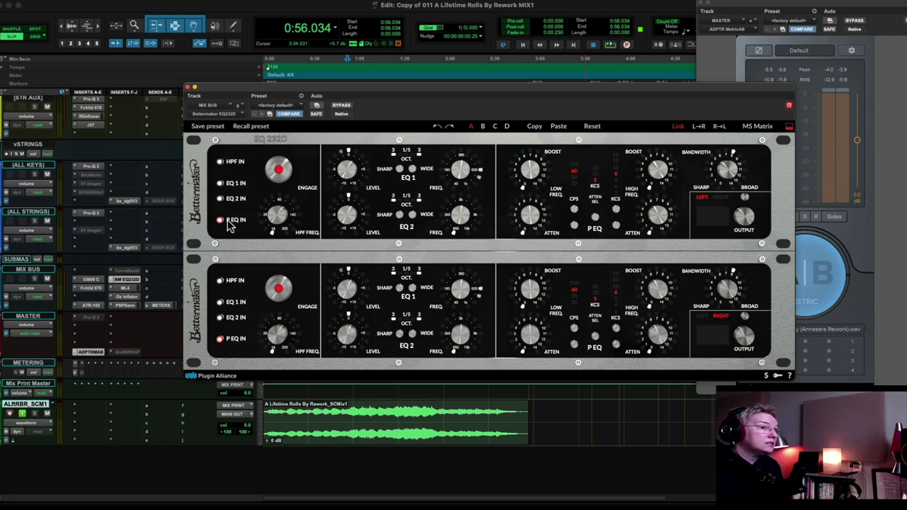
click(376, 96)
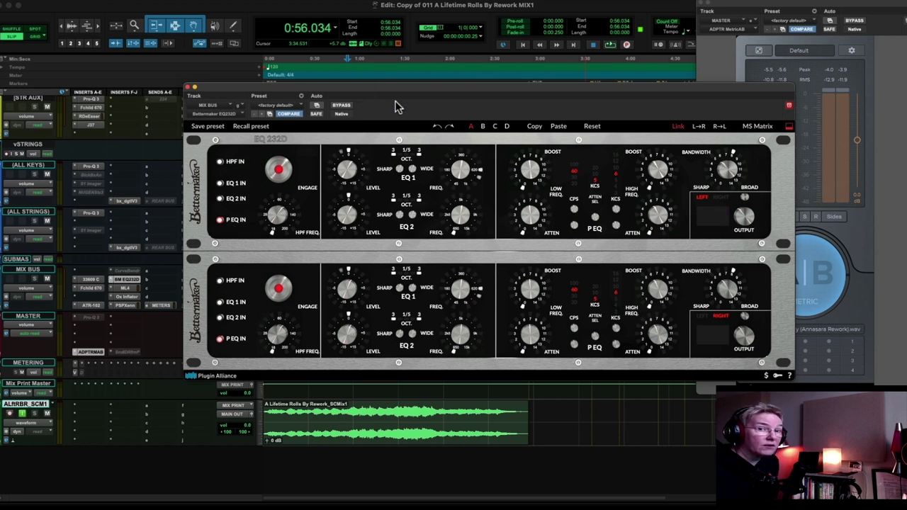
Play the mix from about 0:56, comparing the Bettermaker EQ232D bypassed and active, and stop playback.
key(space)
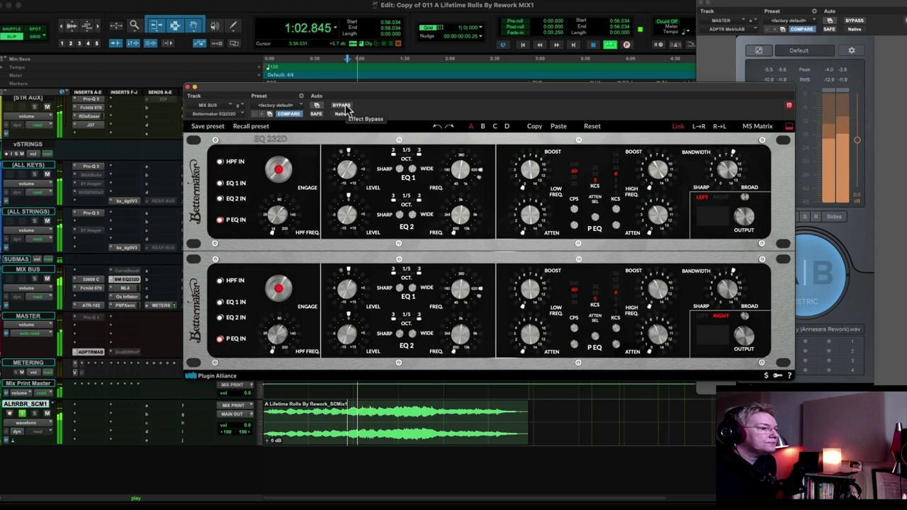
click(345, 106)
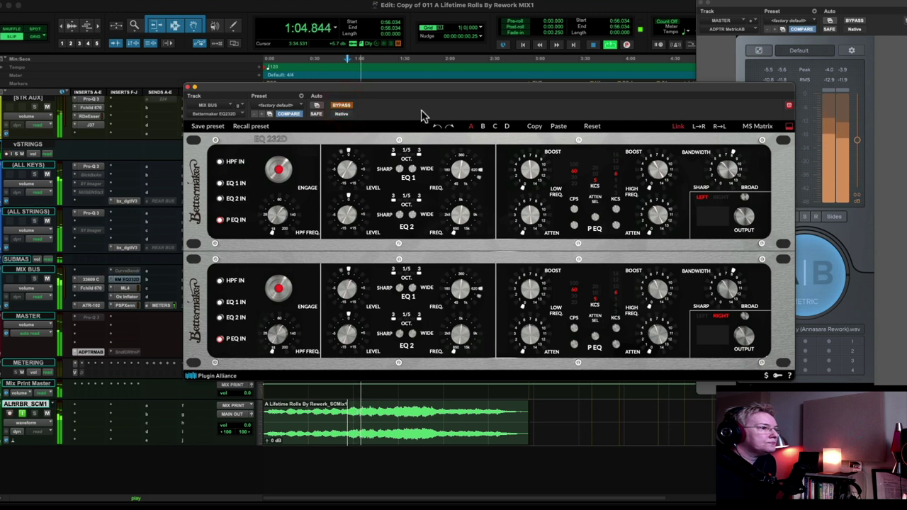
click(347, 106)
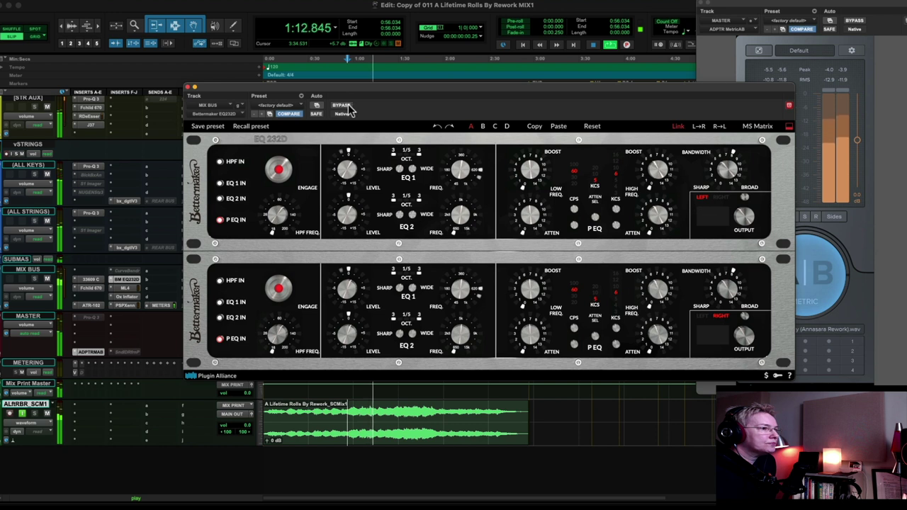
click(347, 106)
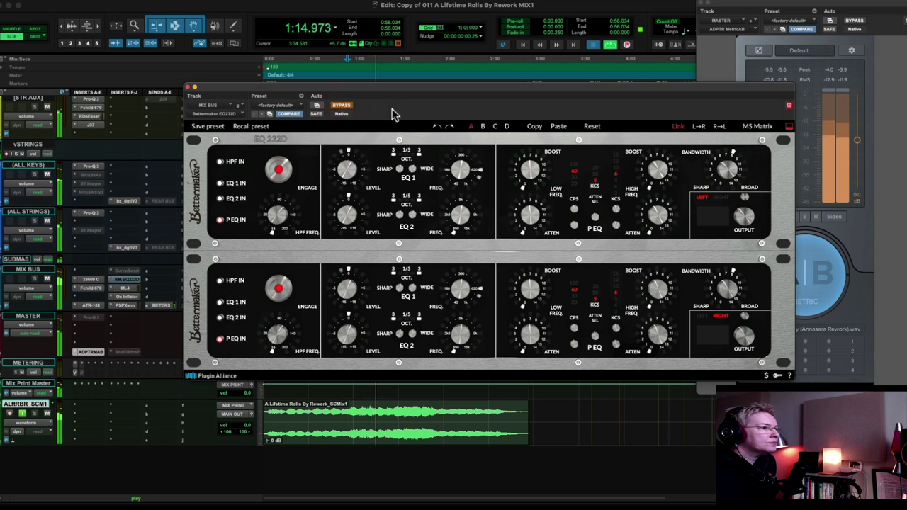
key(space)
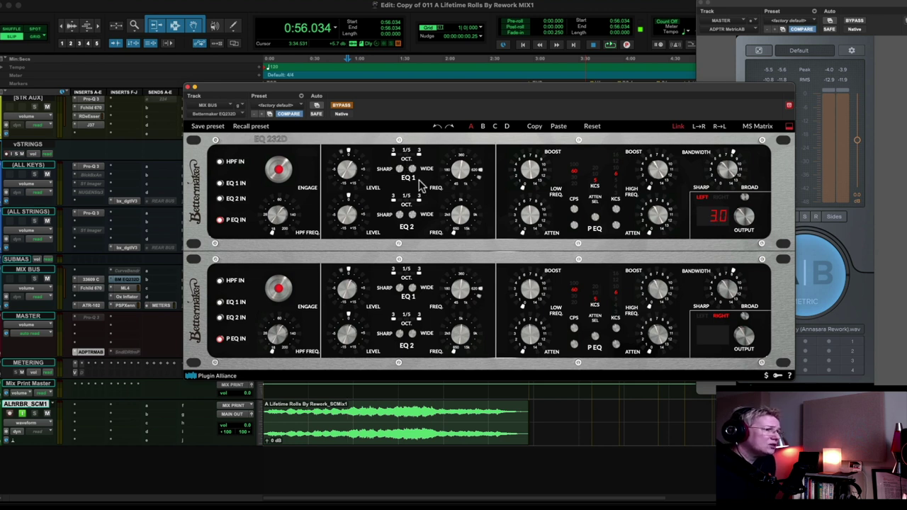
Examine the level and frequency values of EQ 1 and EQ 2 on the Bettermaker EQ232D.
mouse_move(472, 177)
mouse_move(457, 237)
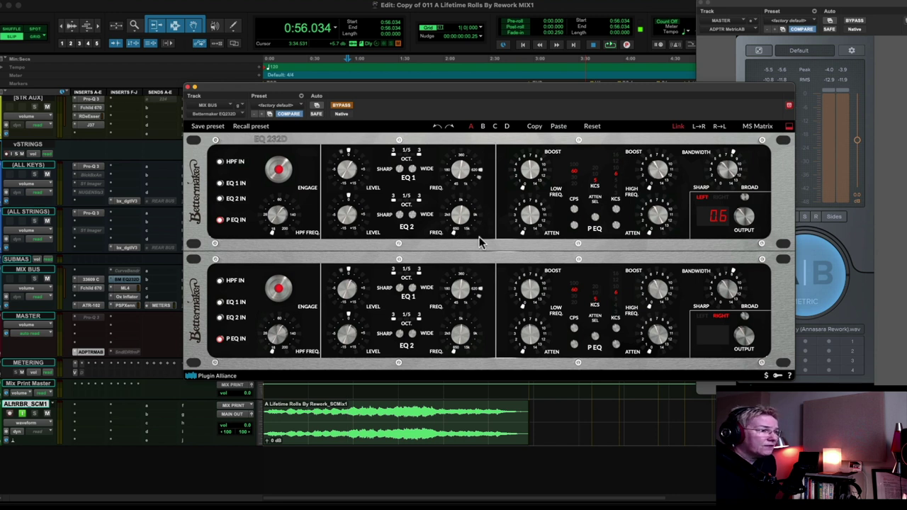
mouse_move(350, 301)
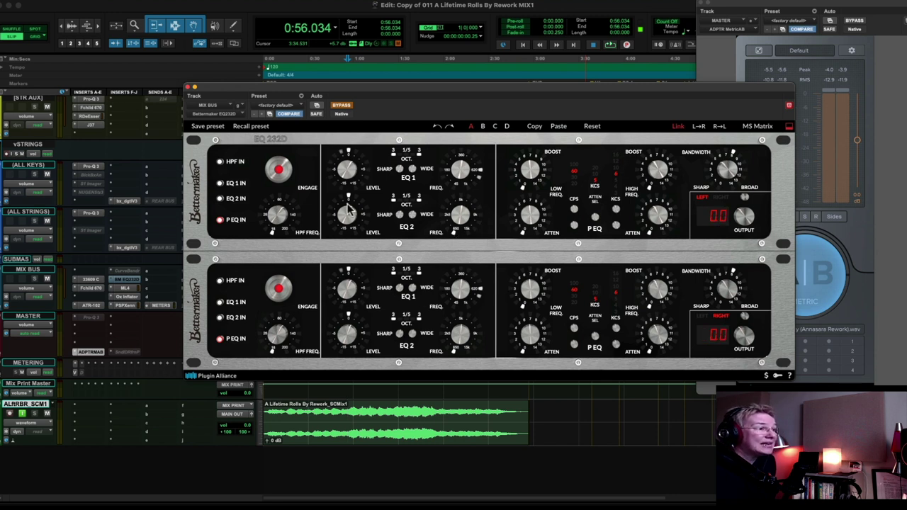
mouse_move(348, 175)
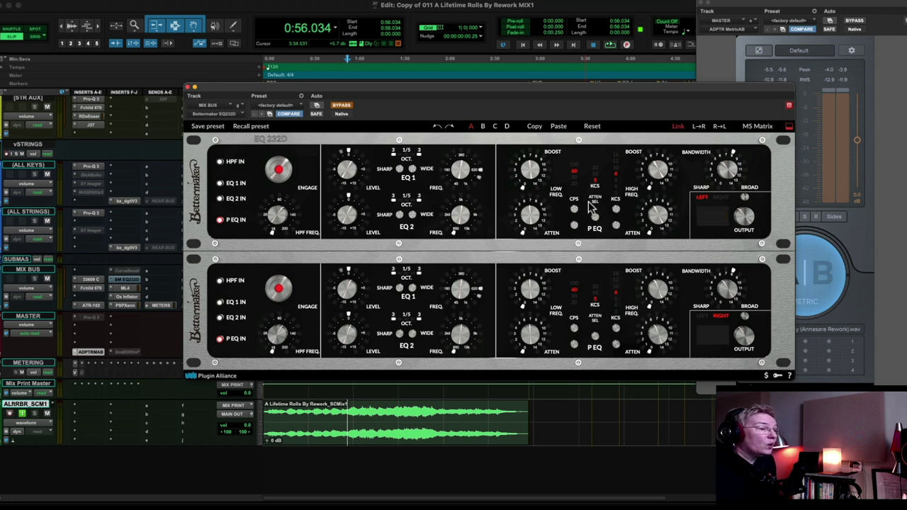
Play from about 1:15, compare the Bettermaker EQ232D active and bypassed, leave it active, and close its window.
click(376, 408)
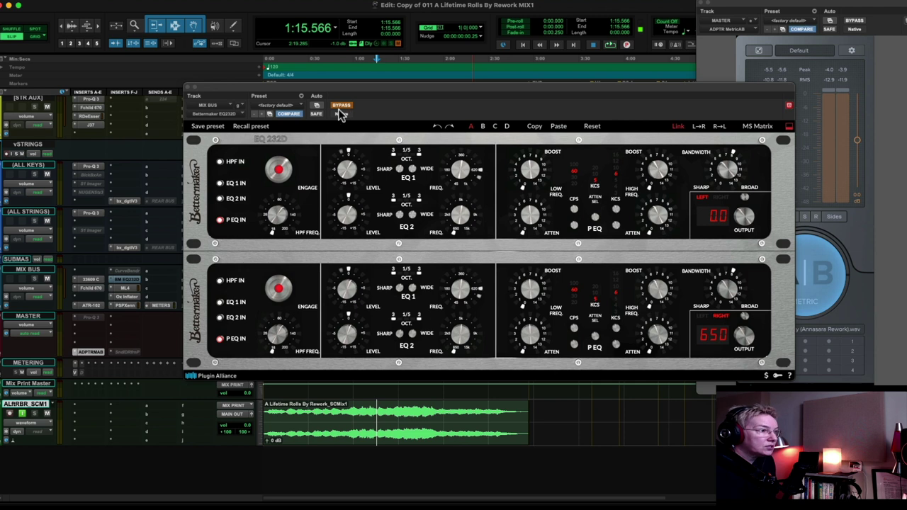
key(space)
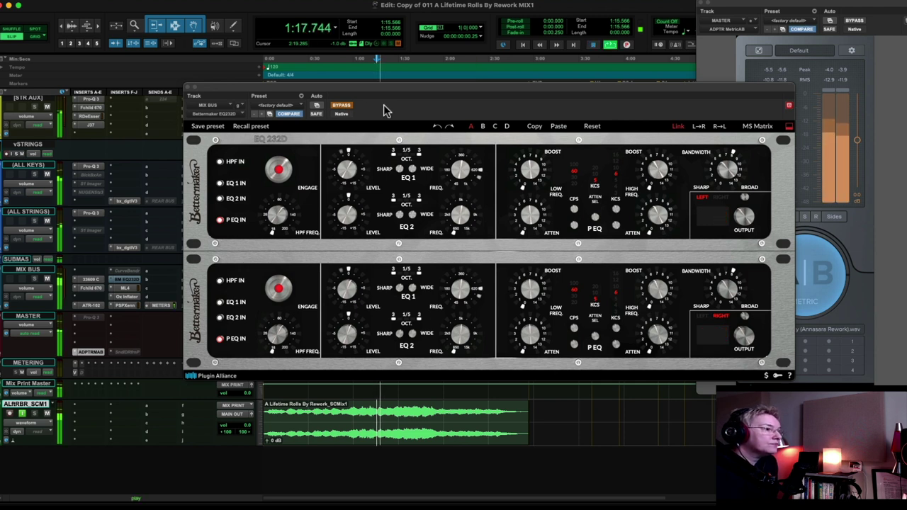
click(343, 106)
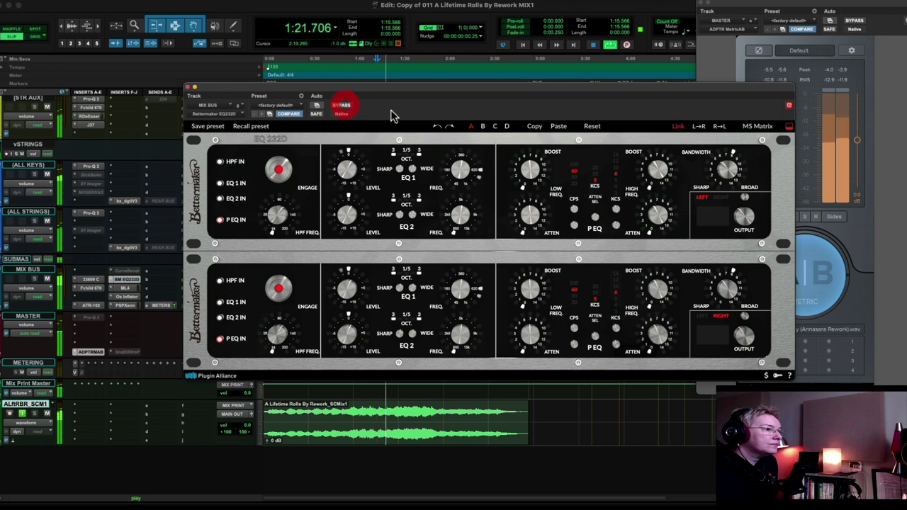
click(346, 106)
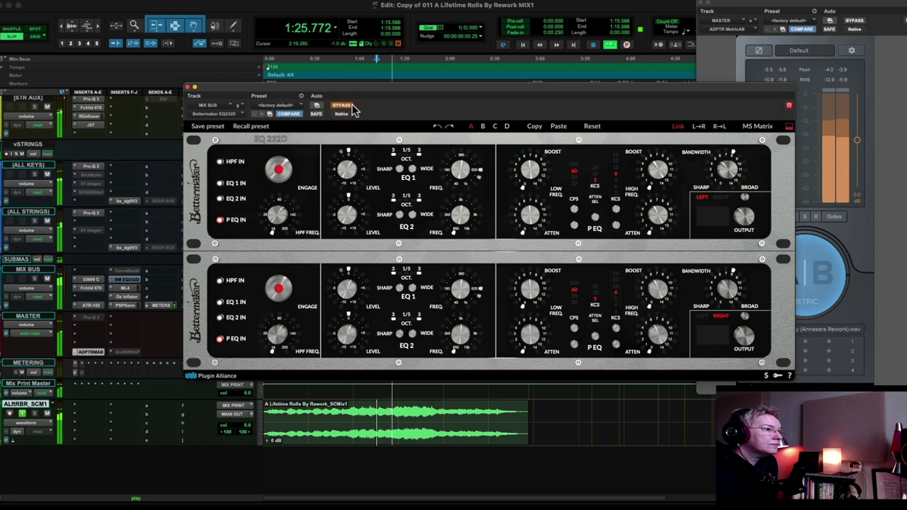
key(space)
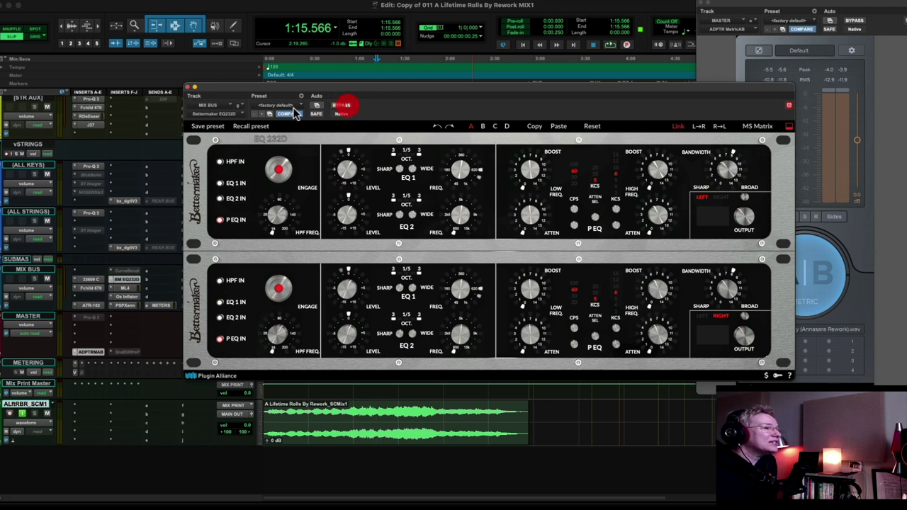
click(192, 90)
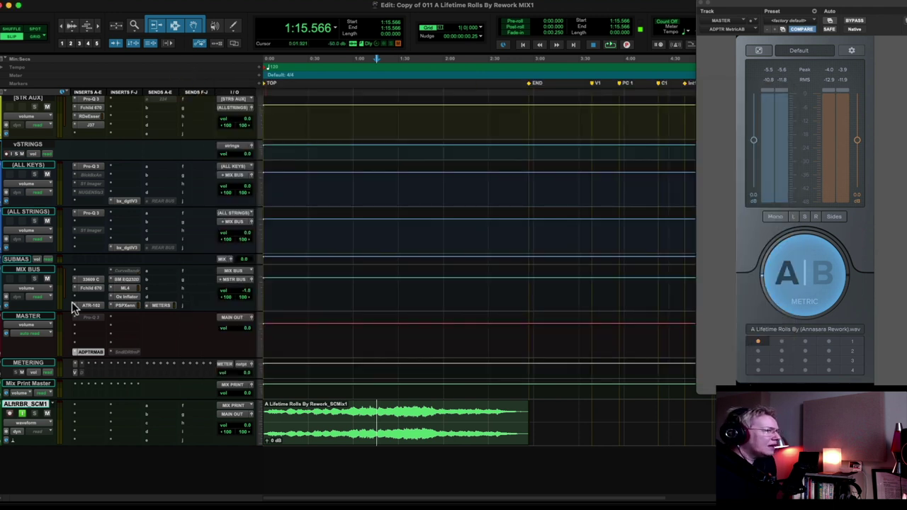
Open the Ampex ATR-102 on the MIX BUS, play from about 1:15 comparing it powered off and on, stop playback, and close it.
click(93, 305)
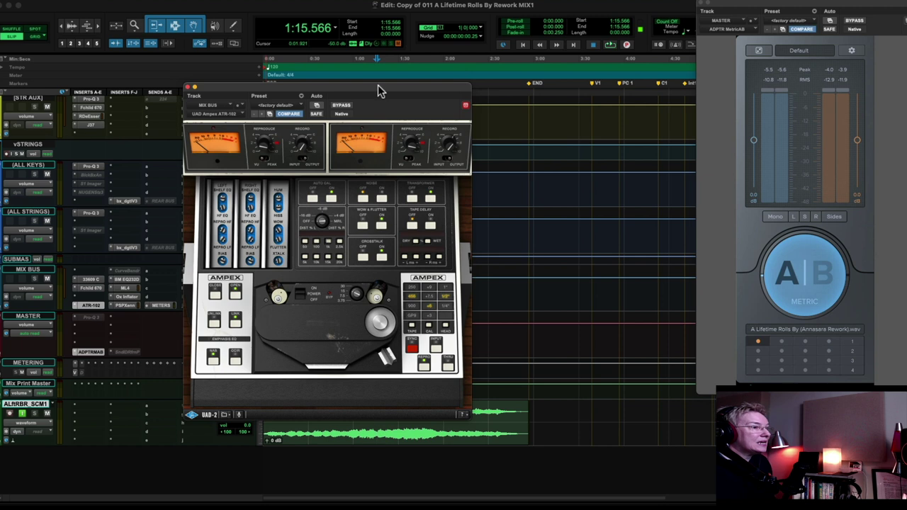
drag(376, 89, 470, 65)
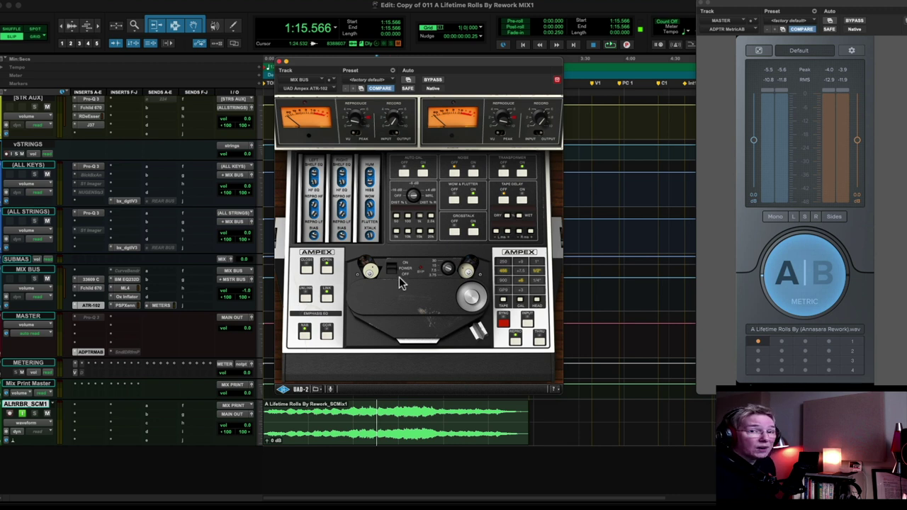
key(space)
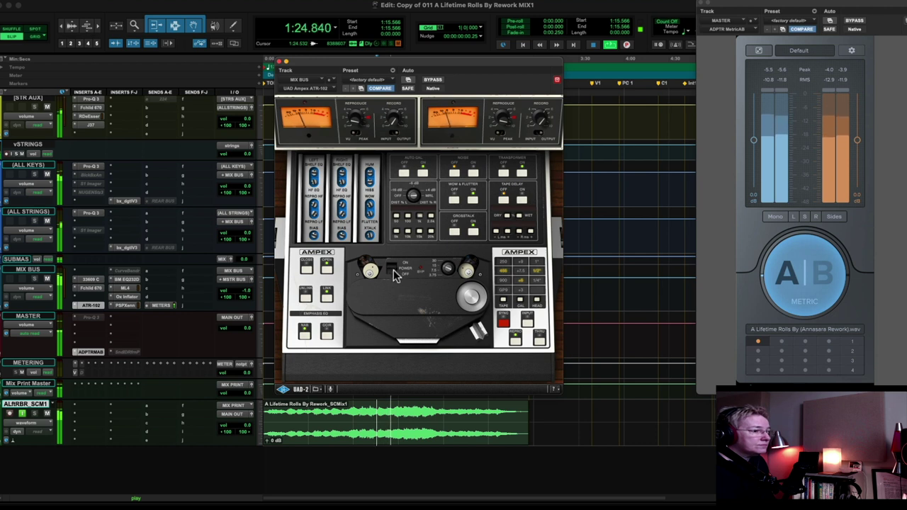
click(394, 271)
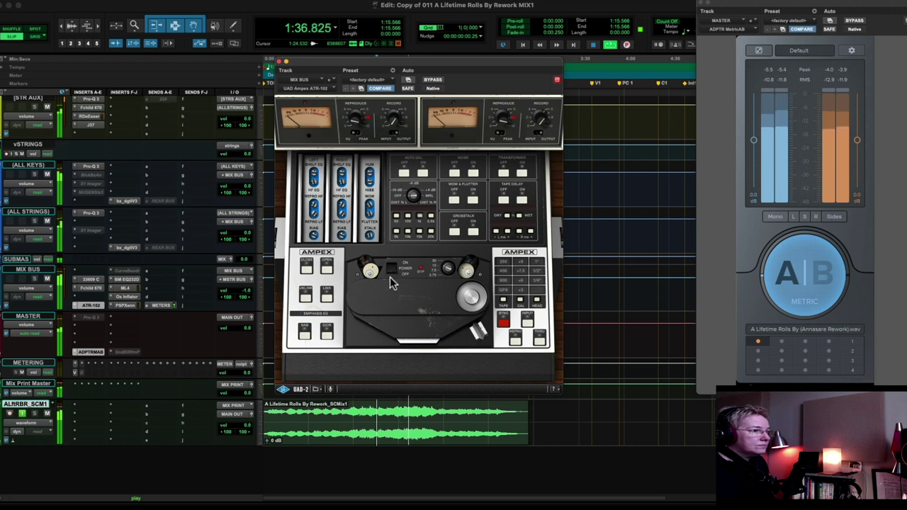
click(390, 267)
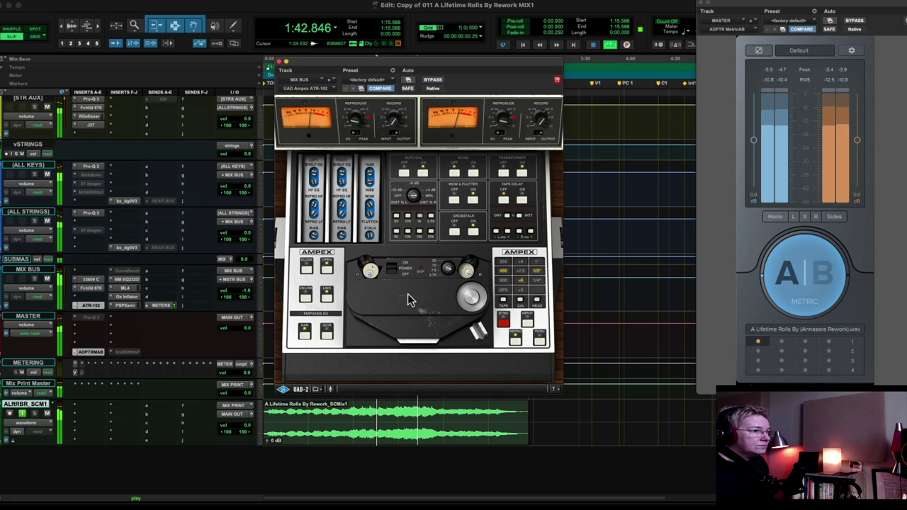
key(space)
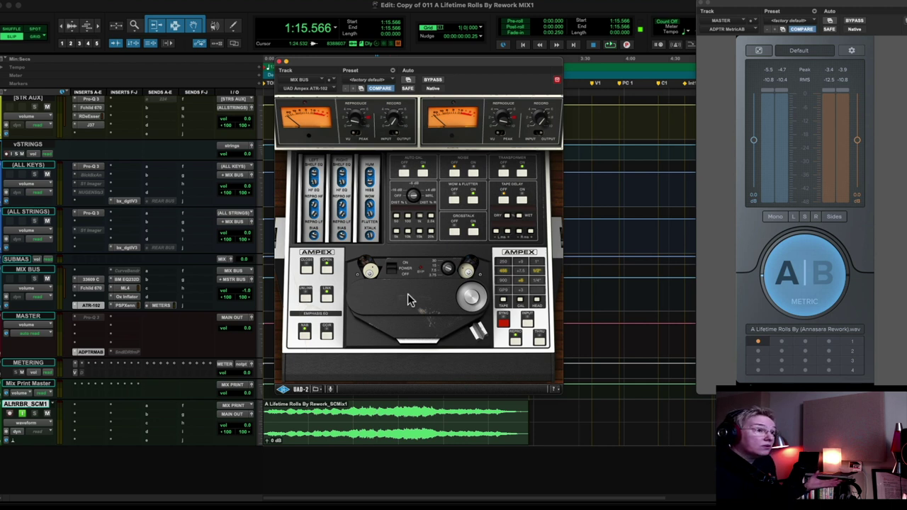
click(284, 62)
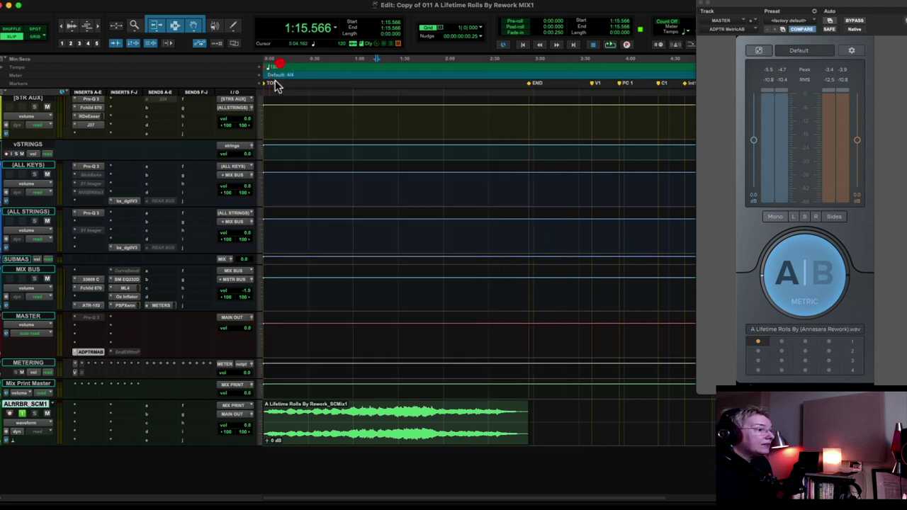
Open the Fairchild 670 on the MIX BUS, play from about 1:15 toggling its bypass twice, stop playback, and close it.
click(95, 288)
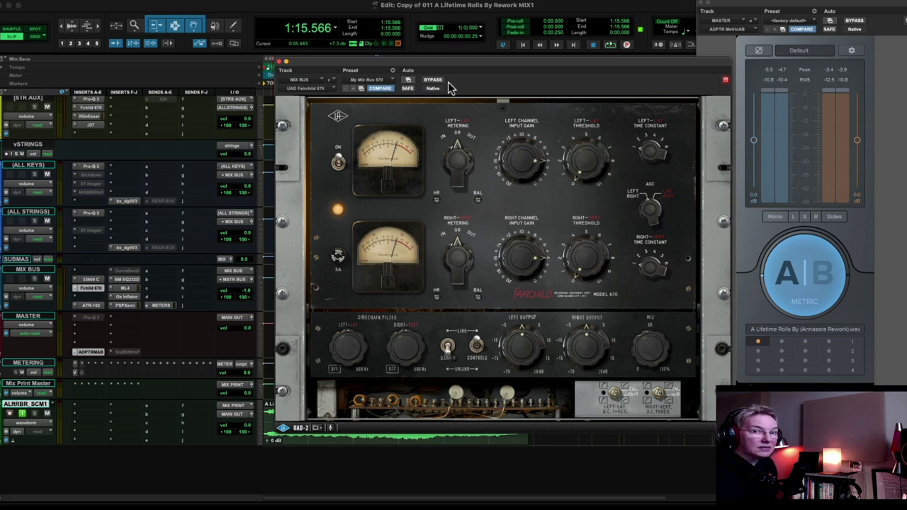
key(space)
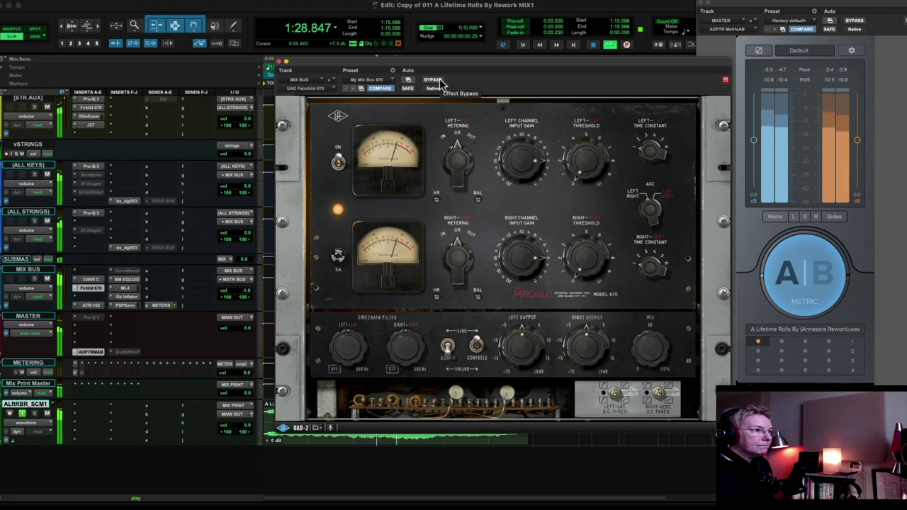
click(439, 80)
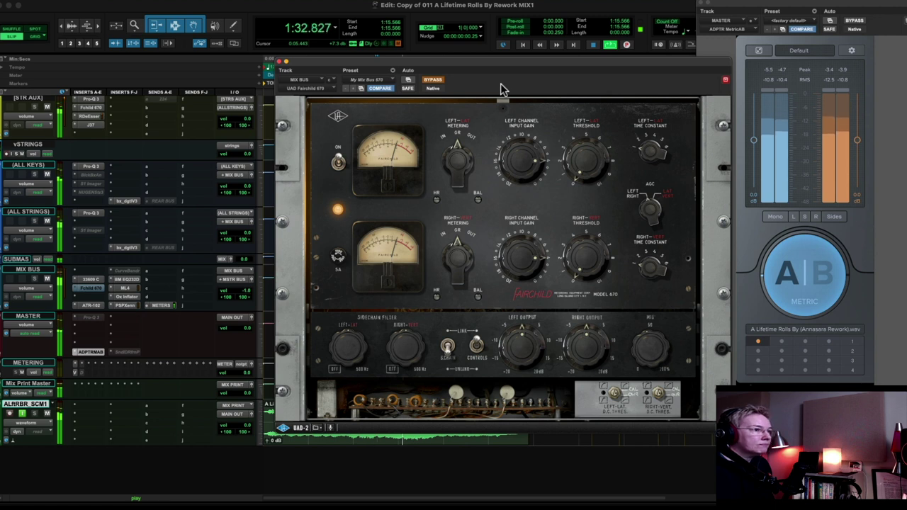
click(436, 81)
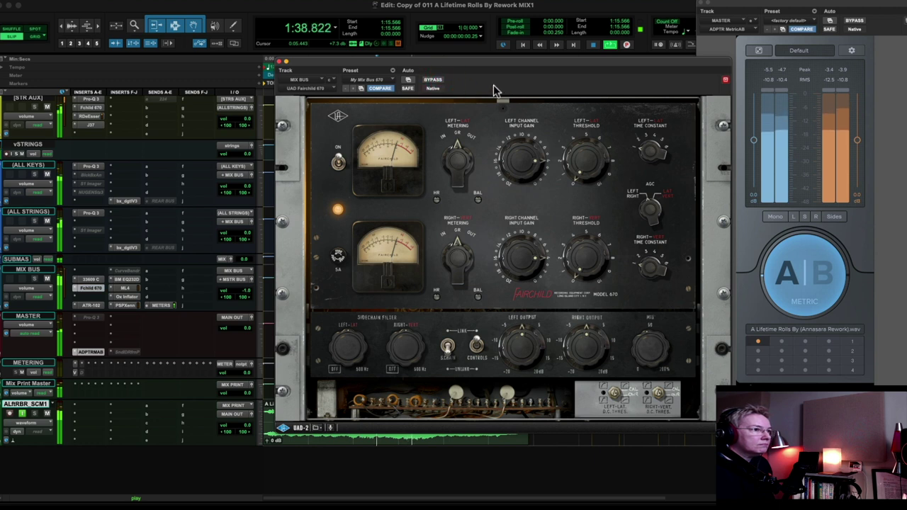
click(437, 81)
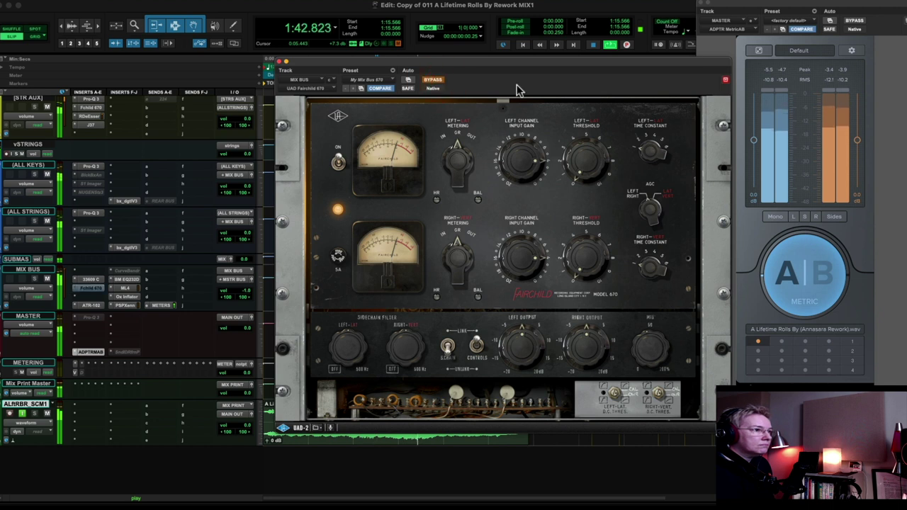
click(432, 82)
key(space)
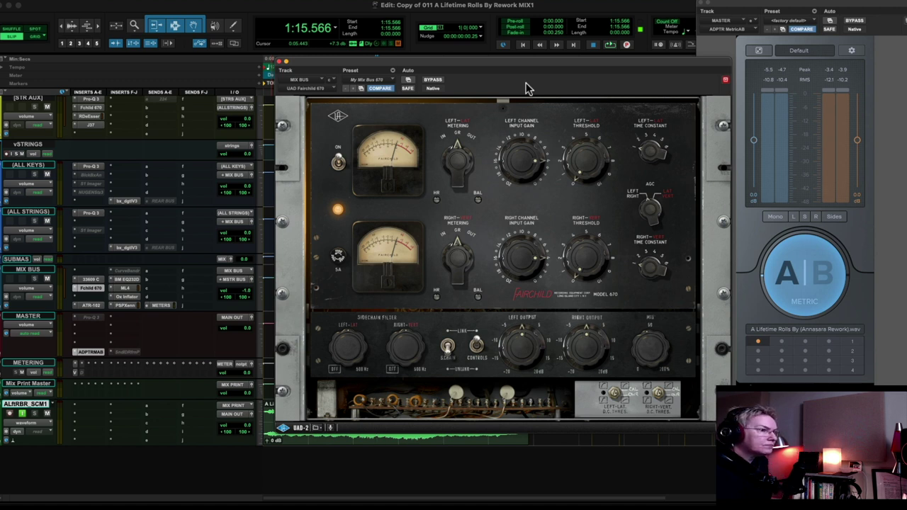
key(super+w)
Open the Neve 33609 C on the MIX BUS, listen to the mix from about 1:15, stop playback, and close it.
click(89, 279)
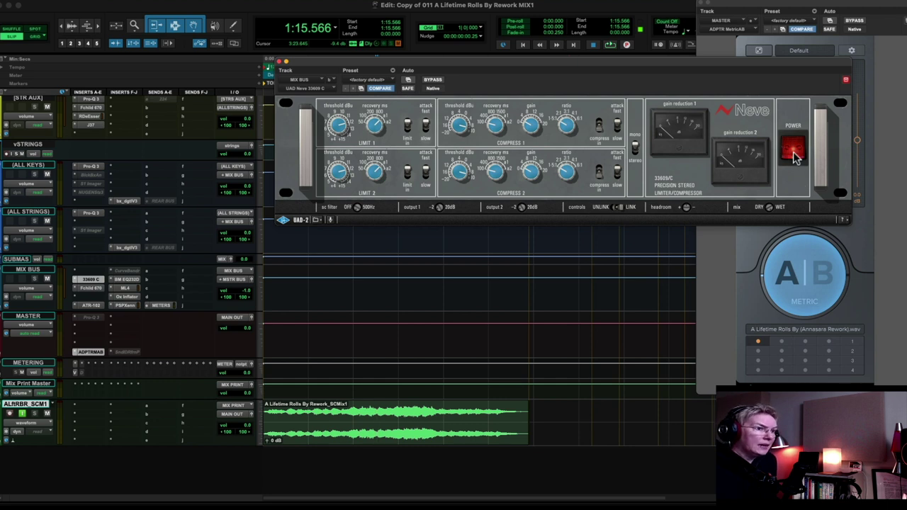
key(space)
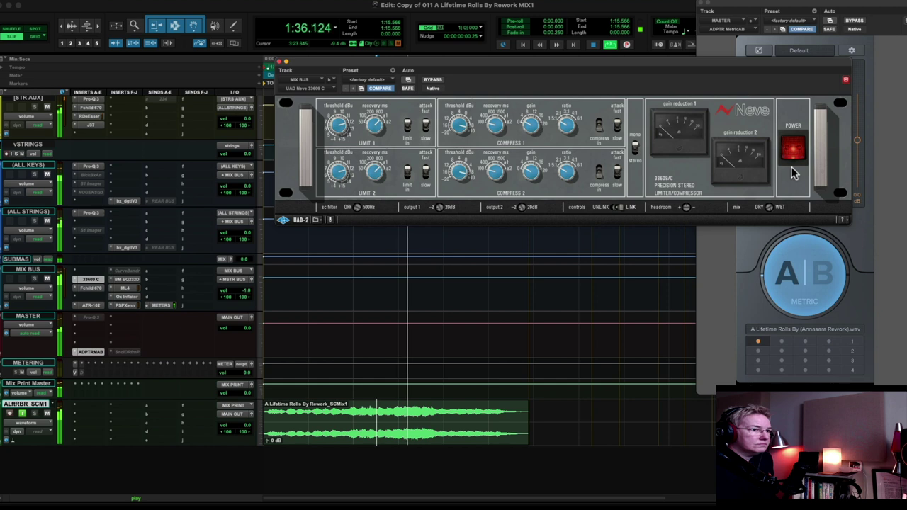
key(space)
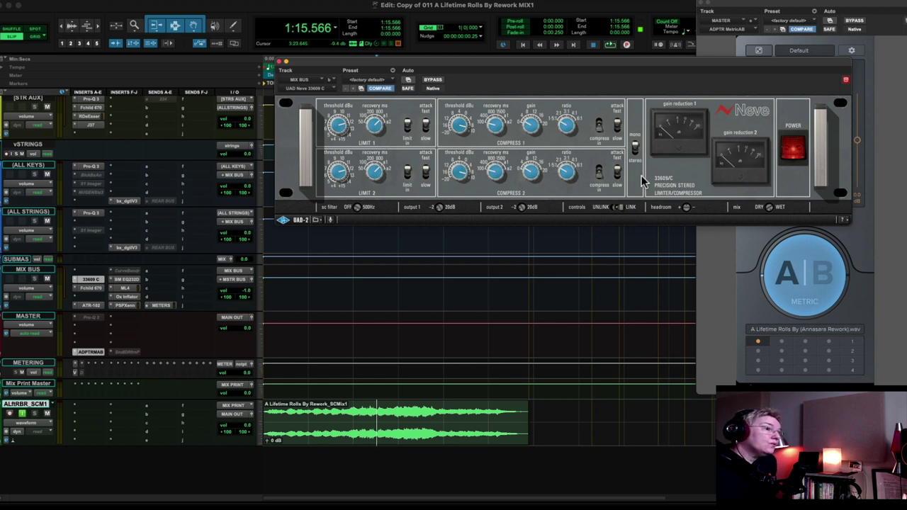
key(super+w)
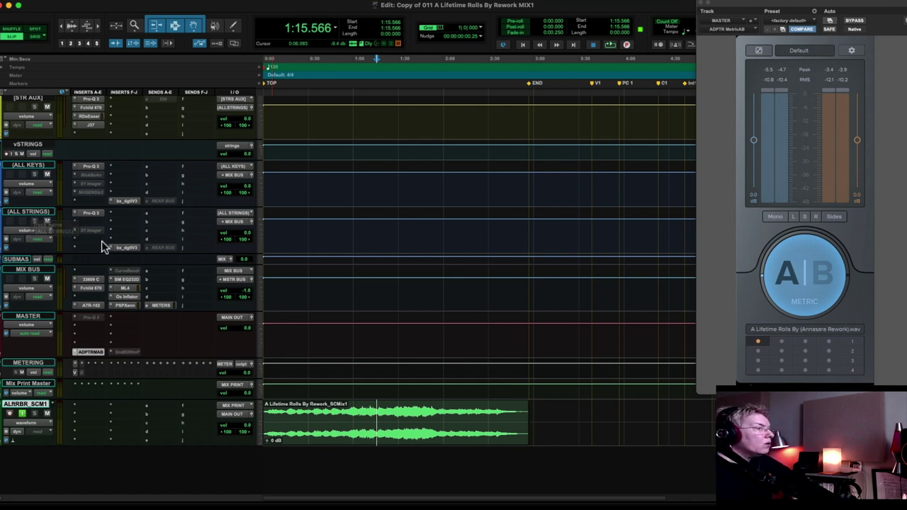
Examine the Pro-Q 3 low-cut settings on the ALL STRINGS bus and on the ALL KEYS bus, closing each window.
click(87, 213)
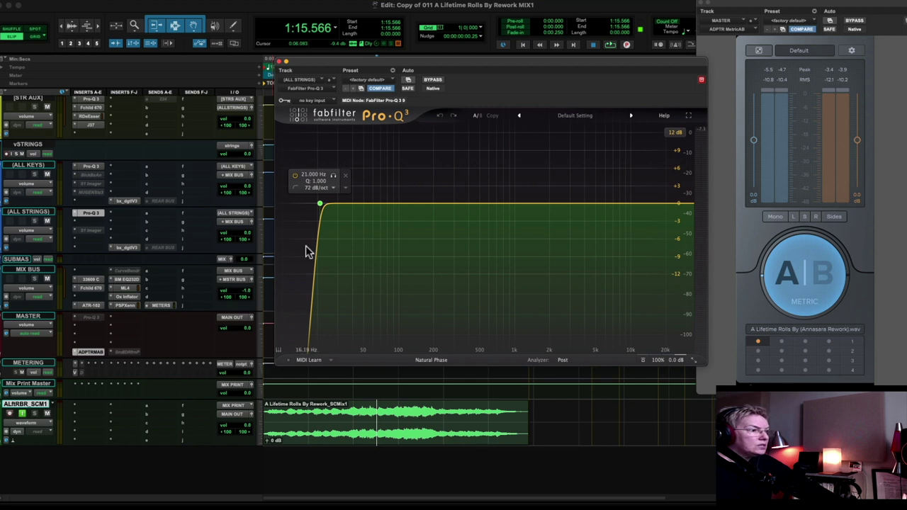
click(284, 62)
click(88, 164)
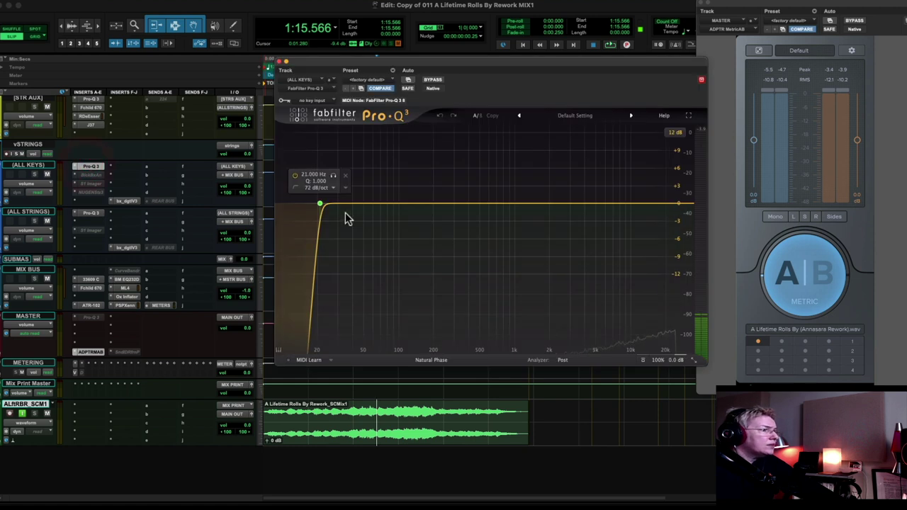
click(281, 62)
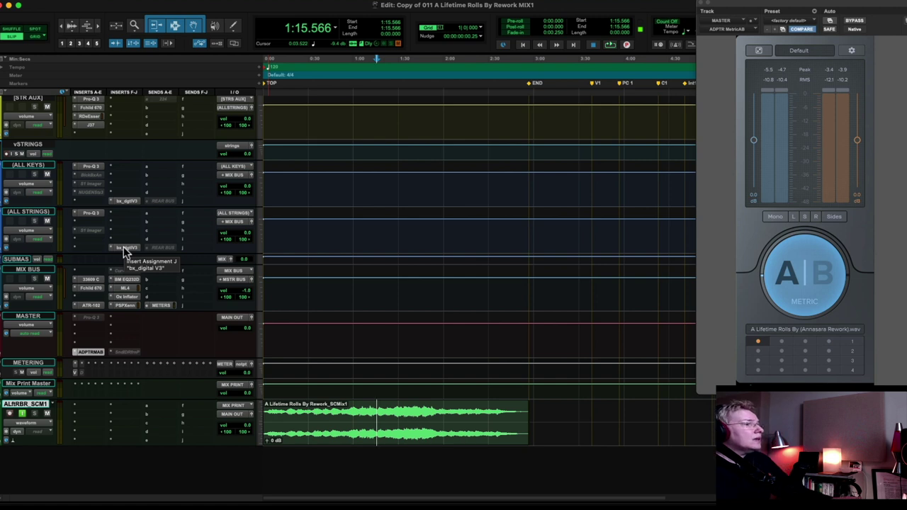
Open bx_digital V3 on the ALL STRINGS bus and set its Stereo Width to 124%.
click(124, 247)
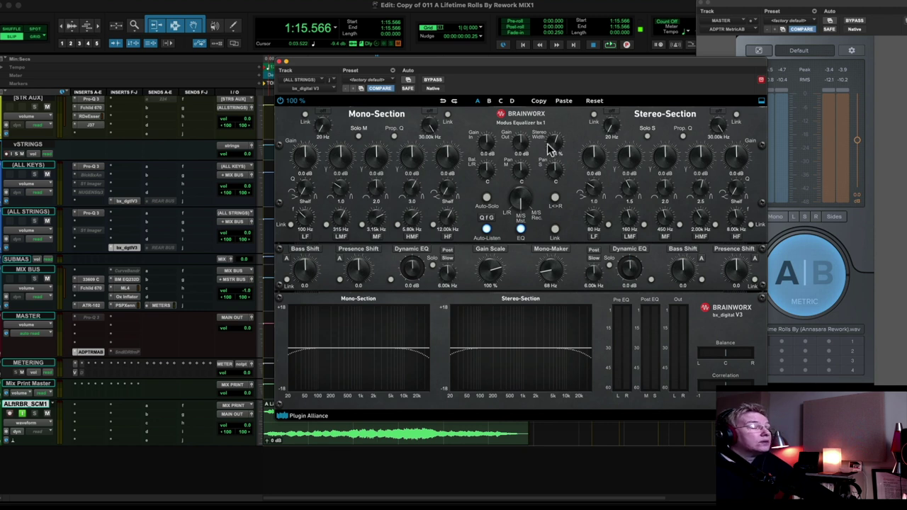
drag(551, 145, 558, 157)
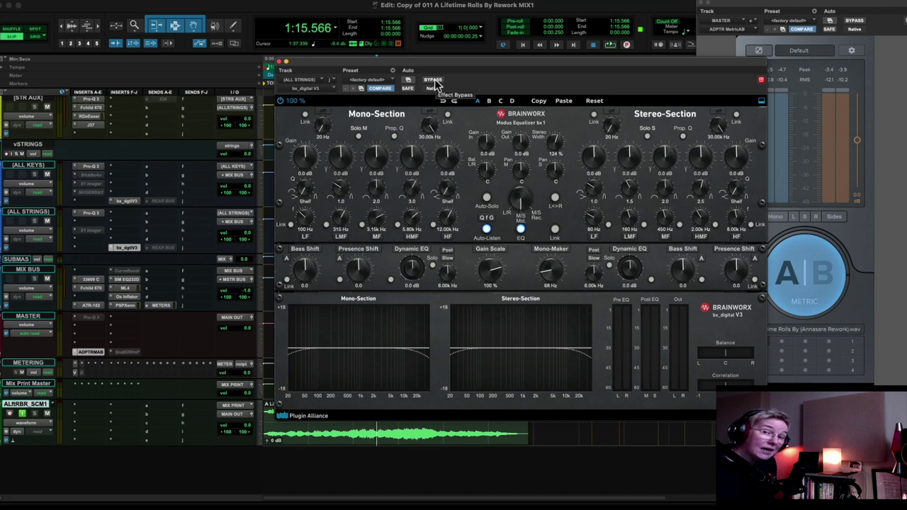
Play from about 1:15, compare the ALL STRINGS bx_digital V3 active and bypassed, stop playback with it active, and close it.
key(space)
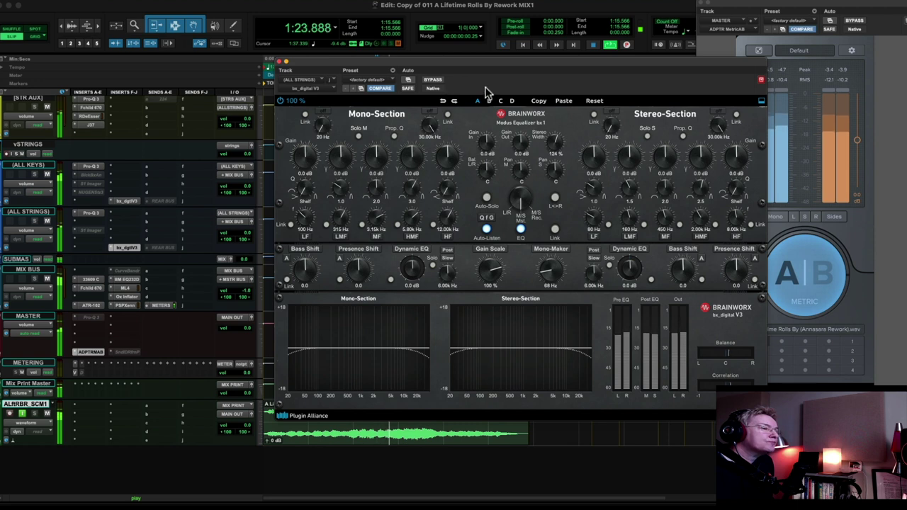
click(433, 80)
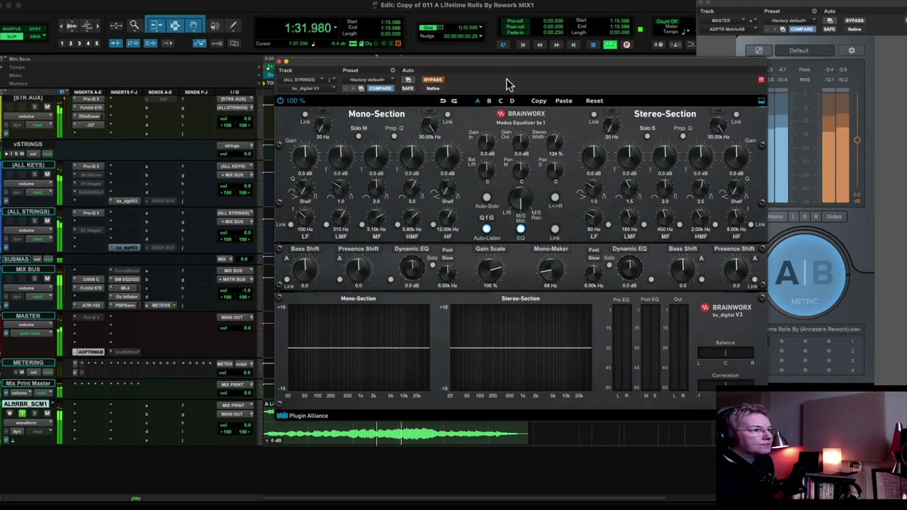
click(440, 83)
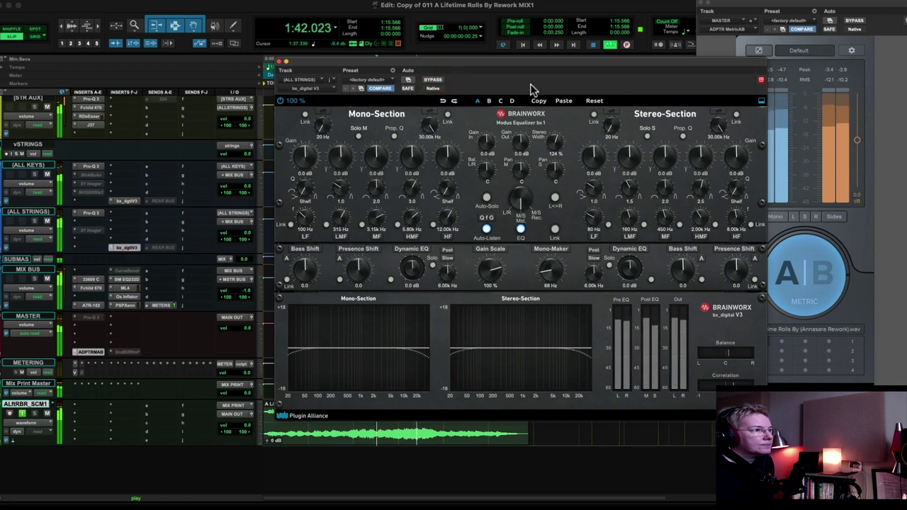
key(space)
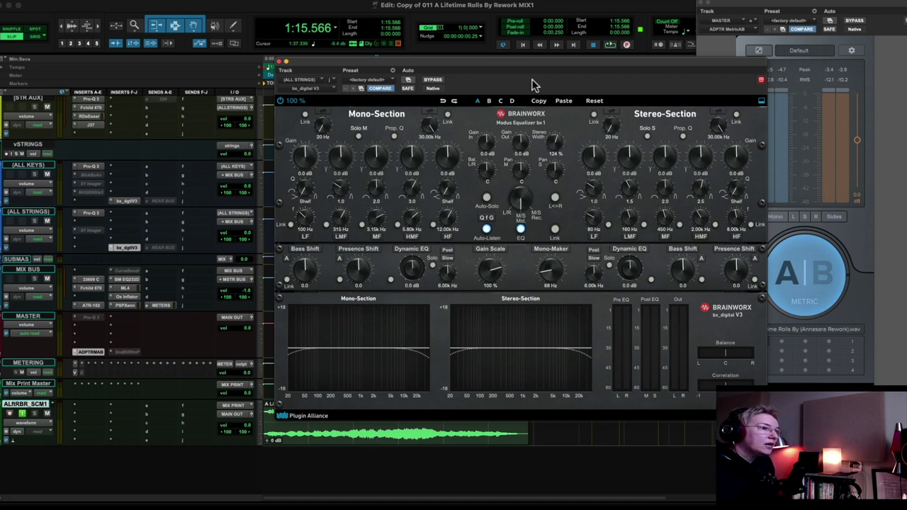
key(super+w)
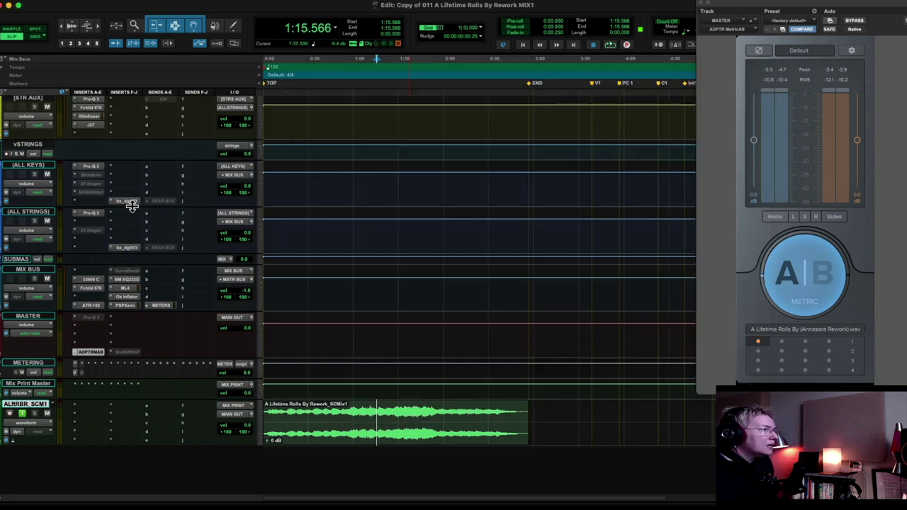
Examine the Stereo Width and Mono-Maker settings of bx_digital V3 on the ALL KEYS bus, and close it.
click(131, 205)
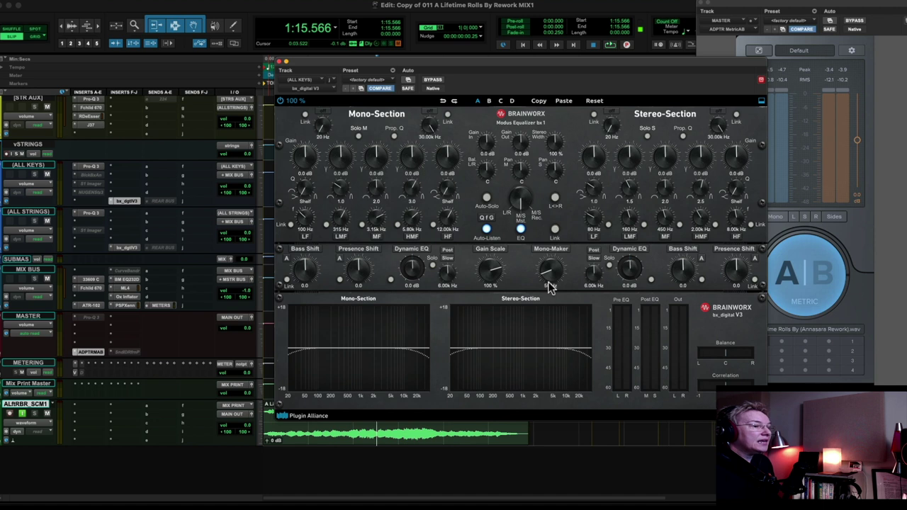
click(280, 61)
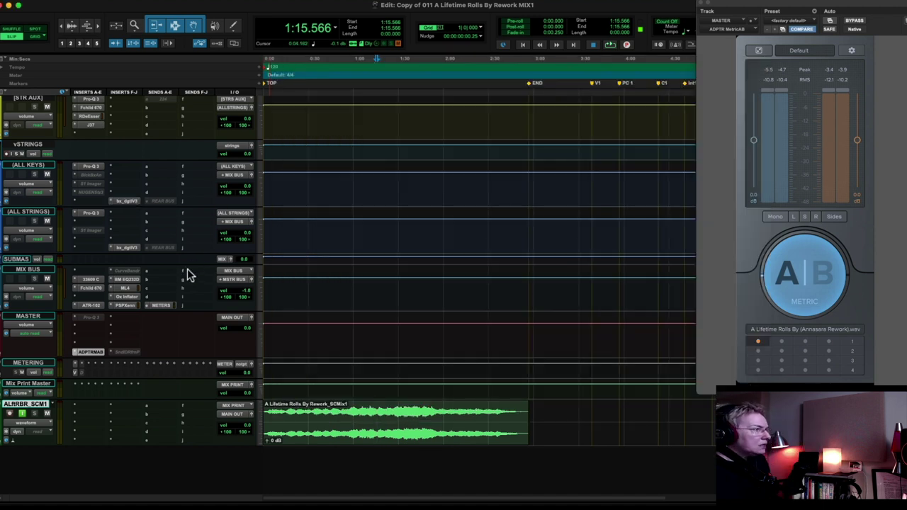
Look over the string tracks routed to the STR AUX track, and open the J37 tape plug-in on that aux.
scroll(190, 274, up, 5)
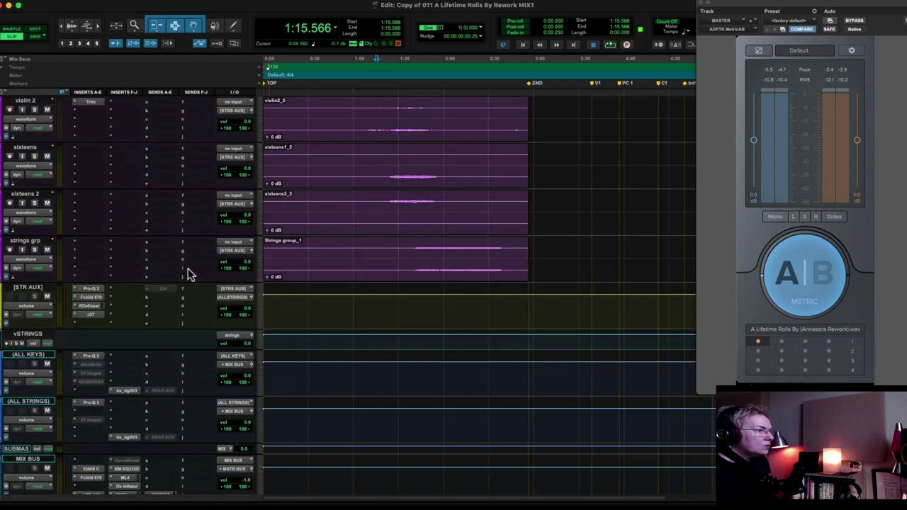
scroll(190, 275, up, 3)
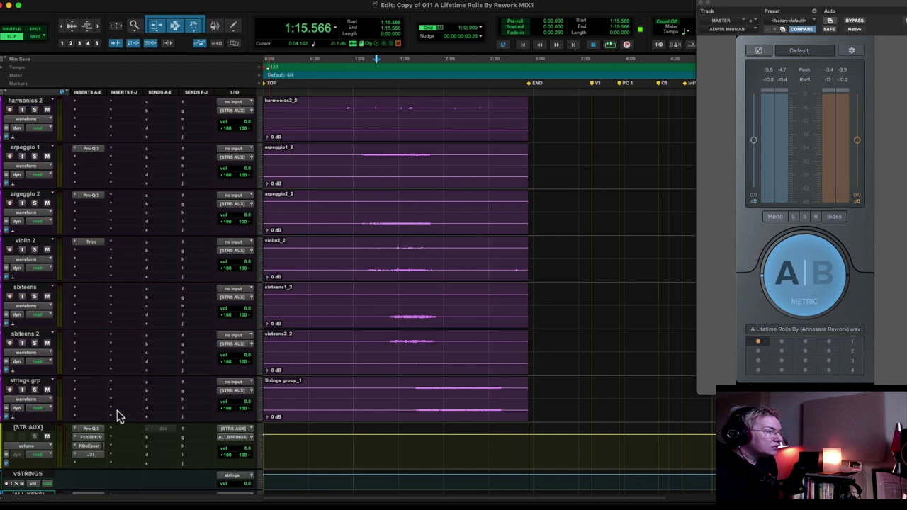
scroll(115, 436, down, 3)
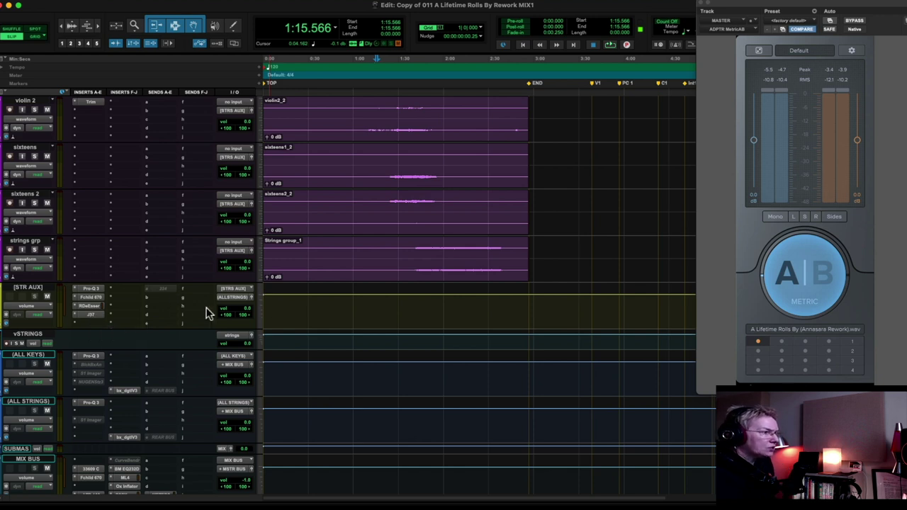
click(89, 314)
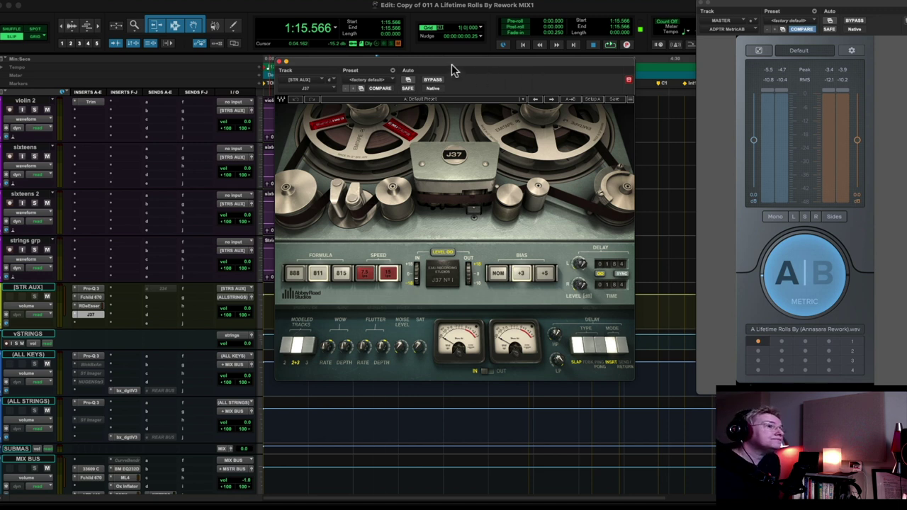
Play from about 1:15, compare the STR AUX J37 active and bypassed, stop playback with it active, and close it.
key(space)
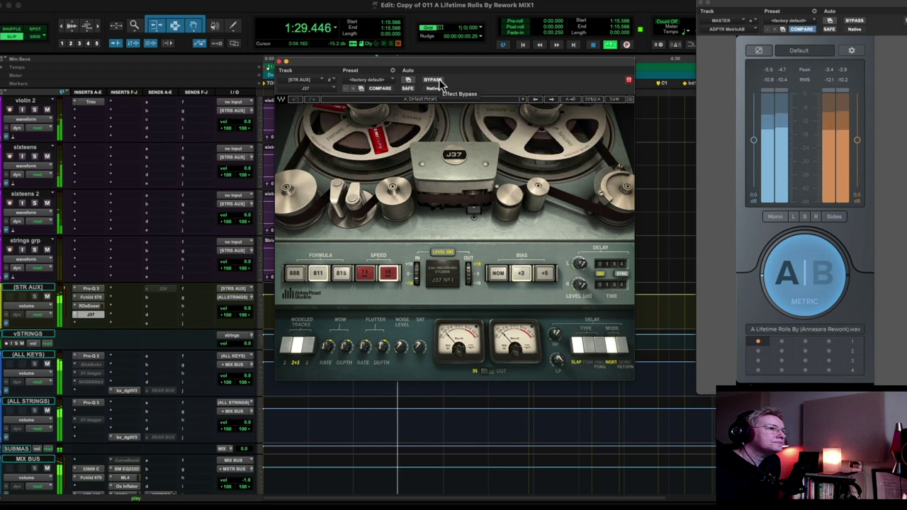
click(435, 80)
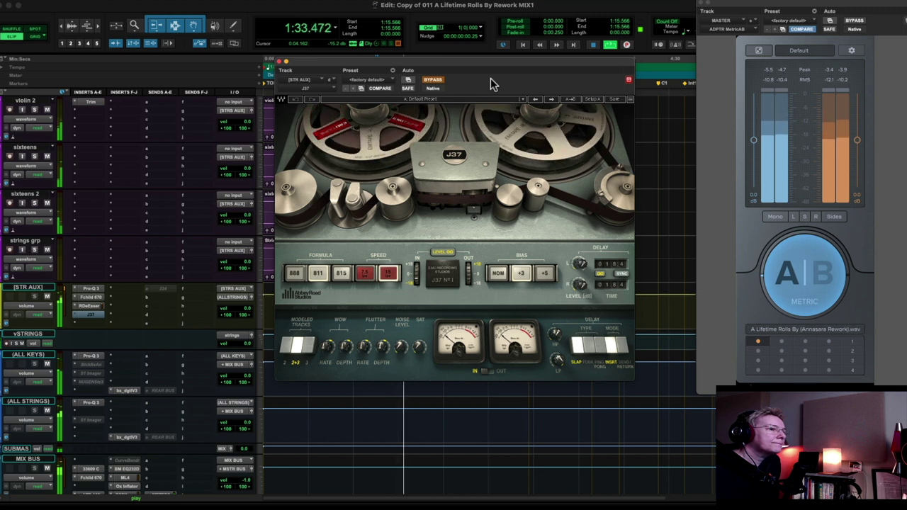
click(435, 80)
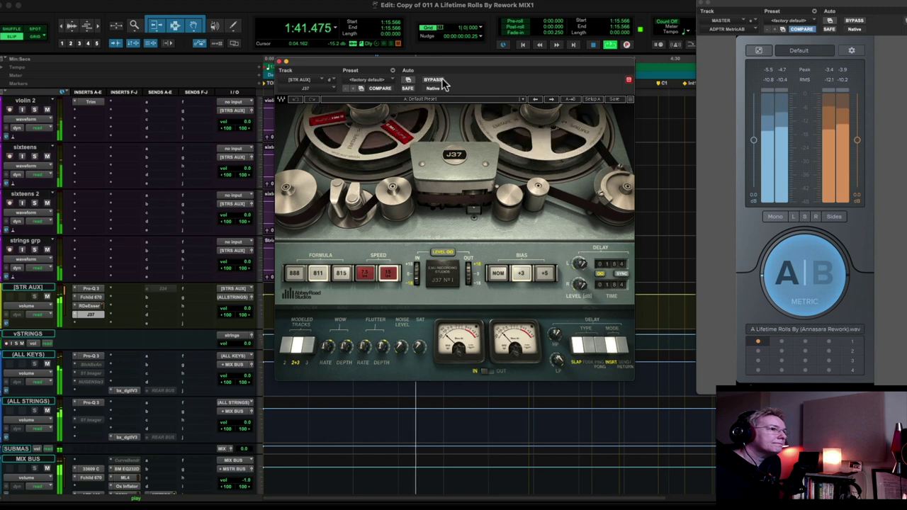
click(442, 81)
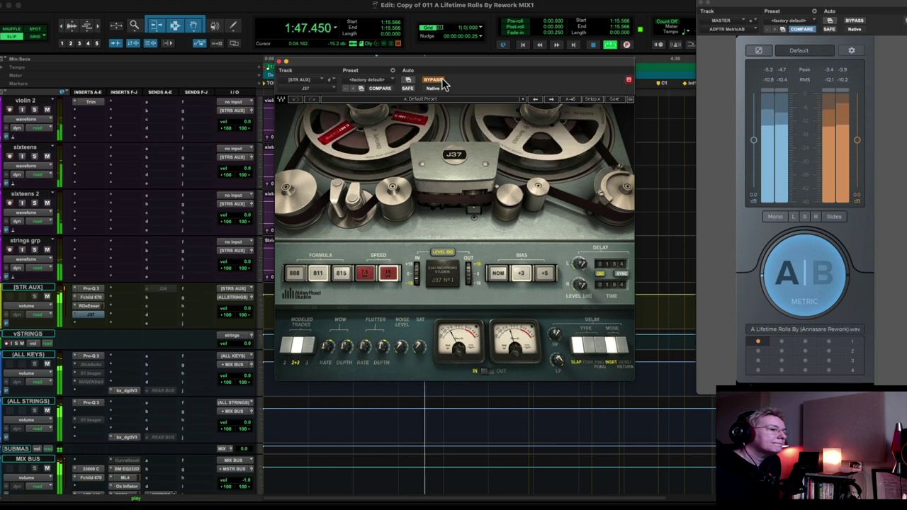
click(441, 82)
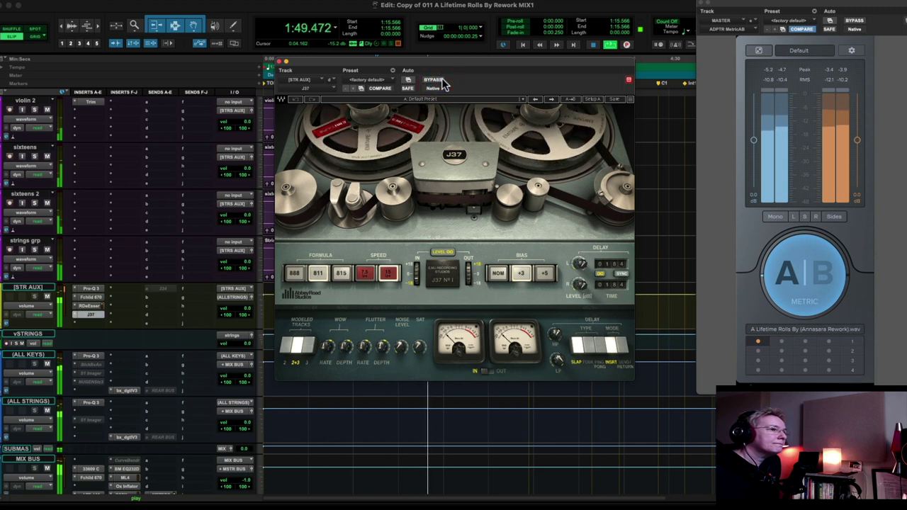
key(space)
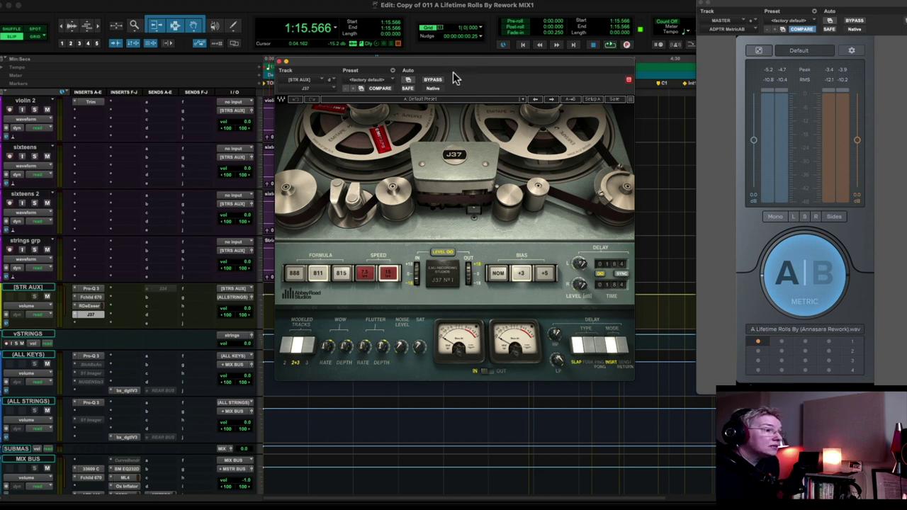
click(286, 62)
Open RDeEsser on STR AUX, switch Metric AB to the B reference, and listen from about 1:15.
click(90, 305)
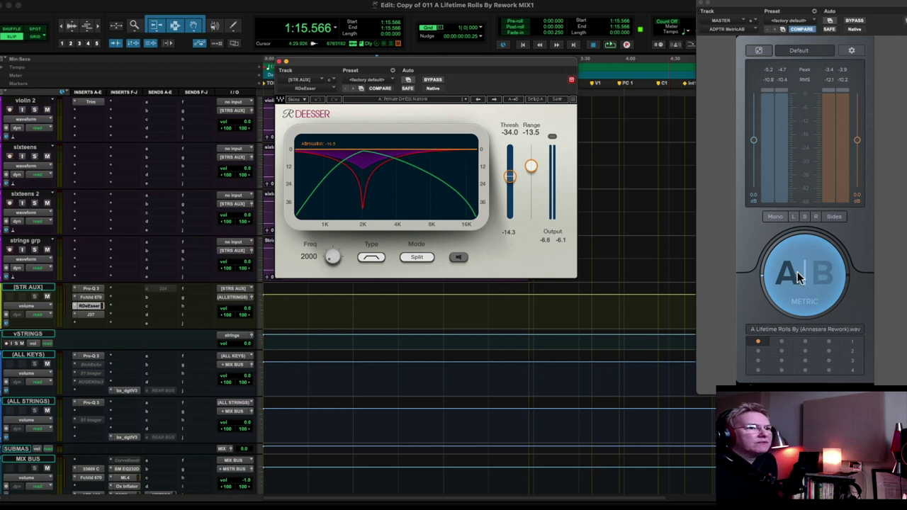
click(816, 276)
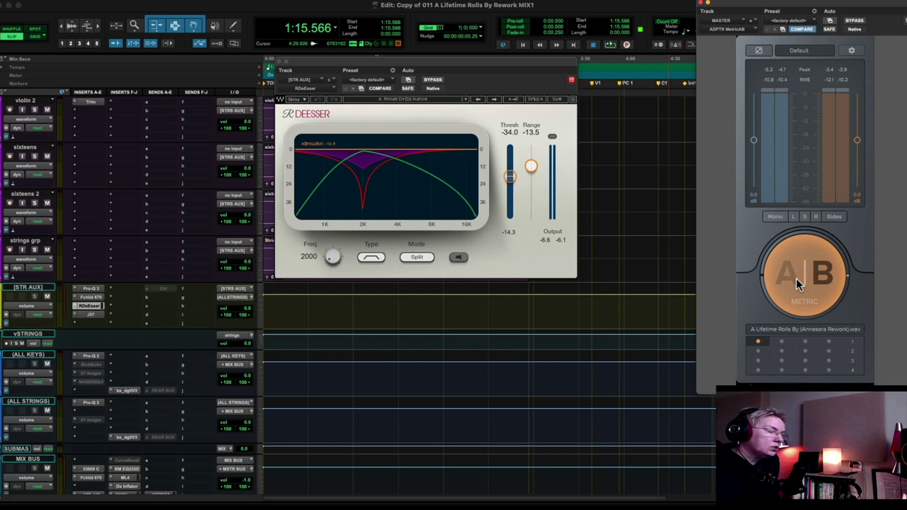
key(space)
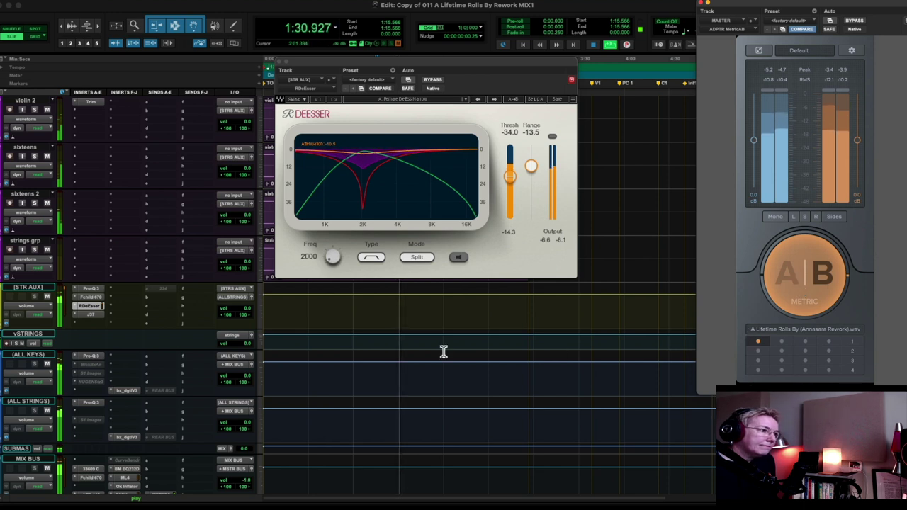
key(space)
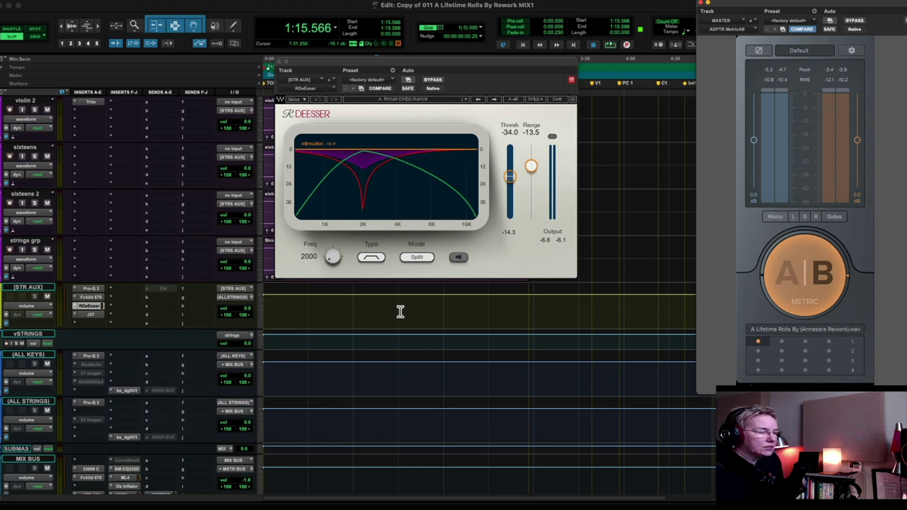
Switch Metric AB back to A and play from about 1:29, comparing the STR AUX RDeEsser active and bypassed before stopping.
click(397, 310)
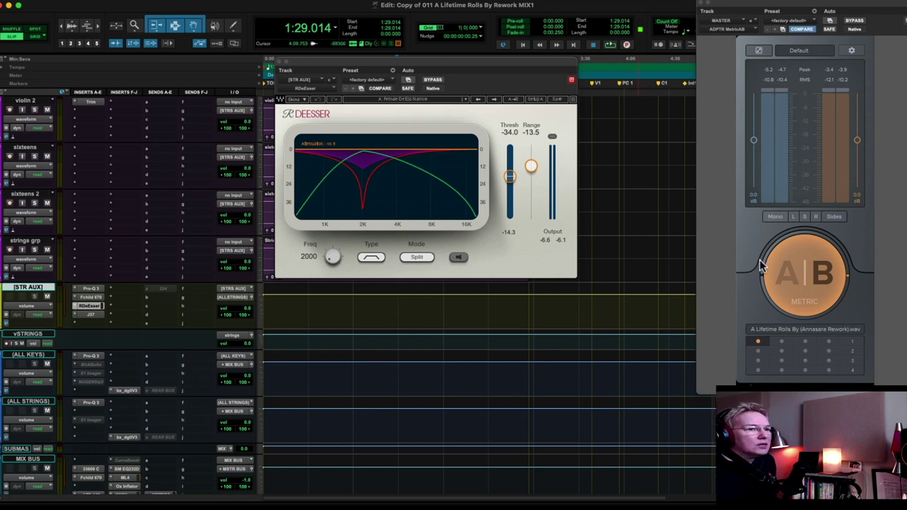
click(803, 278)
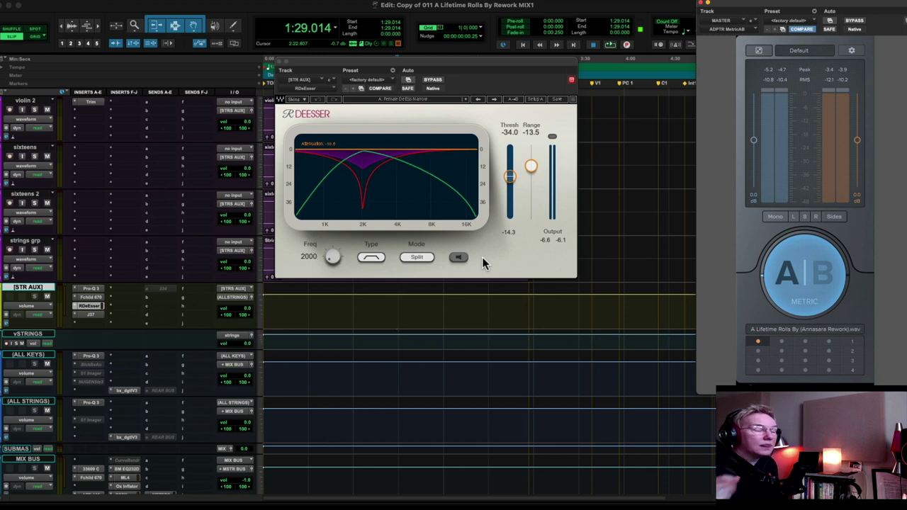
key(space)
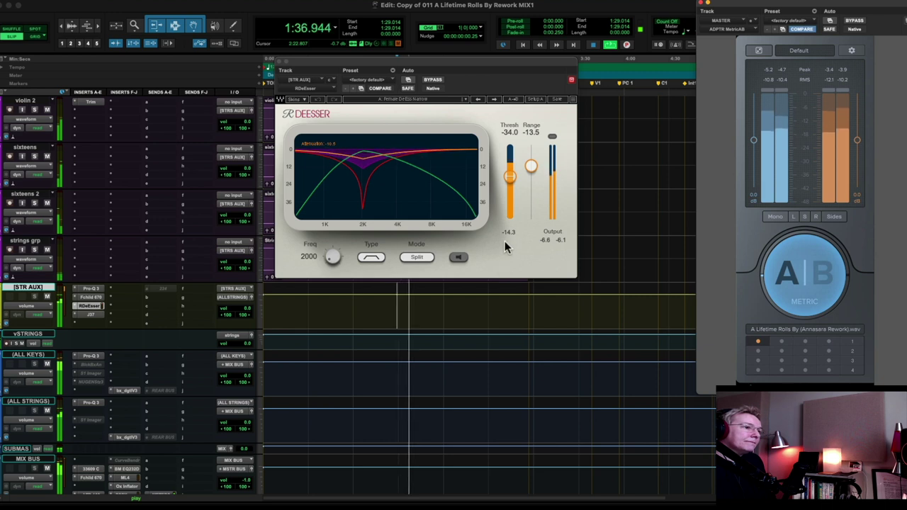
click(433, 80)
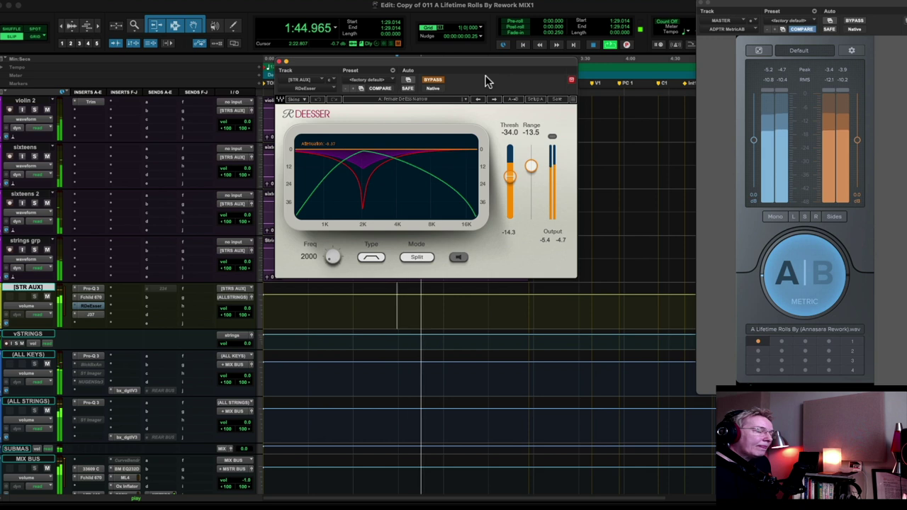
click(433, 80)
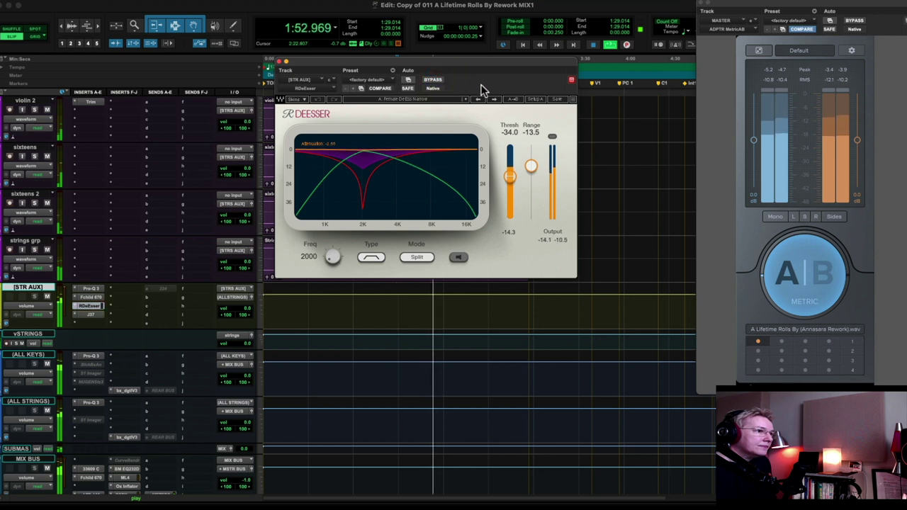
key(space)
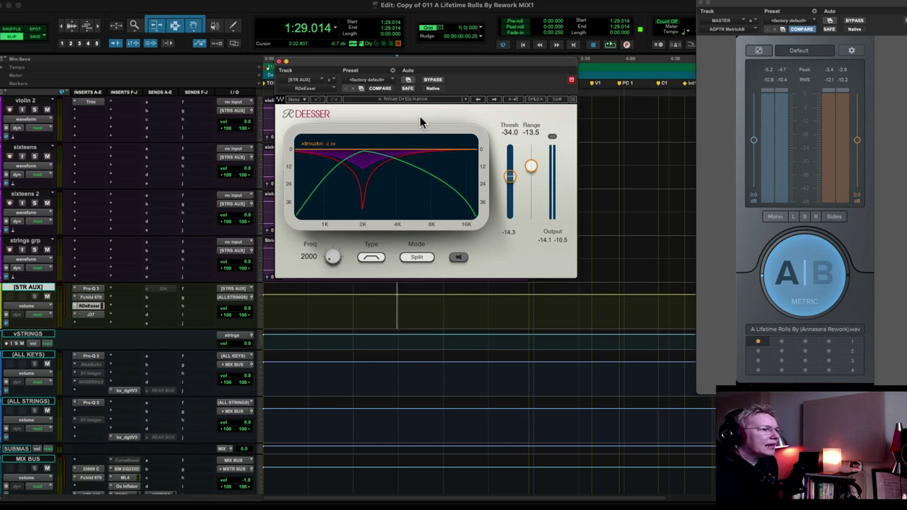
Repeat the RDeEsser bypass comparison from about 1:29, stop playback with it active, and close its window.
key(space)
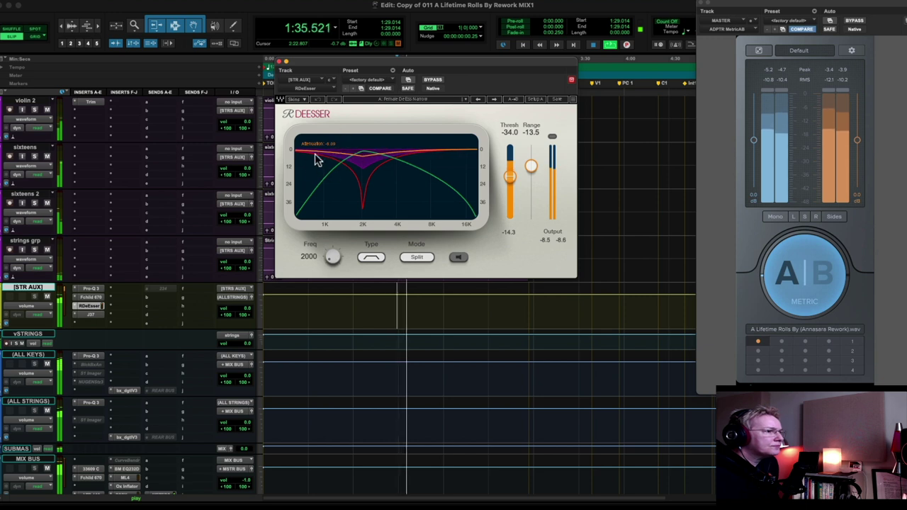
click(431, 79)
click(432, 80)
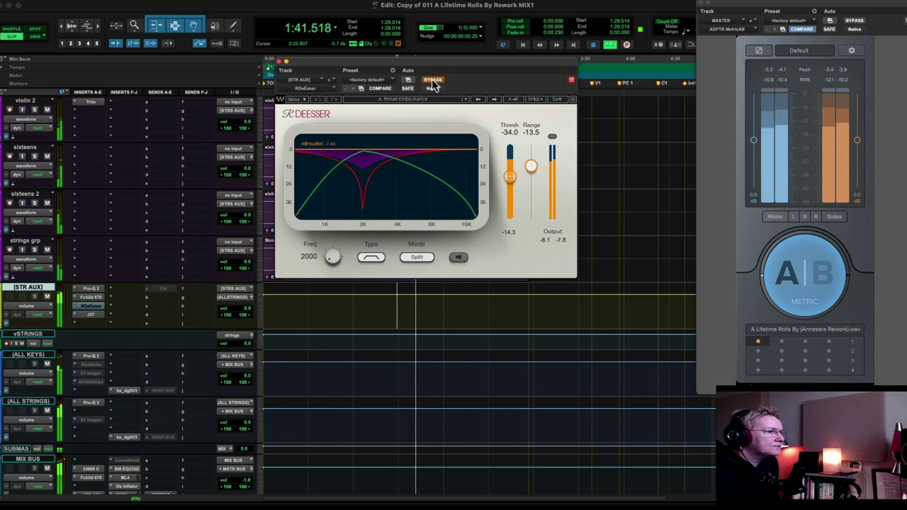
click(433, 81)
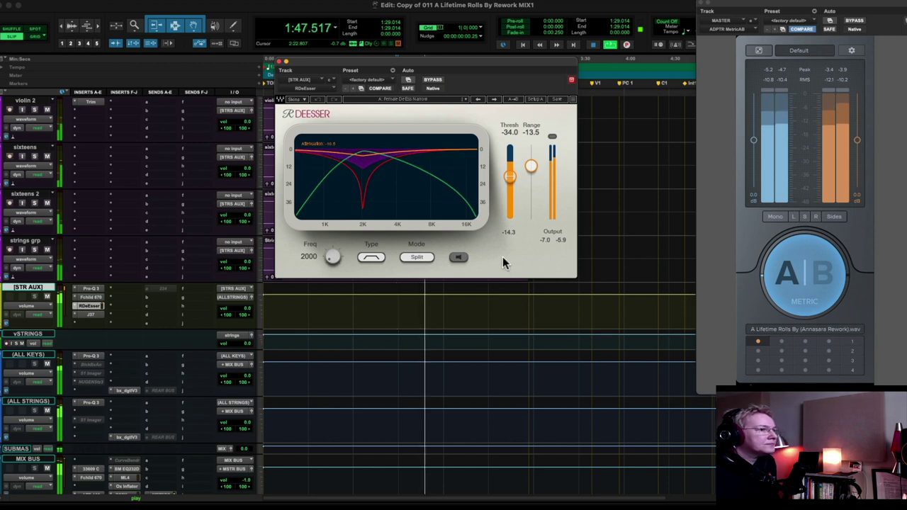
key(space)
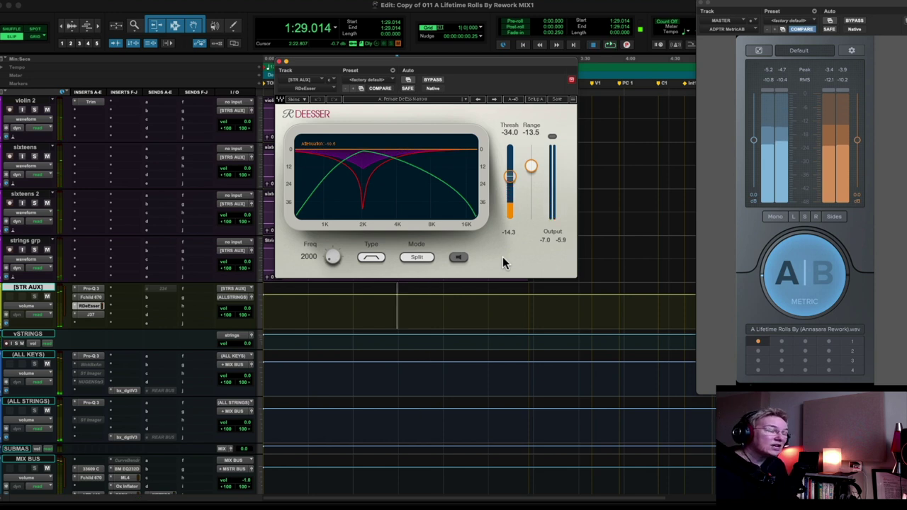
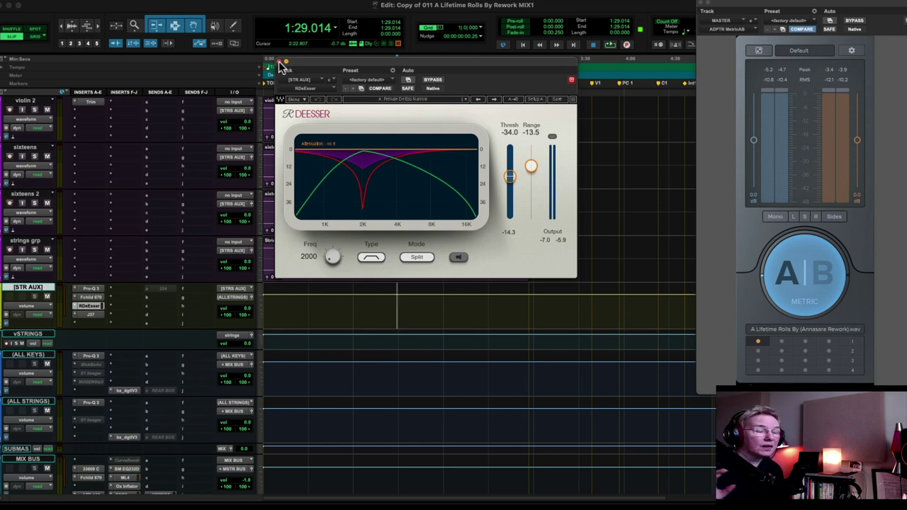
click(280, 61)
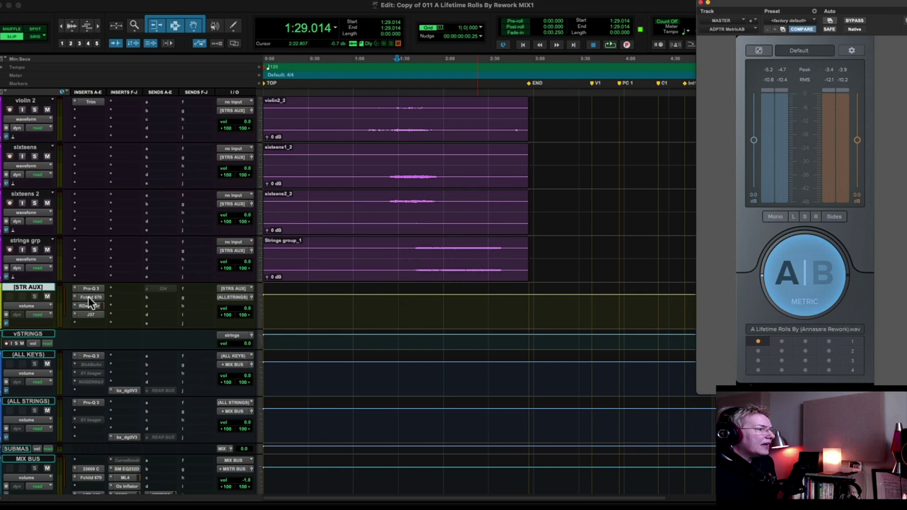
Open the Fairchild 670 on STR AUX, compare it active and bypassed from about 1:29, stop playback with it active, and close it.
click(92, 297)
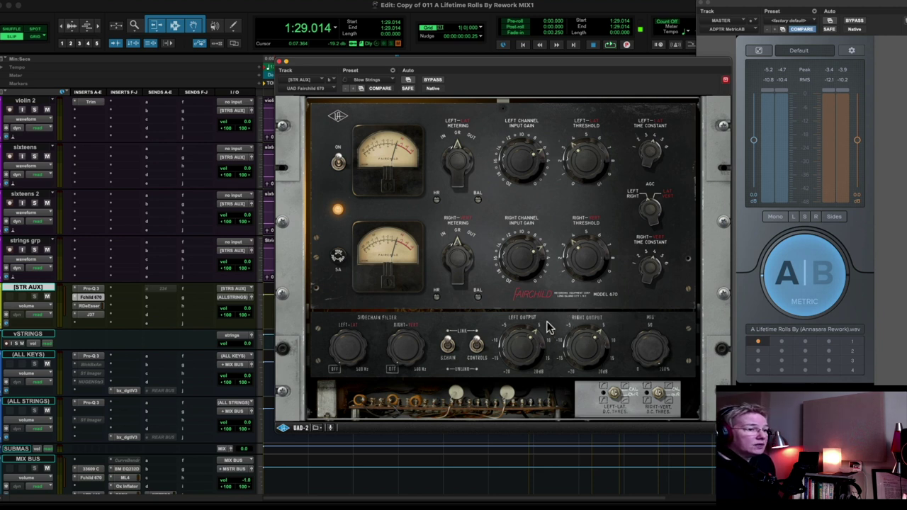
key(space)
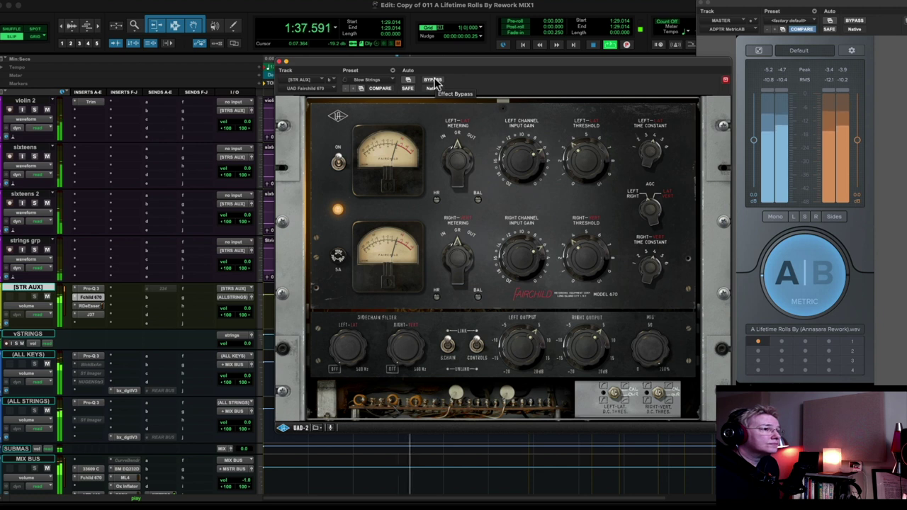
click(433, 80)
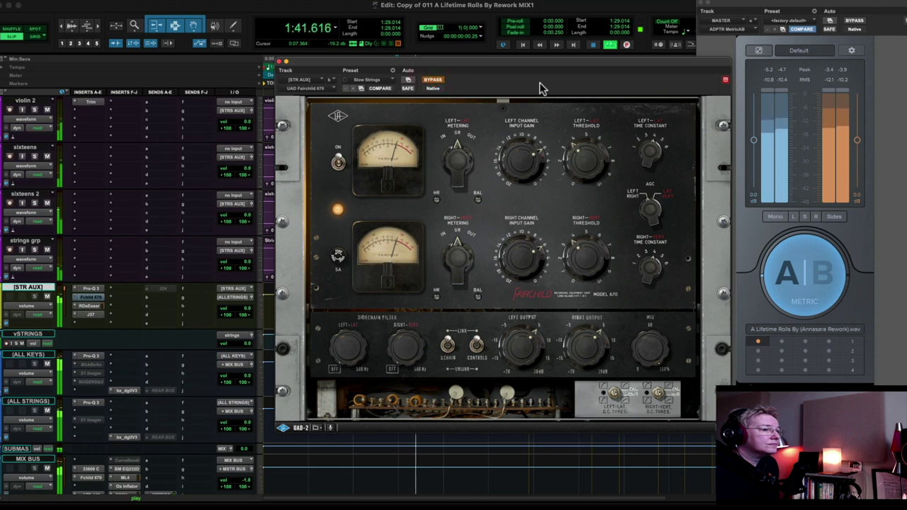
click(435, 80)
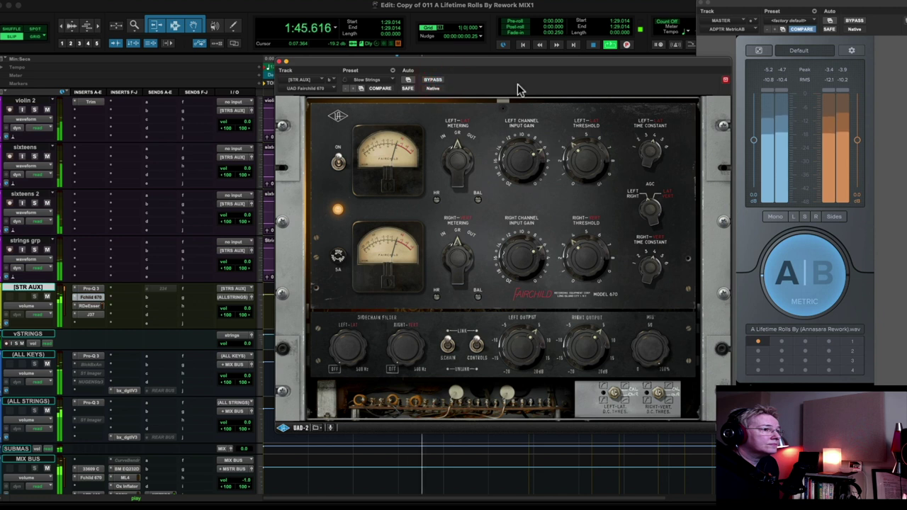
key(space)
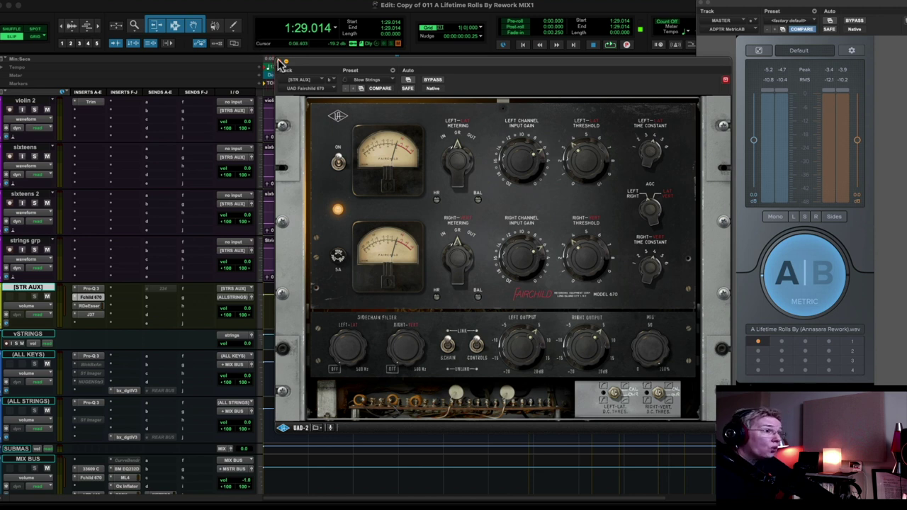
click(281, 62)
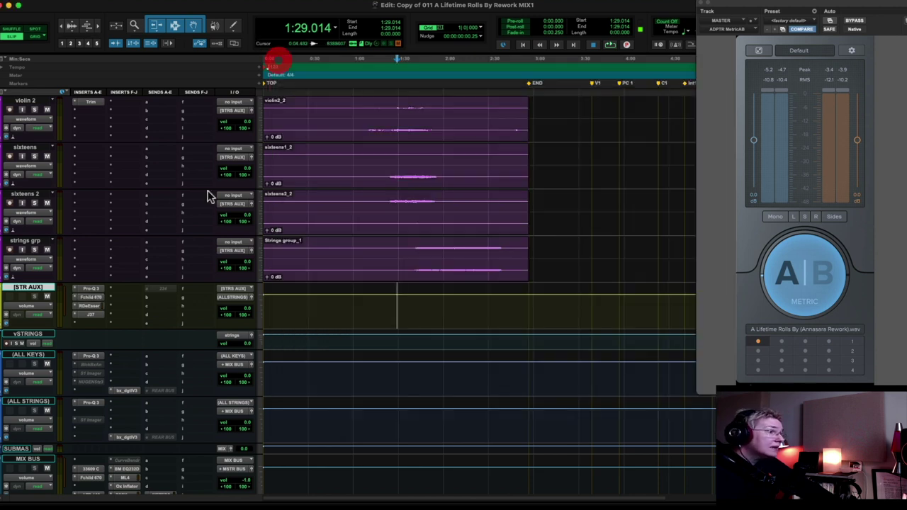
Examine the Pro-Q 3 low-cut settings on STR AUX, close the window, and bring the individual string tracks from violin 1 into view.
click(102, 289)
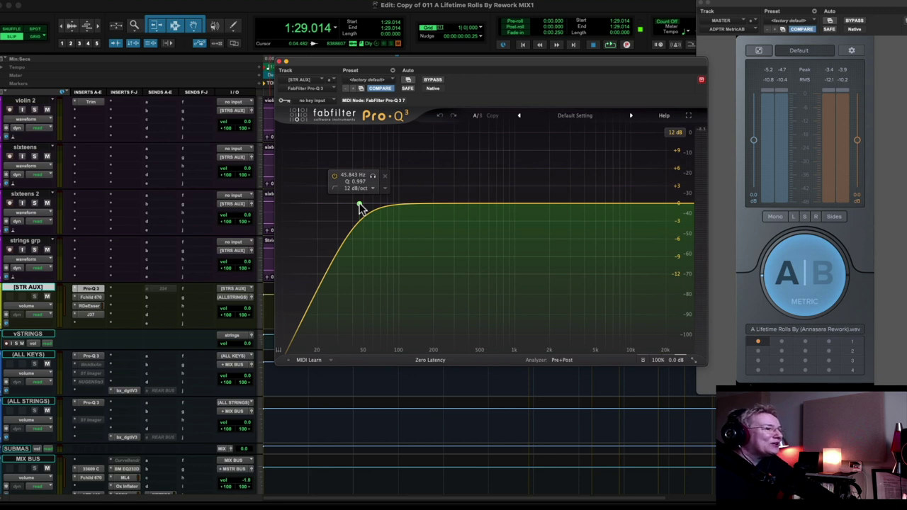
drag(314, 64, 310, 69)
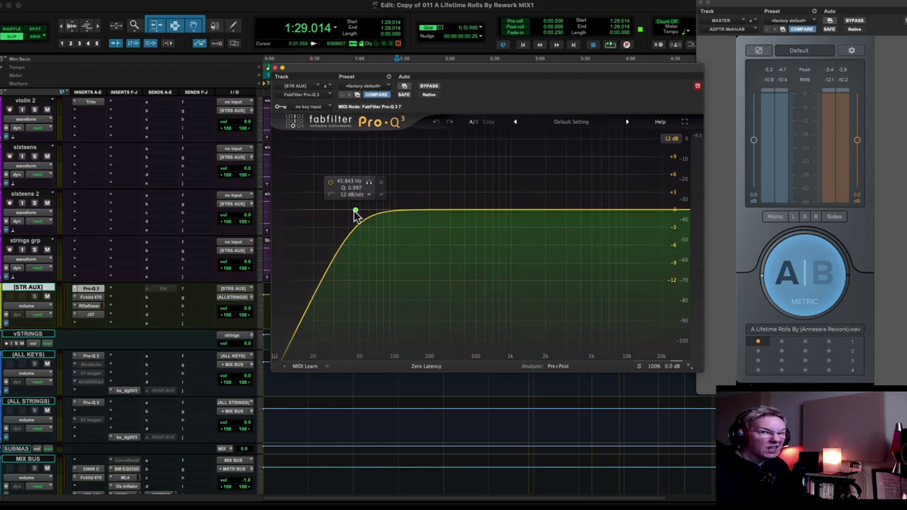
click(275, 68)
scroll(229, 283, up, 5)
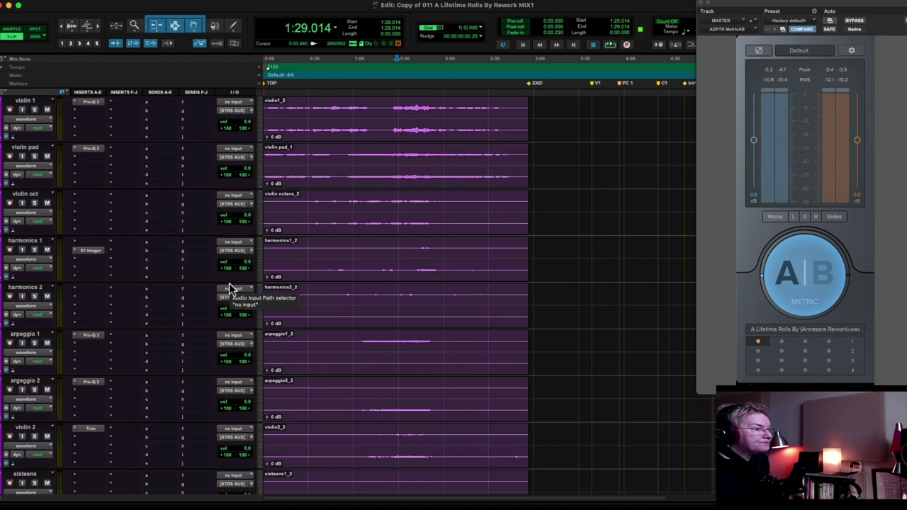
Open the Trim plug-in on the violin 2 track, examine its gain setting, and close its window.
scroll(125, 340, up, 3)
scroll(125, 340, down, 3)
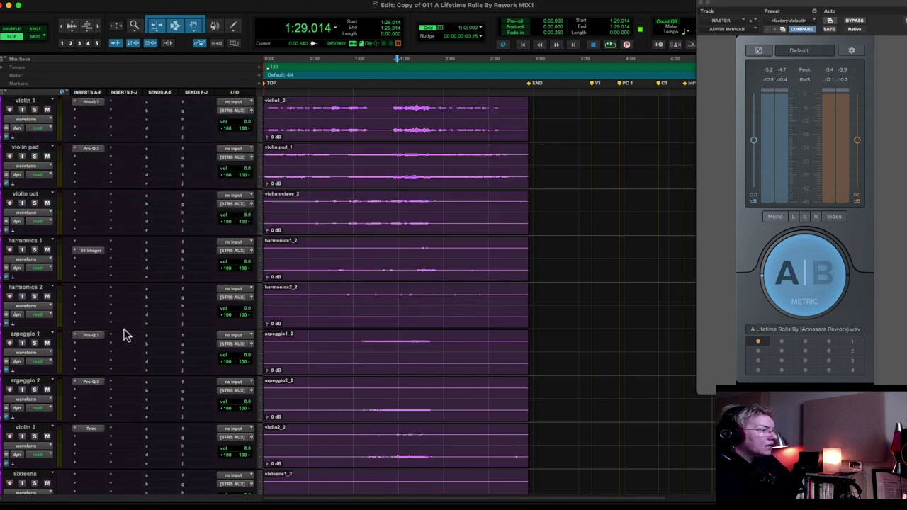
click(91, 429)
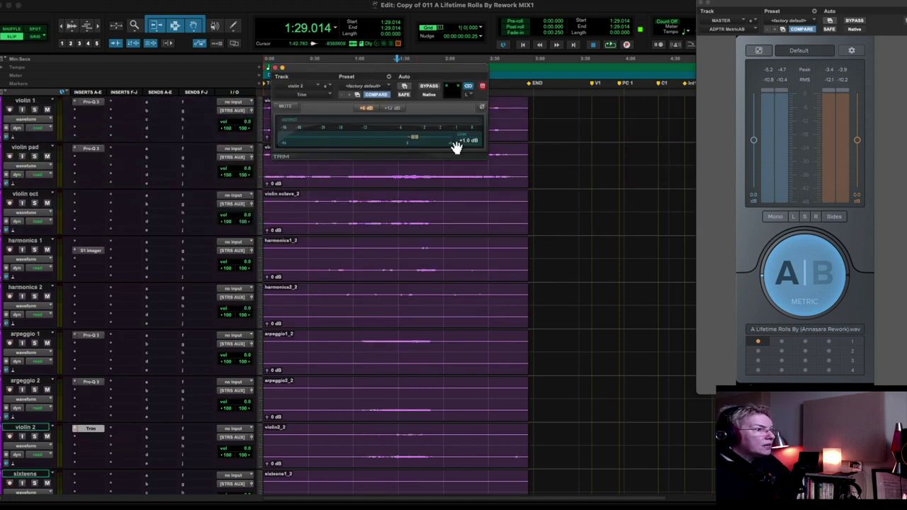
click(275, 68)
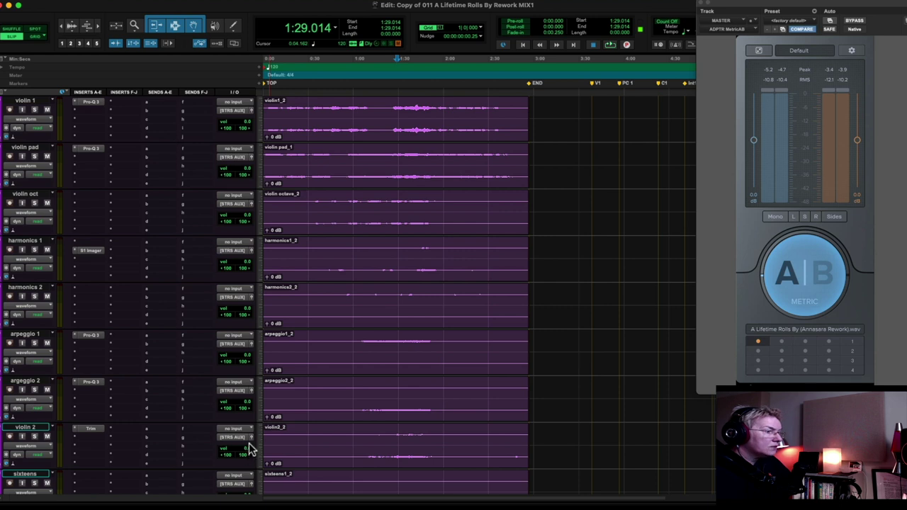
scroll(244, 450, down, 3)
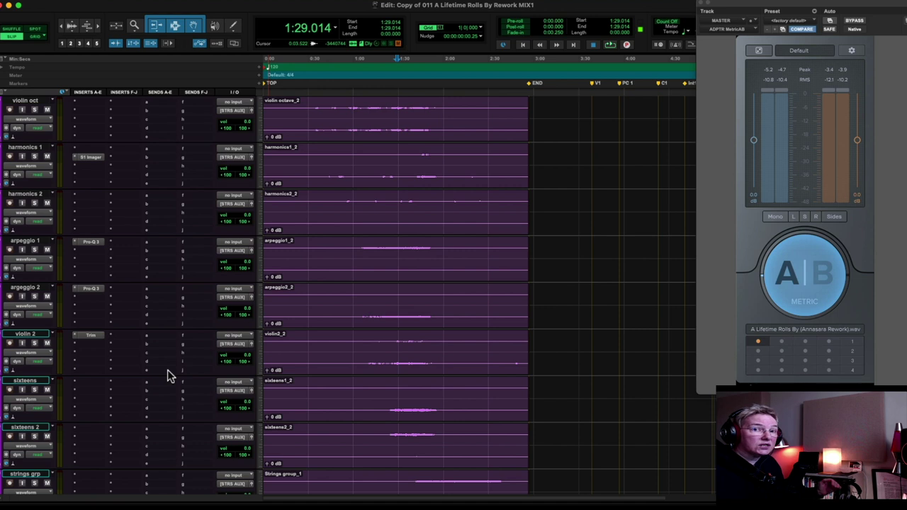
Open the arpeggio 2 Pro-Q 3, solo the track, play from about 1:16 comparing the EQ bypassed and active, and stop.
click(90, 289)
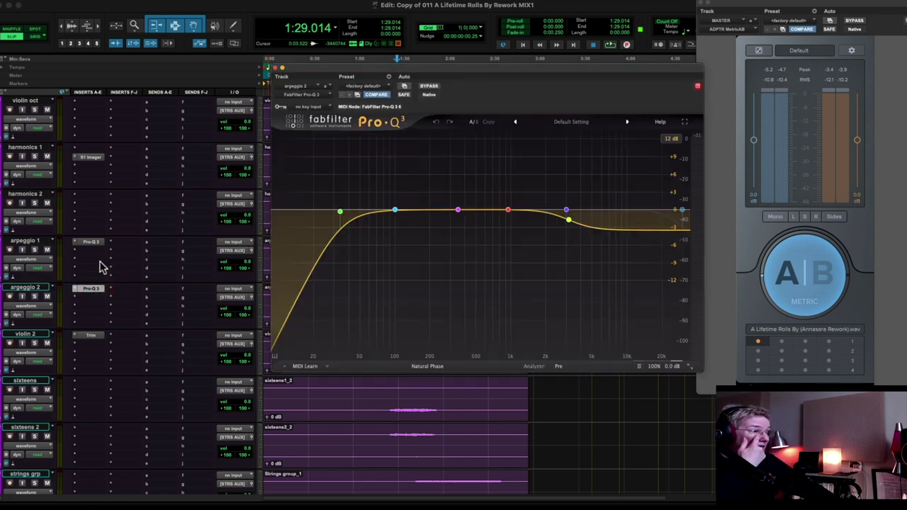
scroll(99, 265, up, 2)
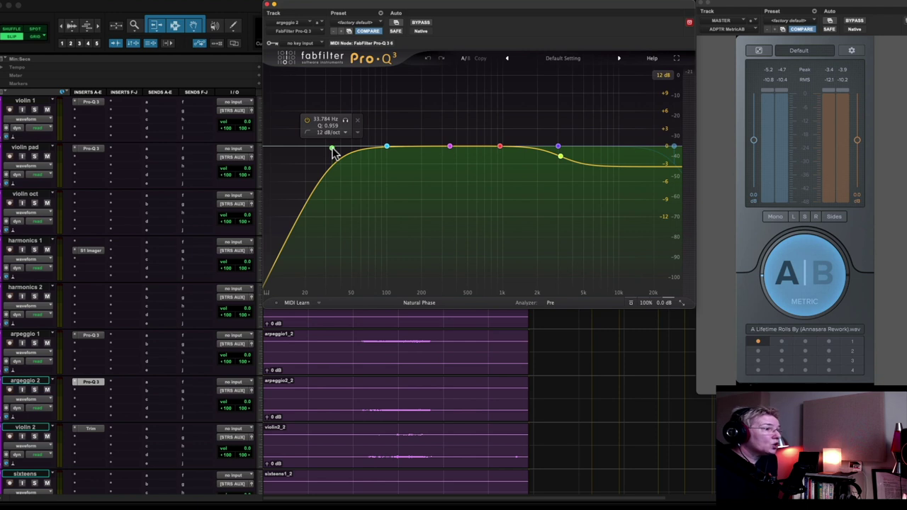
click(35, 389)
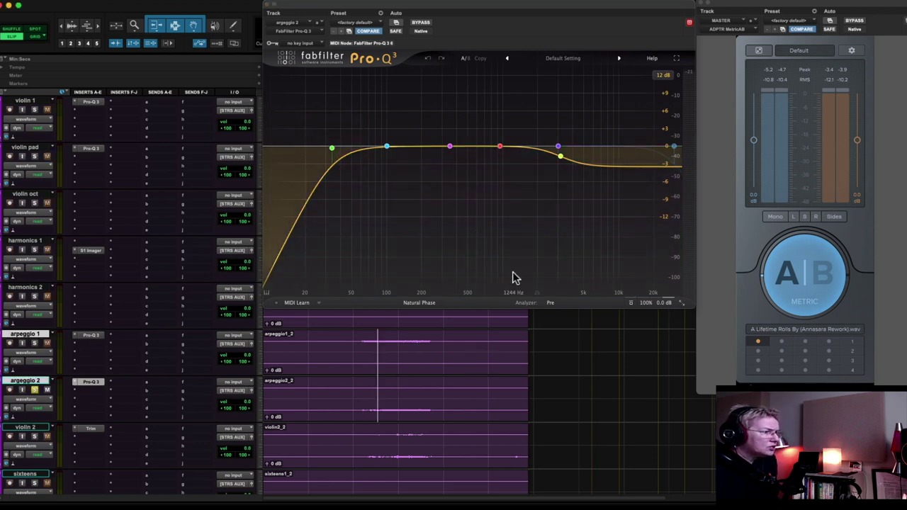
key(space)
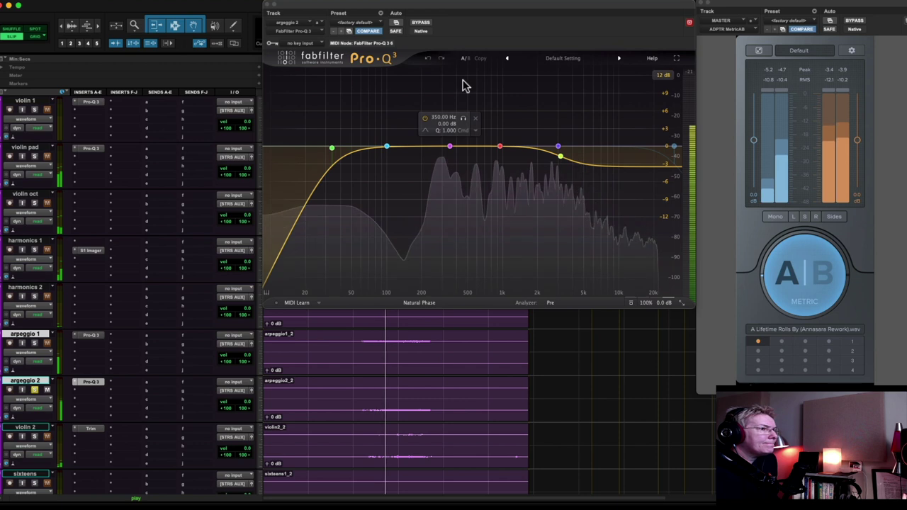
click(421, 22)
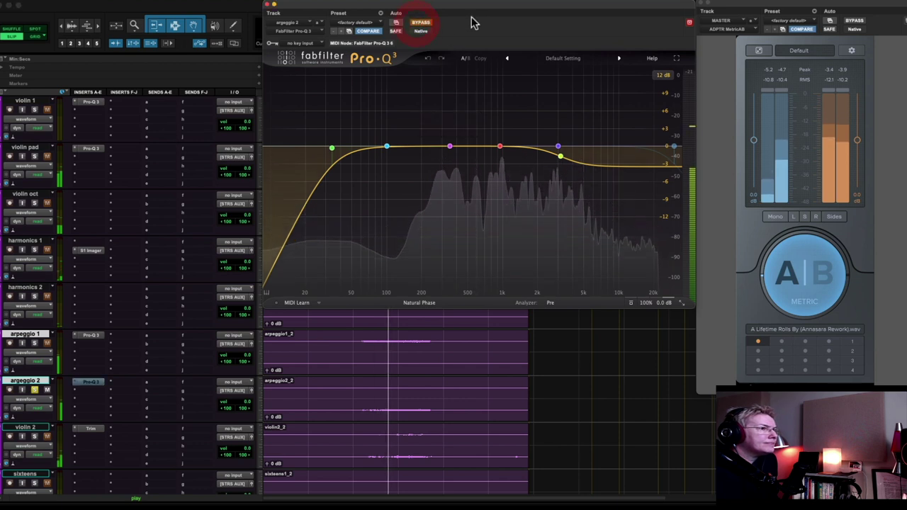
click(425, 24)
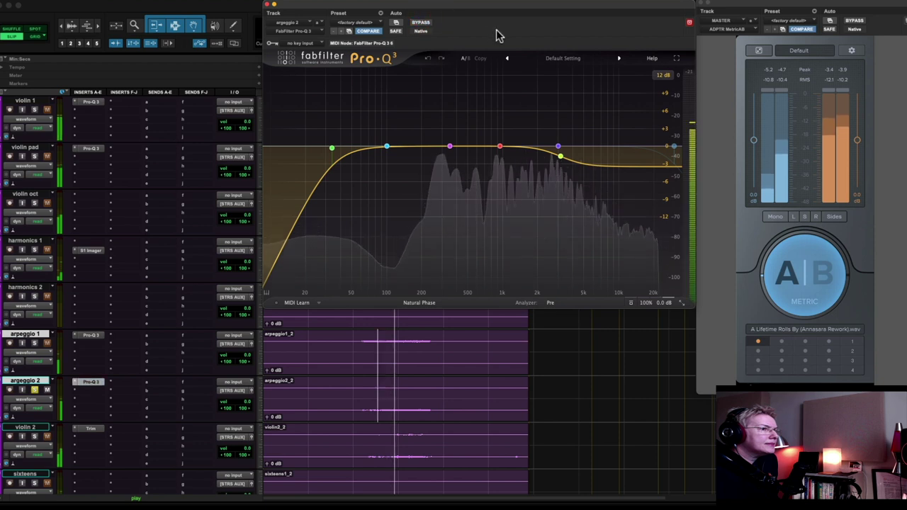
key(space)
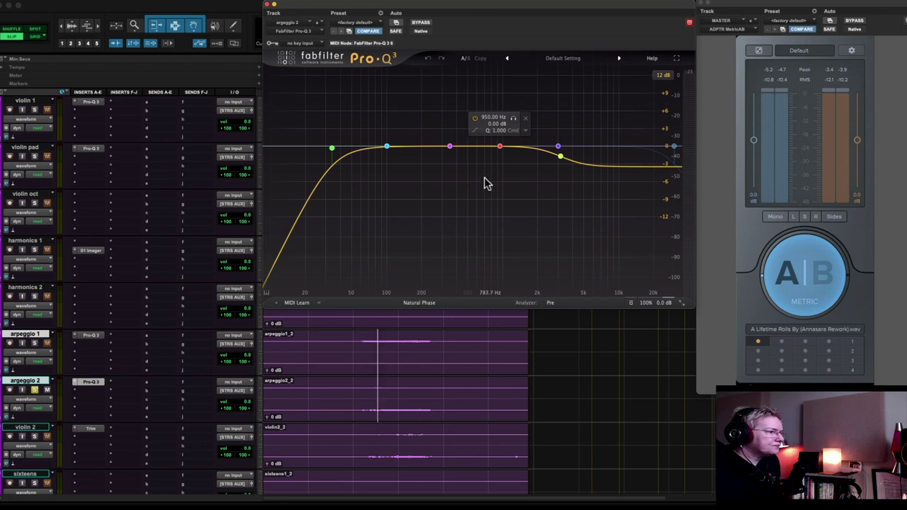
Open the arpeggio 1 Pro-Q 3, solo both arpeggio tracks to hear them together from about 1:16, and unsolo both after stopping.
click(84, 336)
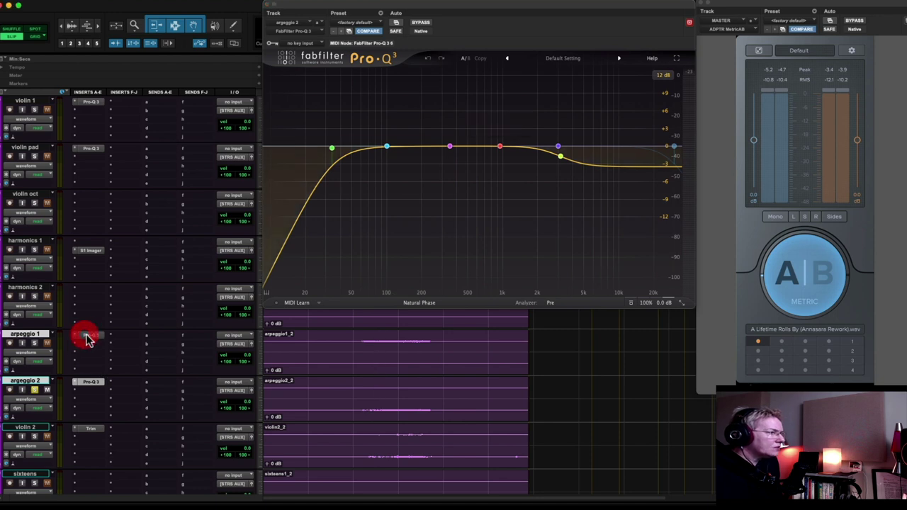
click(34, 343)
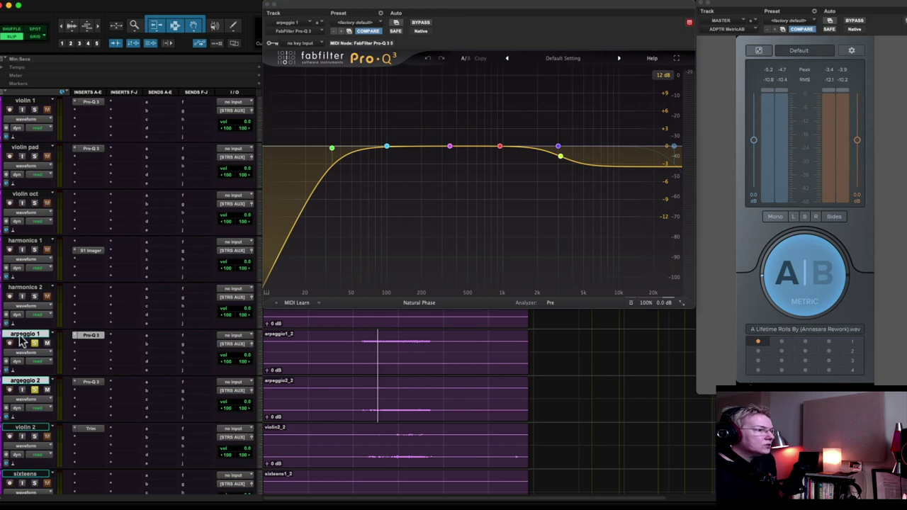
key(space)
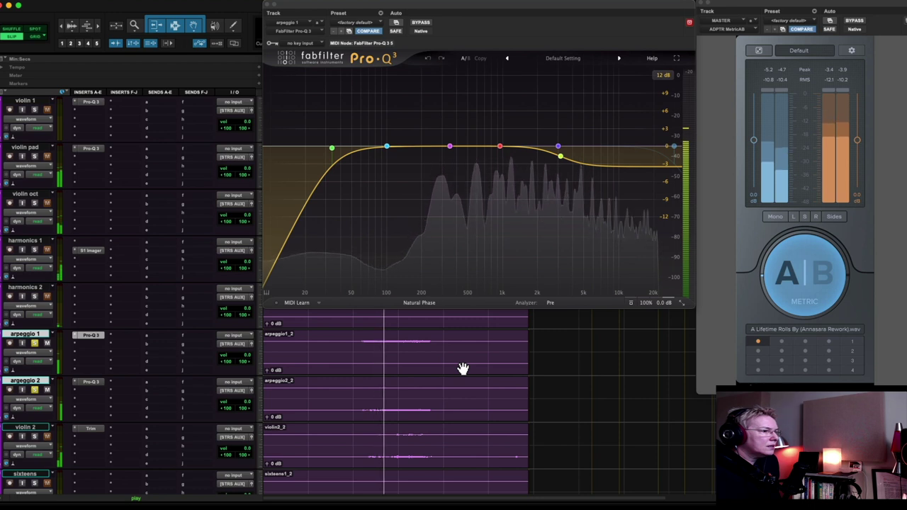
key(space)
click(34, 345)
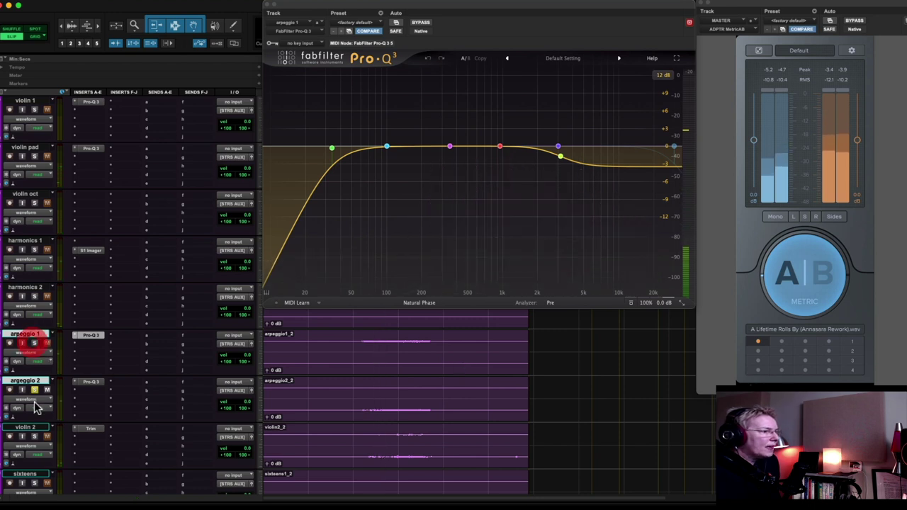
click(35, 390)
Play the full mix from about 1:16, briefly solo both arpeggio tracks for comparison, stop with solos off, and close the Pro-Q 3.
scroll(117, 415, down, 5)
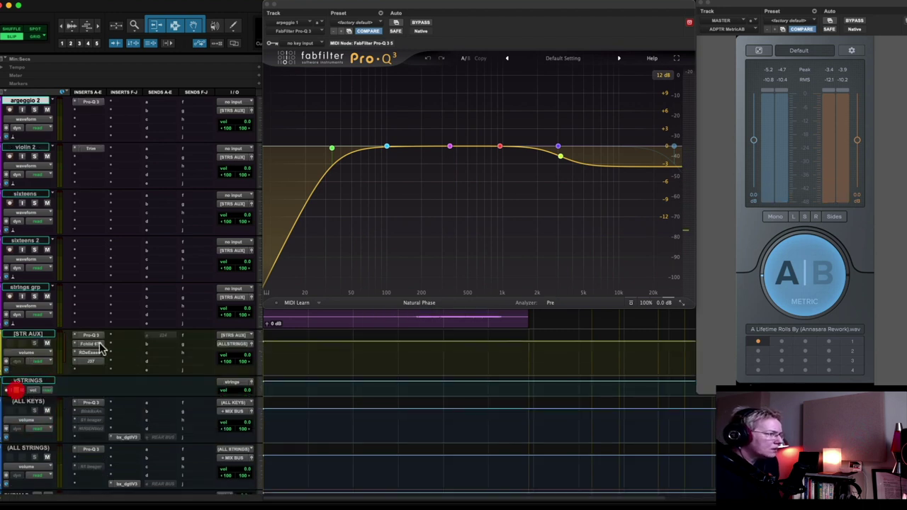
scroll(106, 354, up, 5)
key(space)
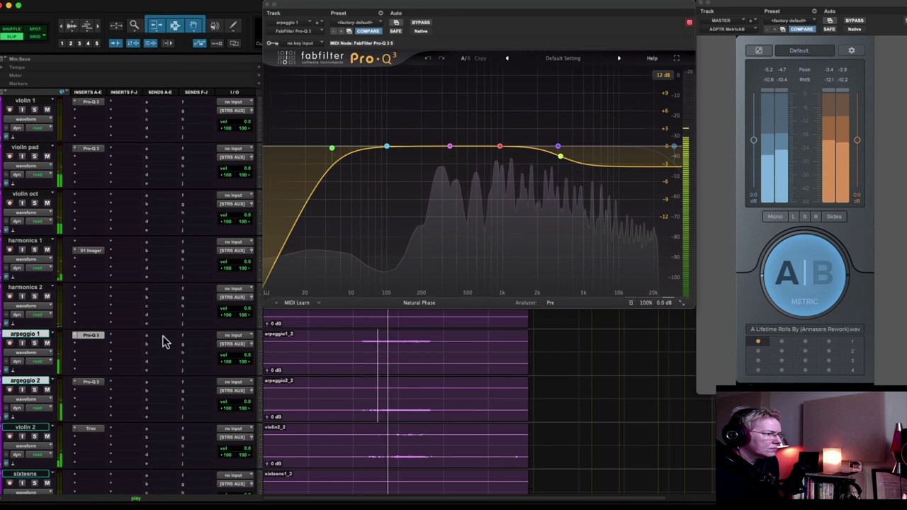
click(34, 343)
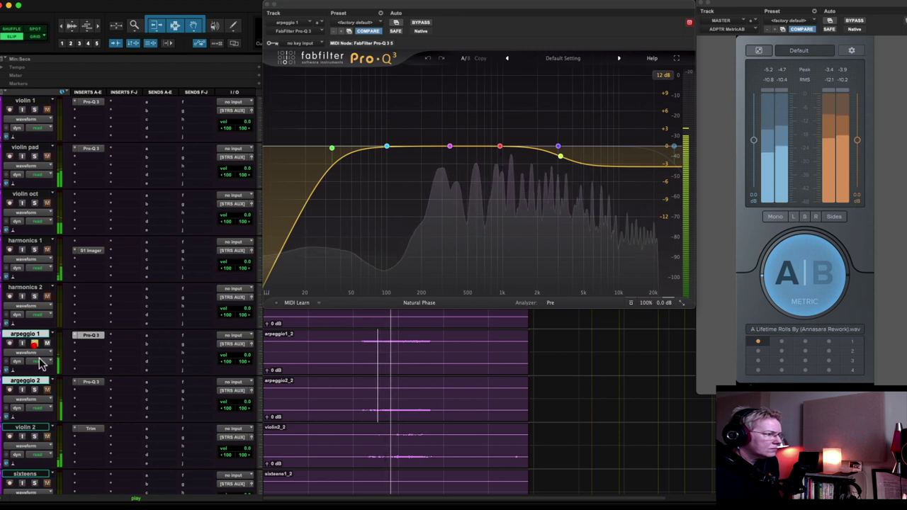
click(34, 390)
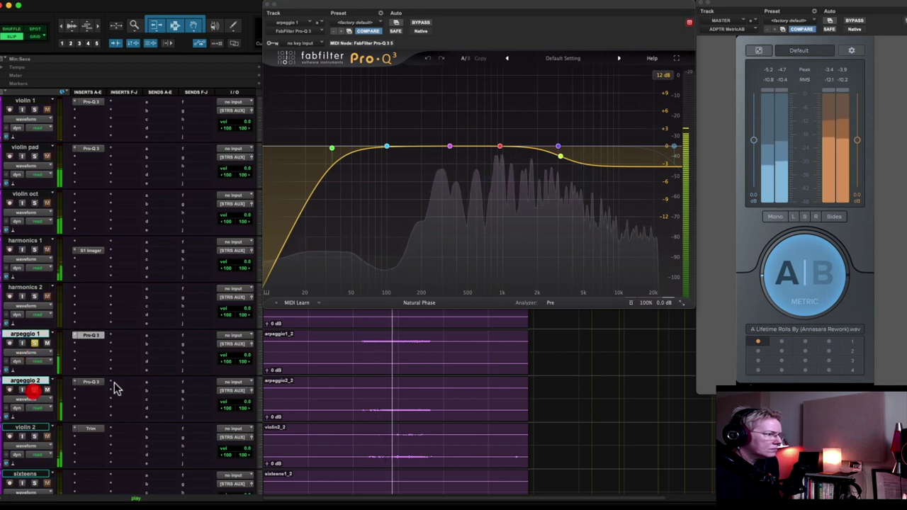
click(34, 343)
click(34, 390)
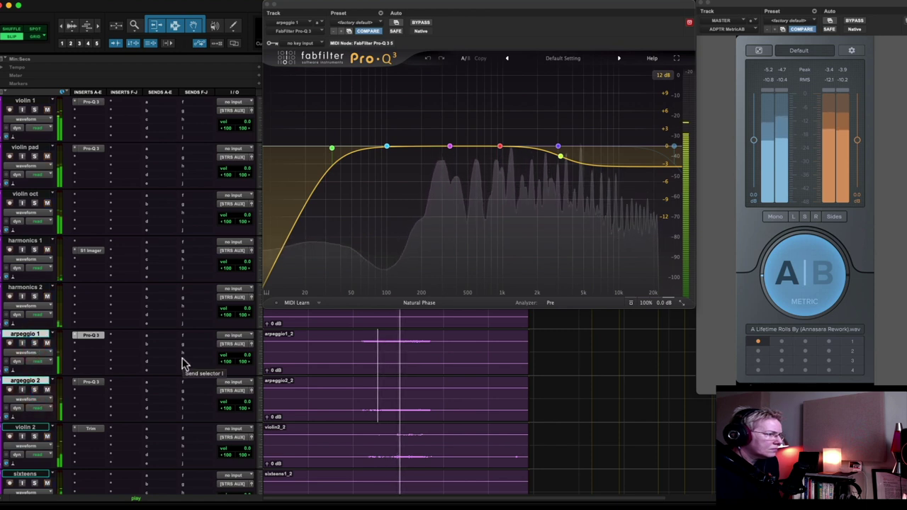
key(space)
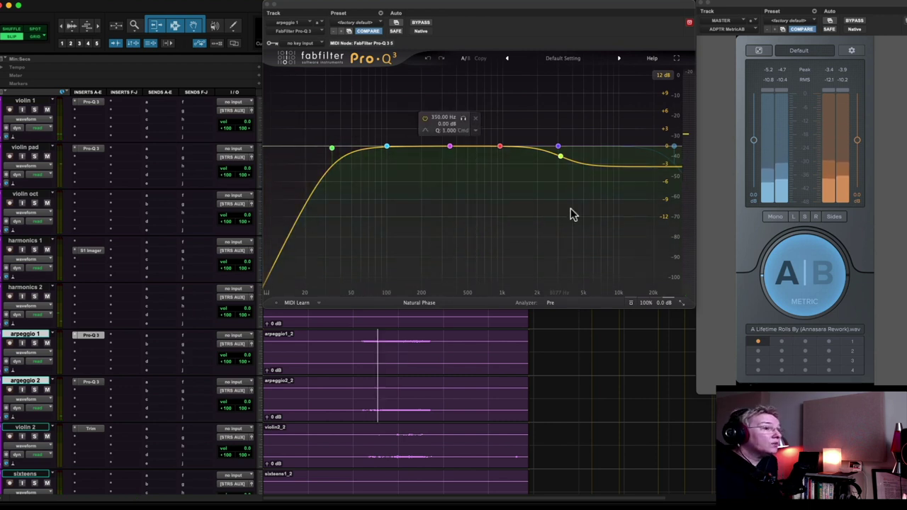
key(super+w)
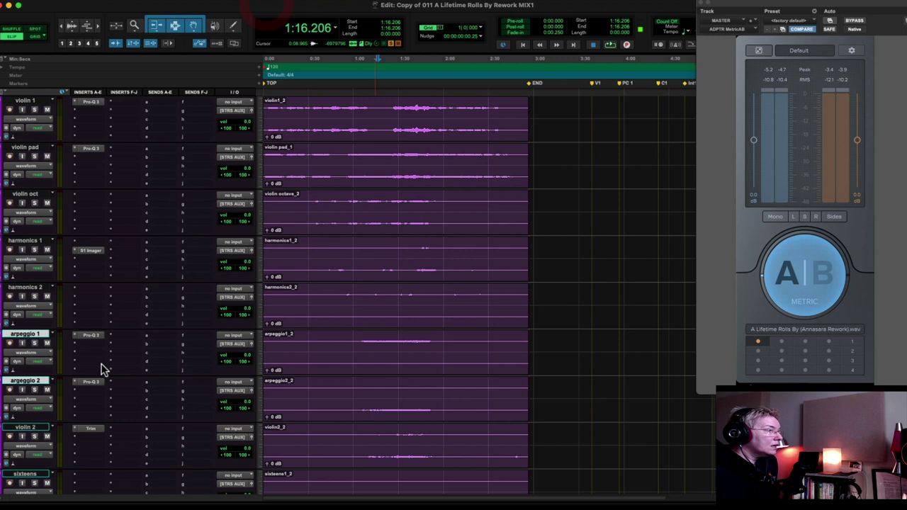
Open the S1 Imager on harmonics 1, compare it bypassed and active on the soloed track from about 1:44, and unsolo the track.
click(90, 251)
click(34, 250)
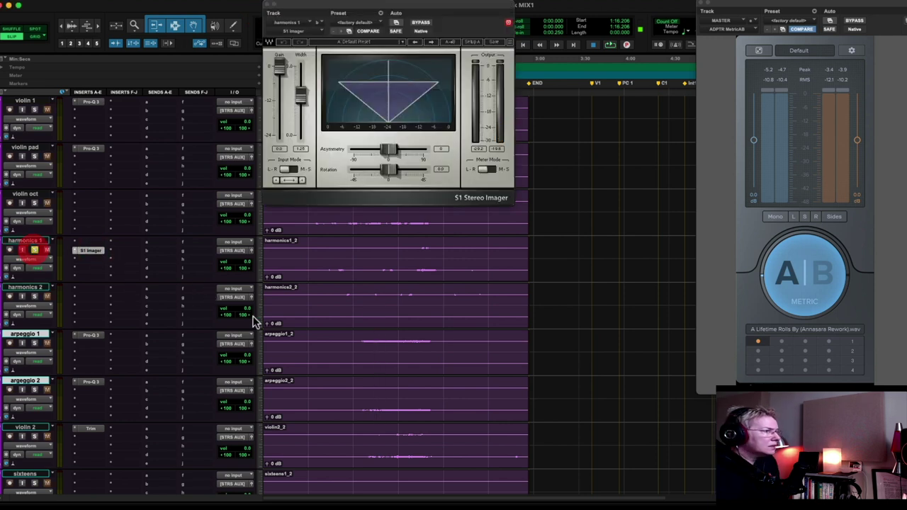
click(420, 255)
key(space)
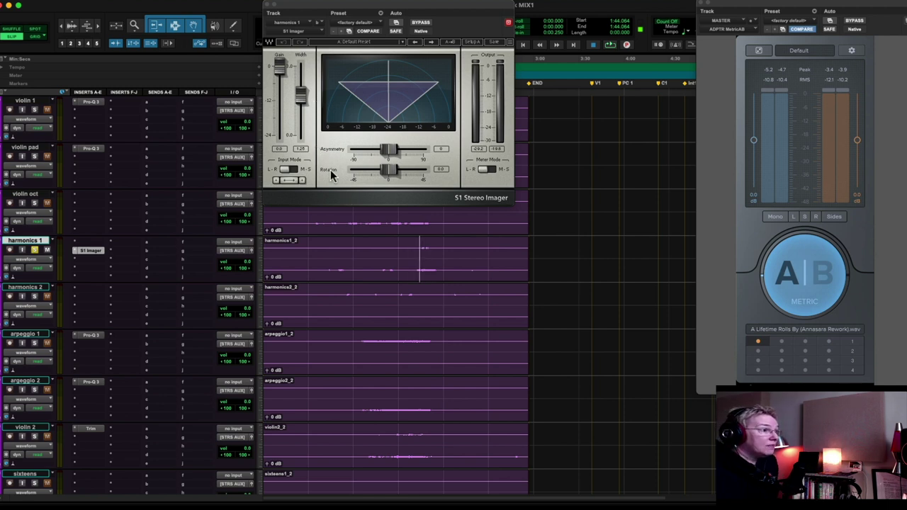
click(421, 23)
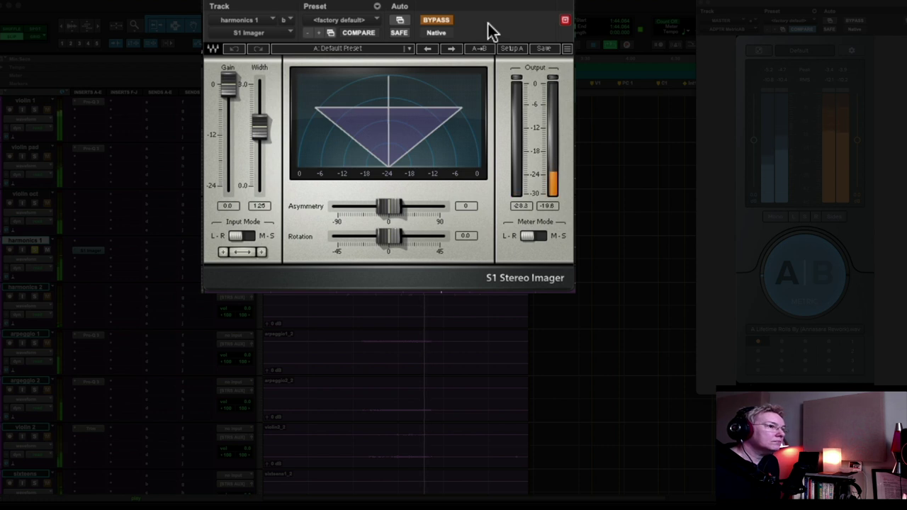
click(439, 21)
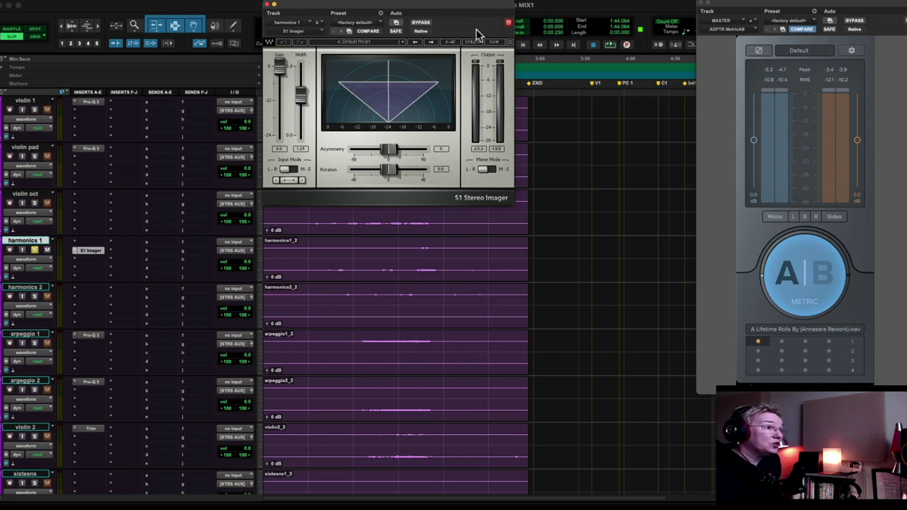
click(35, 249)
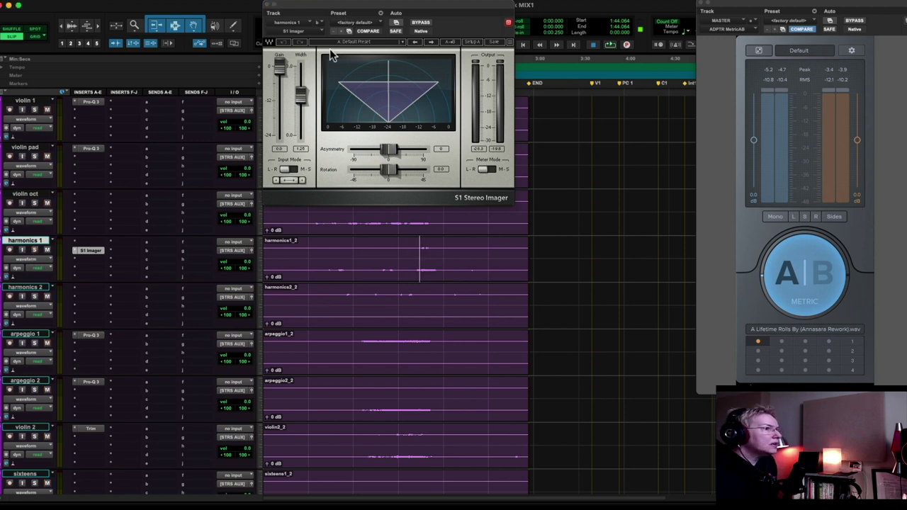
Compare the harmonics 1 S1 Imager bypassed and active in the full mix from about 1:42, stop with it active, and close it.
scroll(95, 402, down, 5)
scroll(183, 286, up, 3)
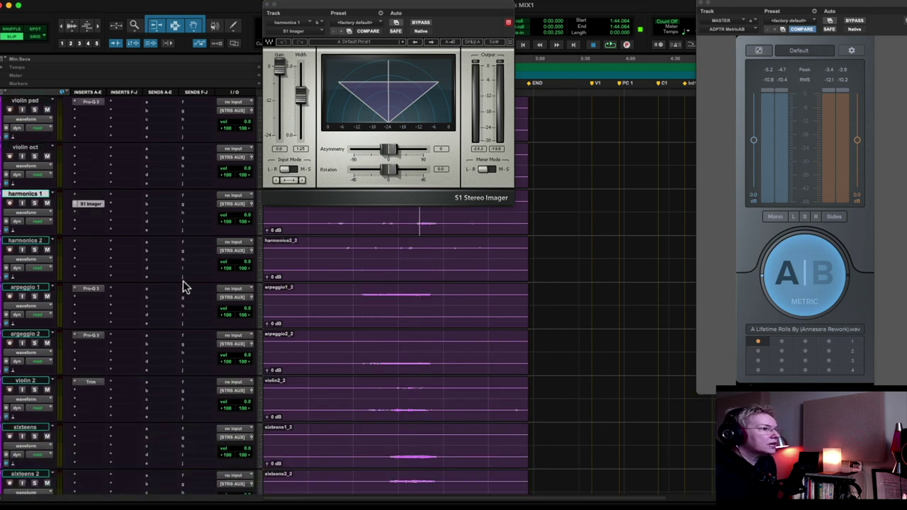
scroll(183, 287, up, 3)
click(418, 330)
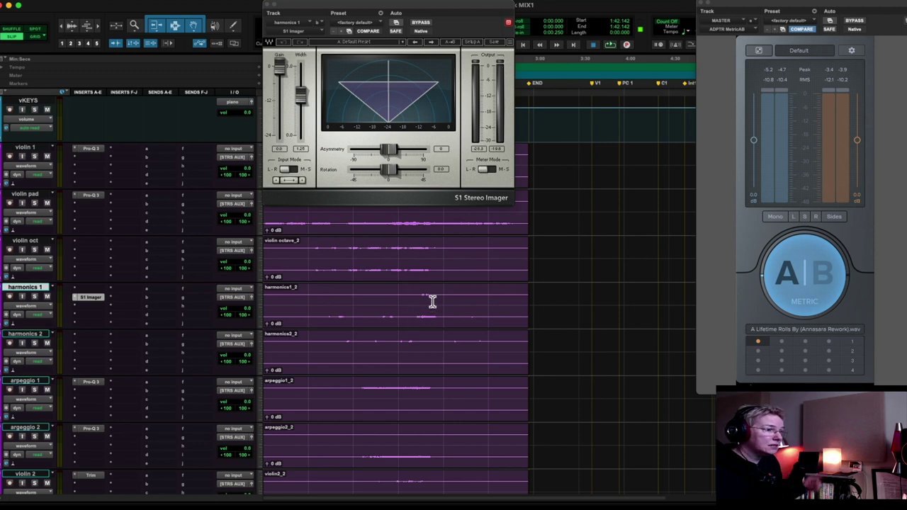
click(421, 22)
key(space)
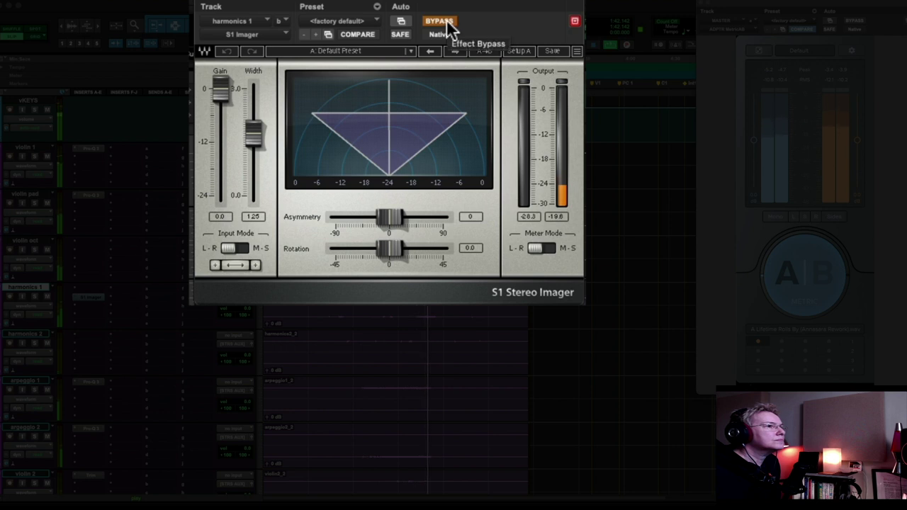
click(446, 19)
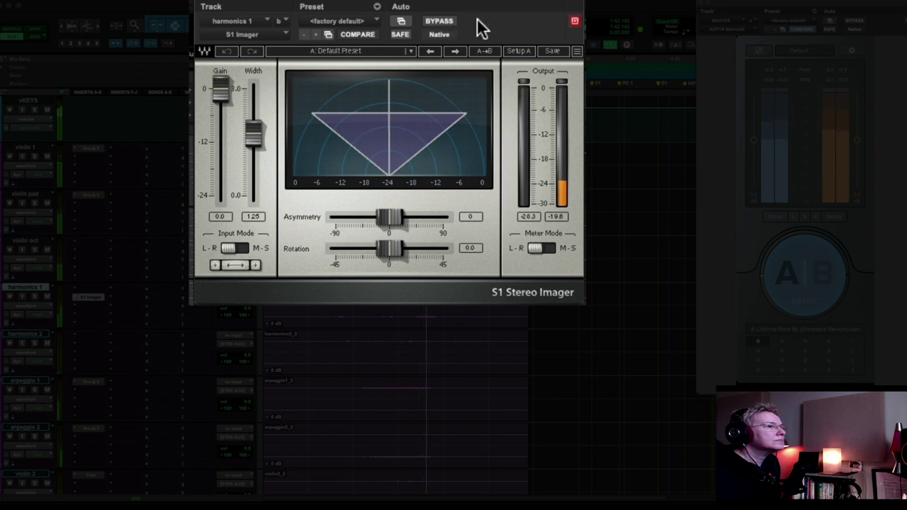
click(446, 22)
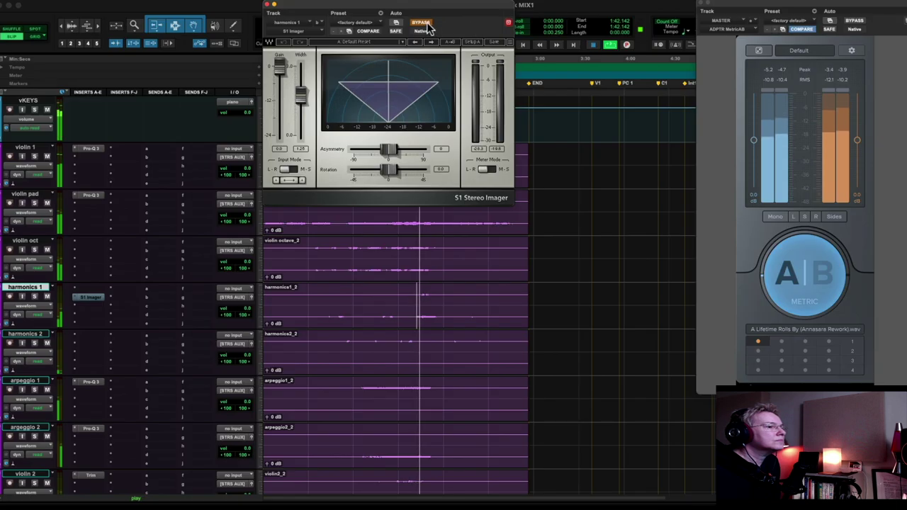
click(428, 25)
click(430, 26)
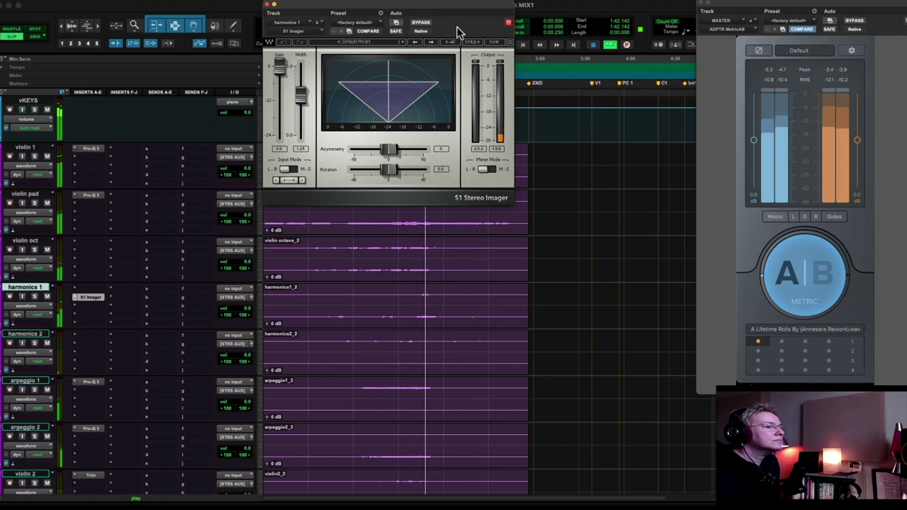
key(space)
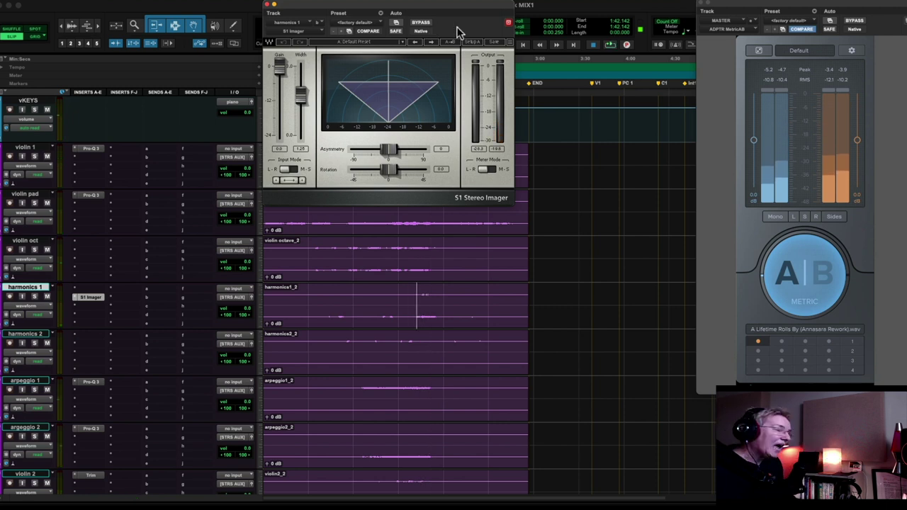
click(267, 7)
Open the violin 1 Pro-Q 3 with its window below the track, and play violin 1 soloed from about 1:26.
click(90, 196)
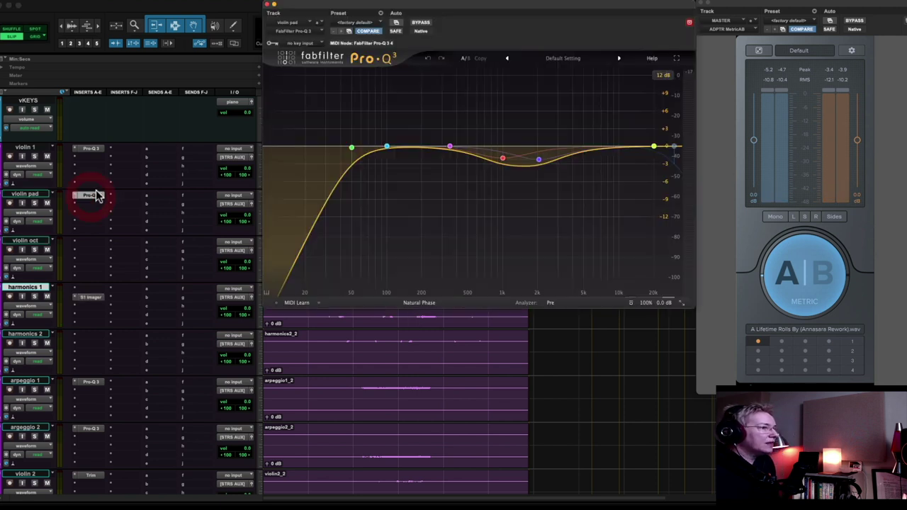
click(91, 151)
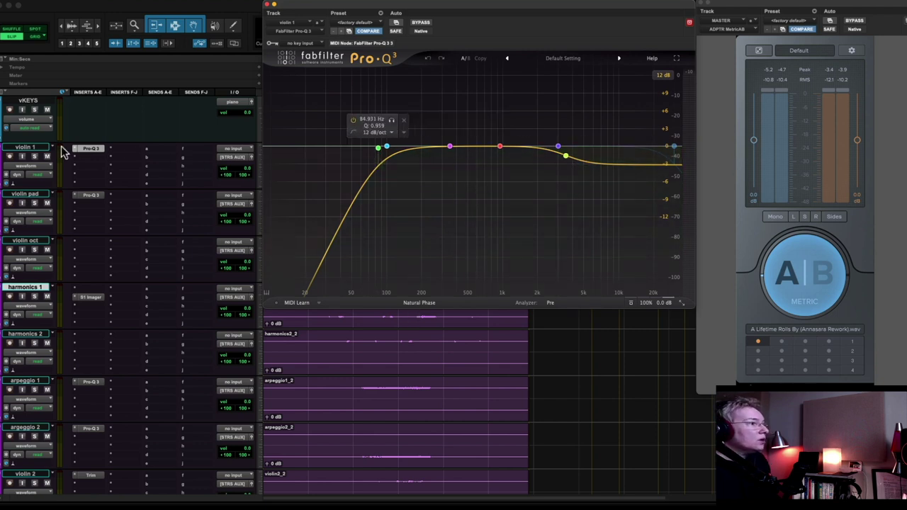
click(40, 148)
drag(397, 4, 411, 199)
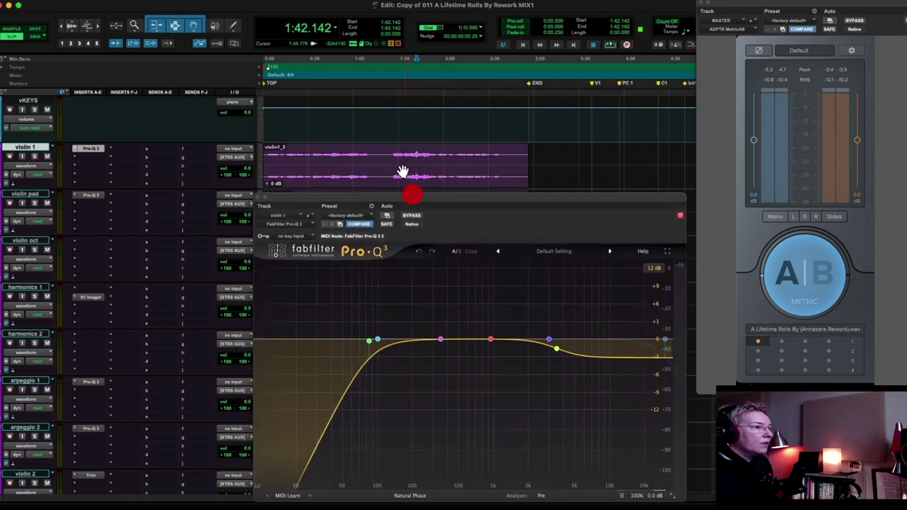
click(393, 154)
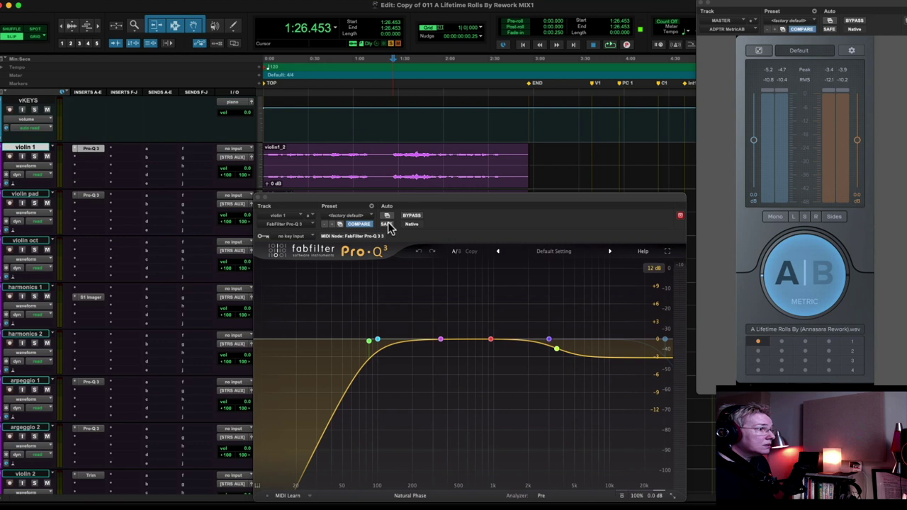
click(34, 155)
key(space)
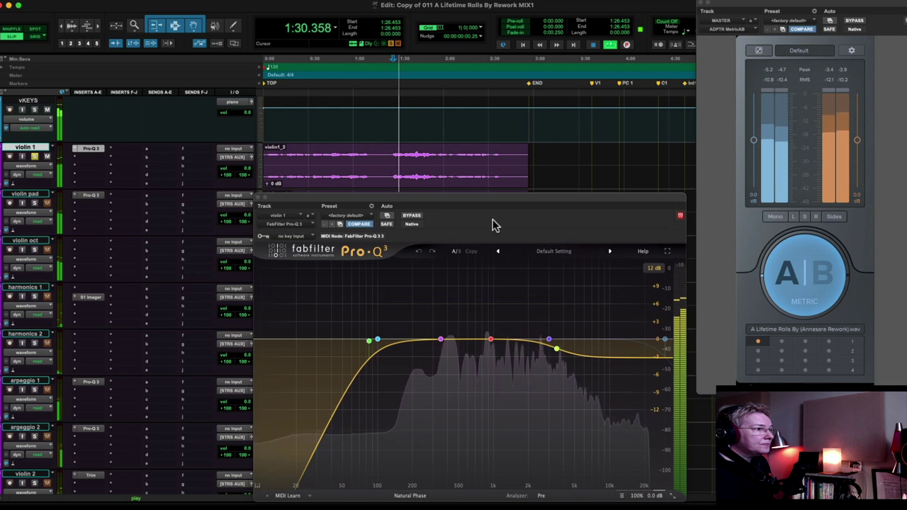
Compare the violin 1 Pro-Q 3 bypassed and active on the soloed track, and stop playback with it active.
click(413, 215)
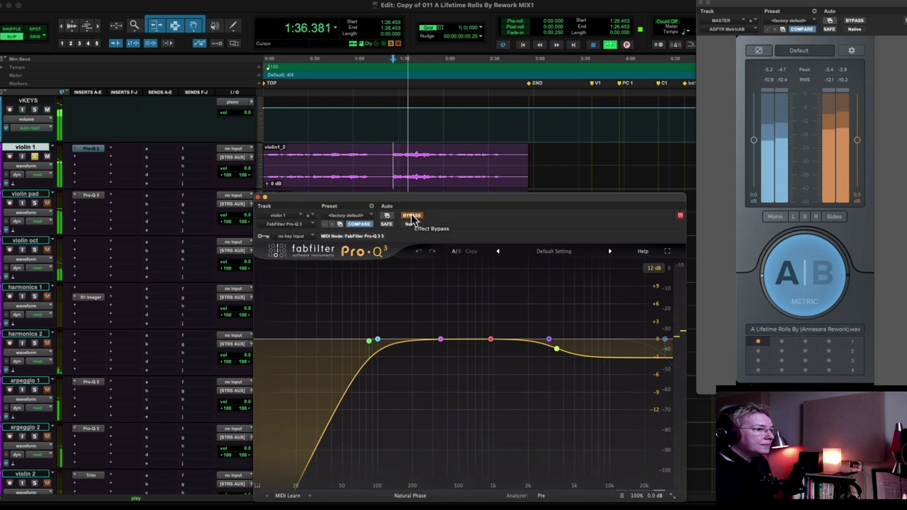
click(412, 216)
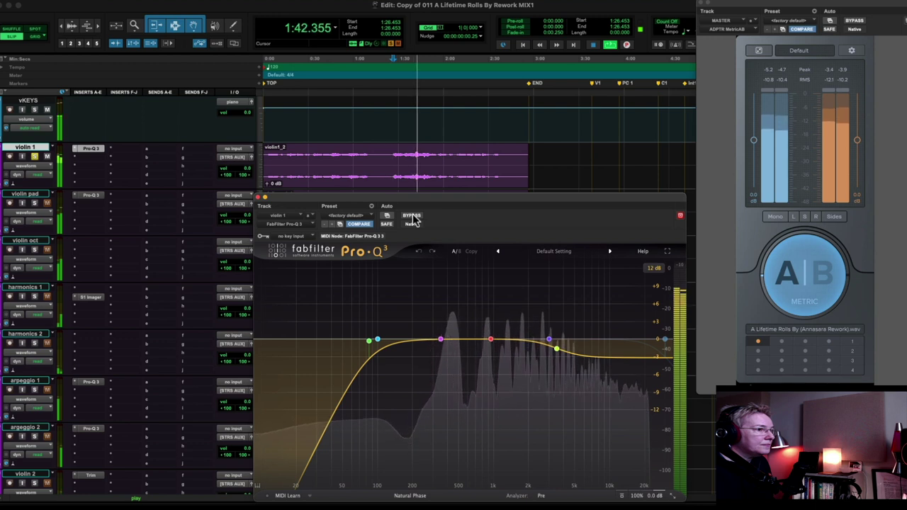
click(413, 216)
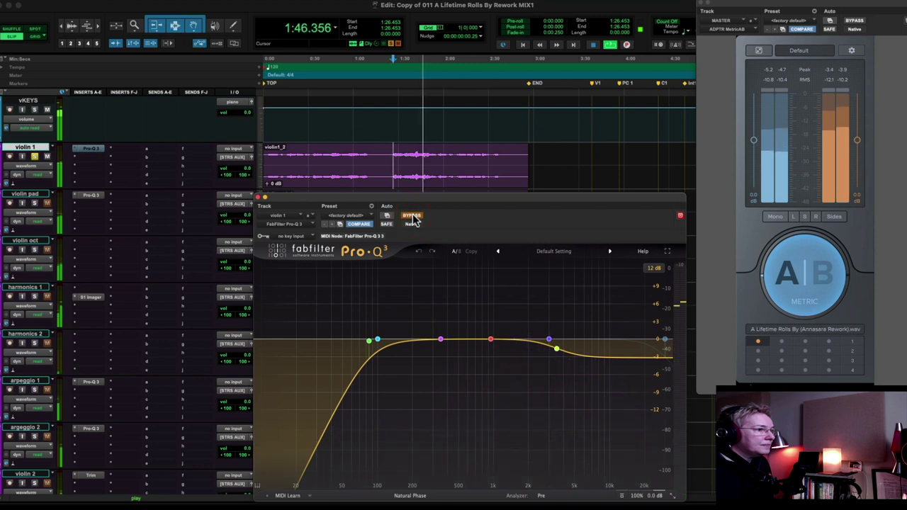
click(413, 216)
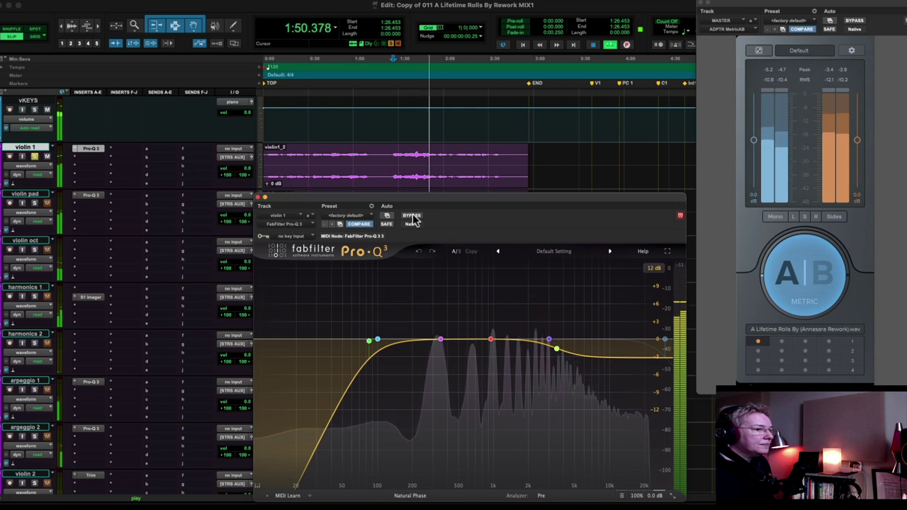
key(space)
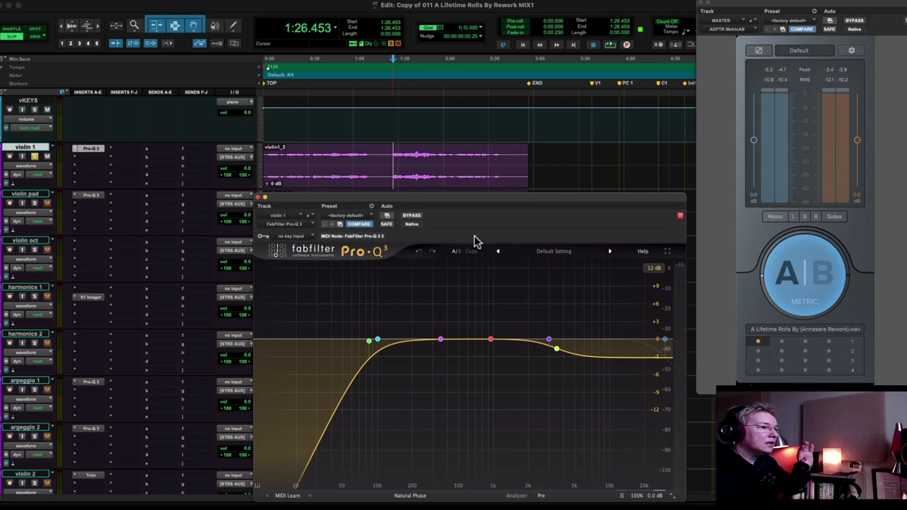
Switch the solo from violin 1 to violin pad, and play it from about 1:23 with its Pro-Q 3 open and bypassed.
click(34, 203)
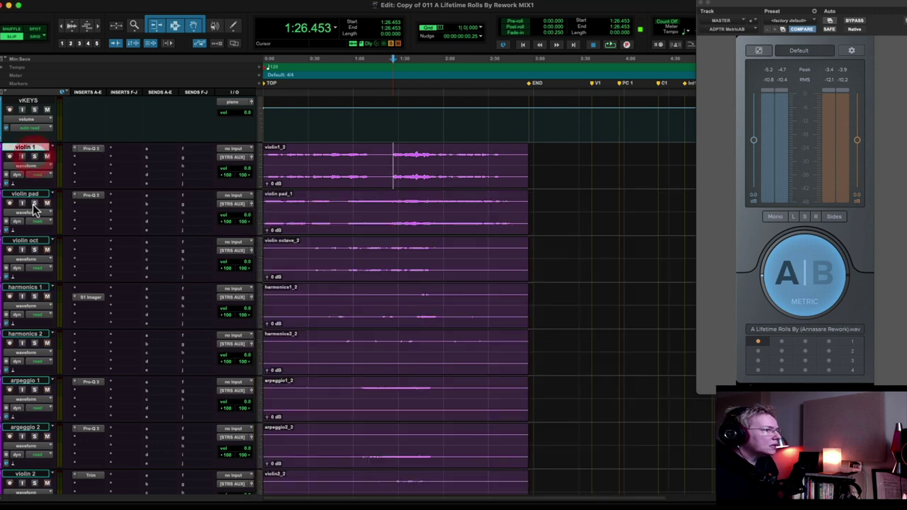
click(90, 196)
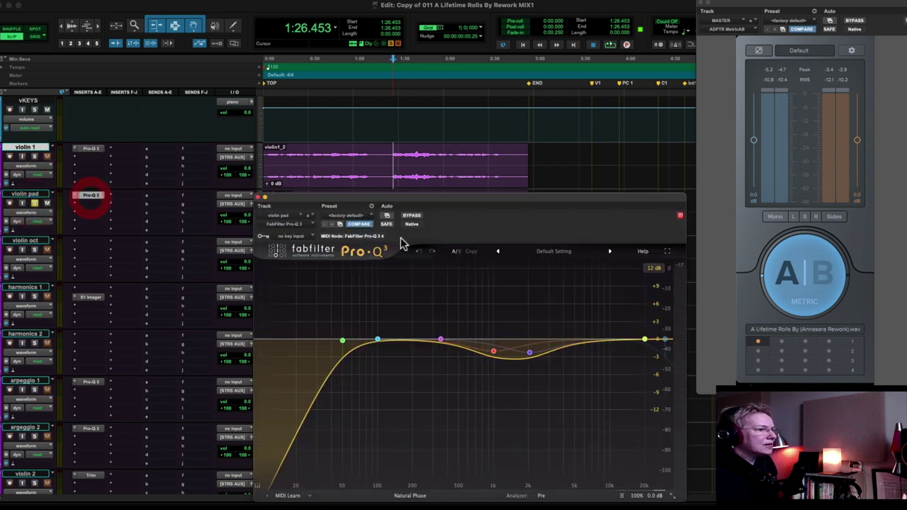
drag(498, 198, 496, 193)
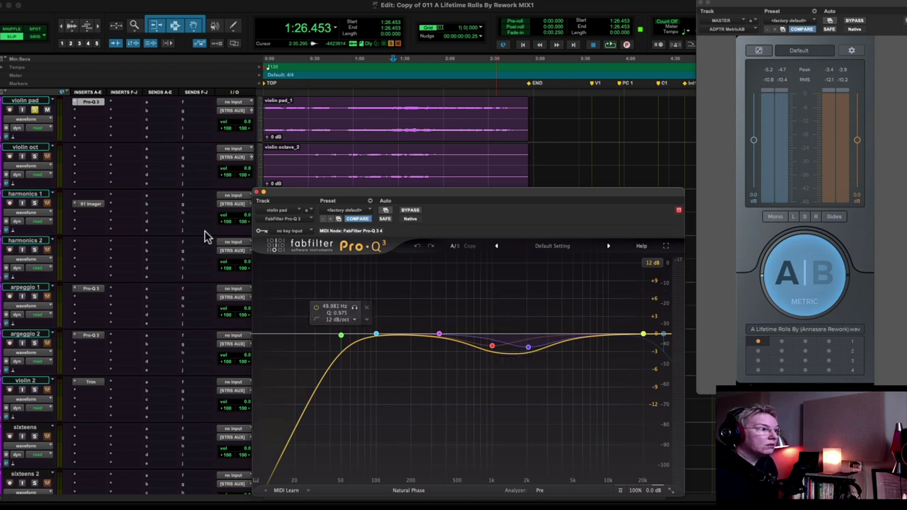
click(411, 211)
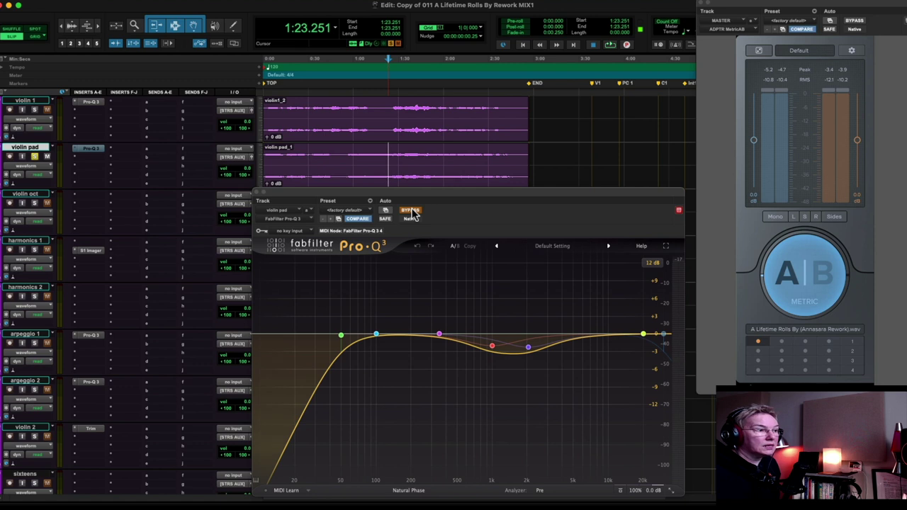
key(space)
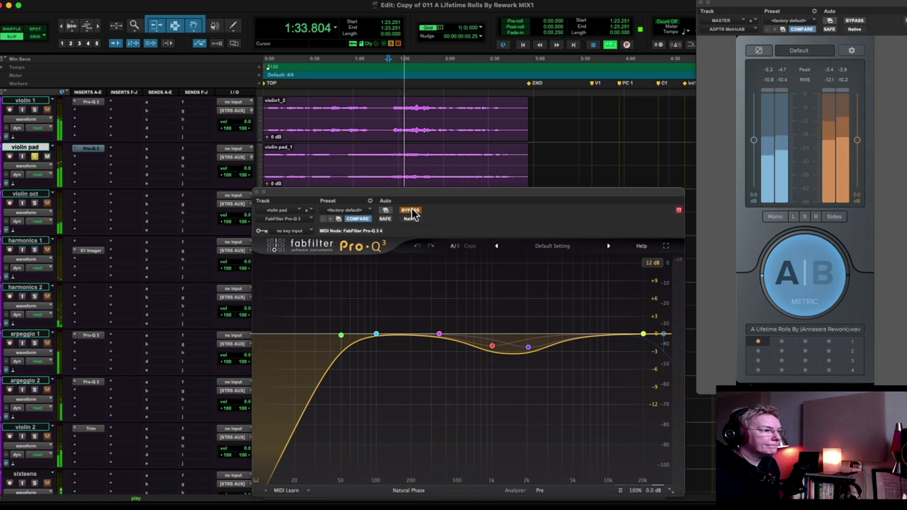
Compare the violin pad Pro-Q 3 active and bypassed during playback, and stop with it active.
click(411, 210)
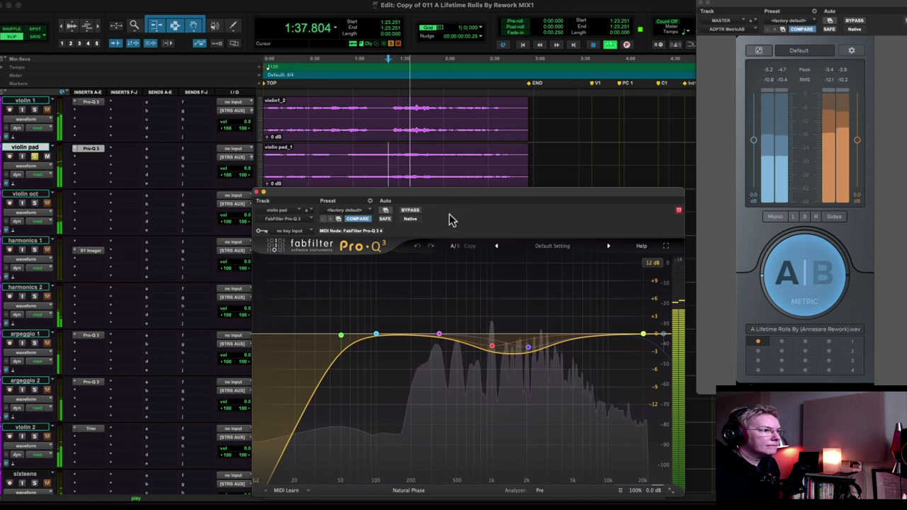
click(411, 210)
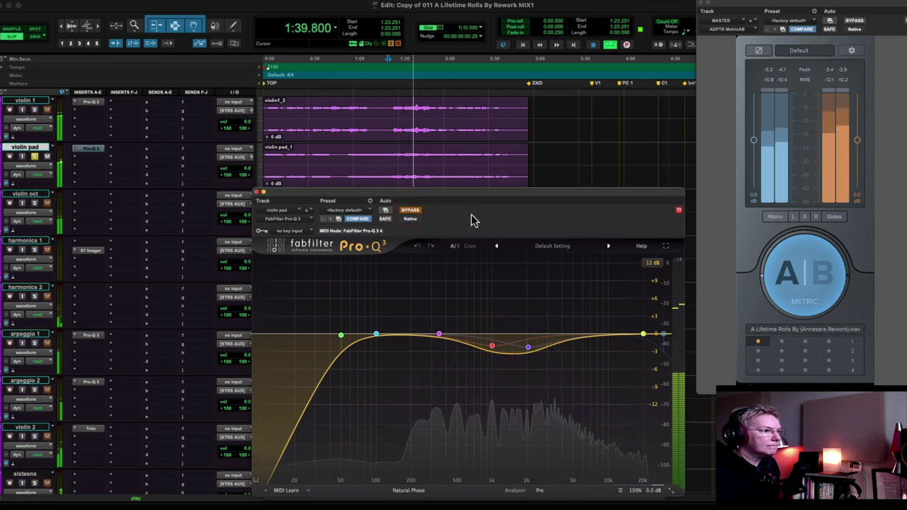
click(415, 211)
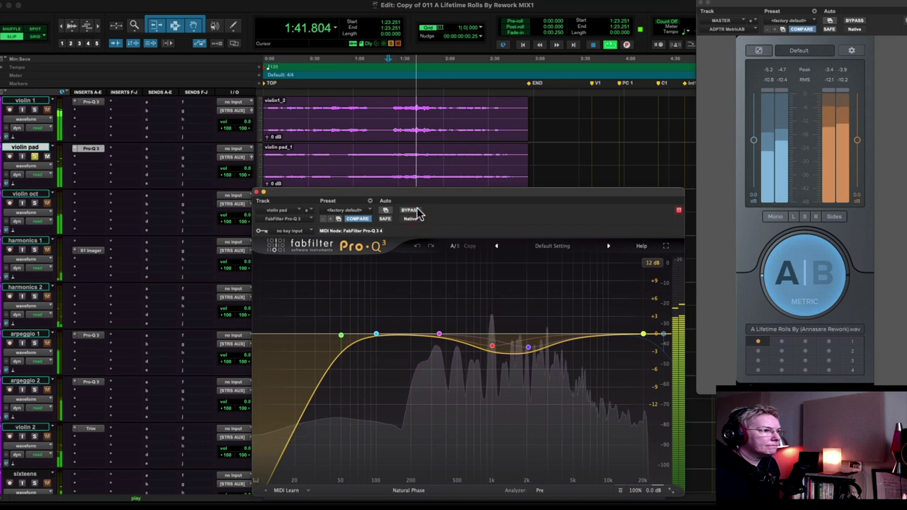
click(416, 211)
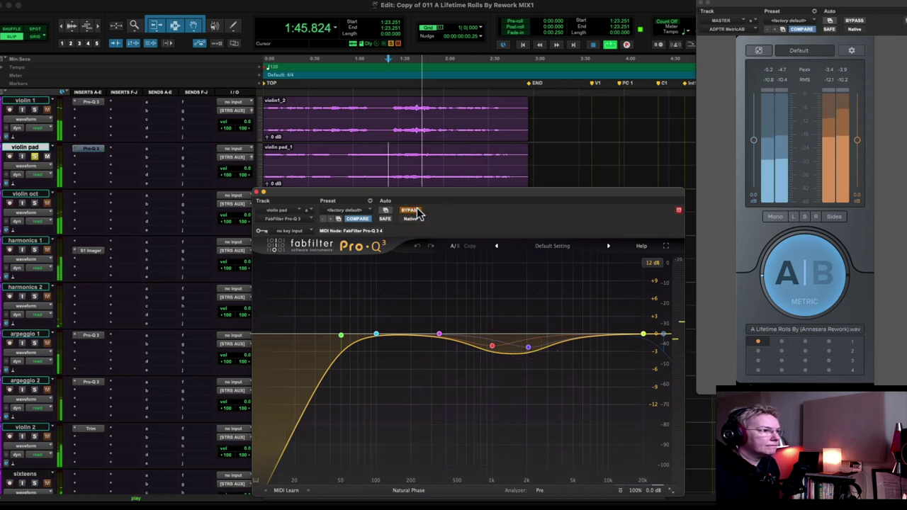
click(416, 211)
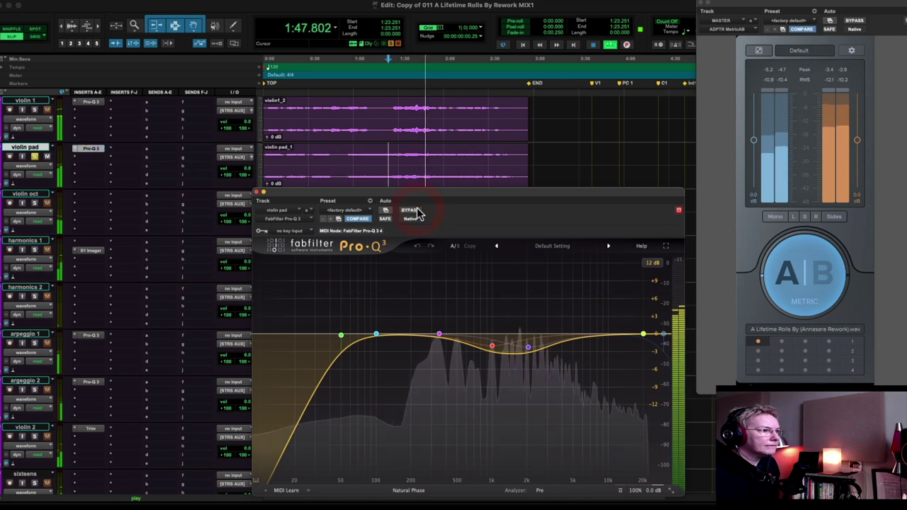
key(space)
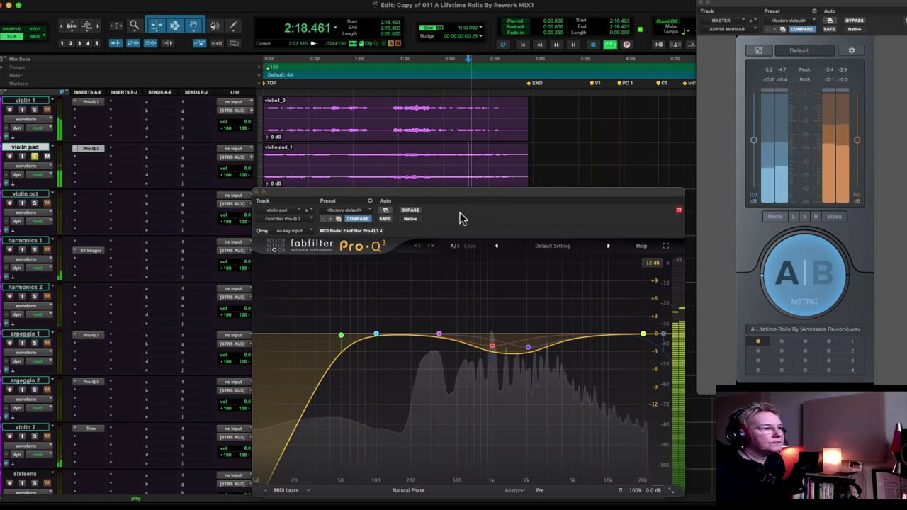
Compare the violin pad Pro-Q 3 bypassed and active in the passage from about 2:16, and stop with it active.
click(412, 212)
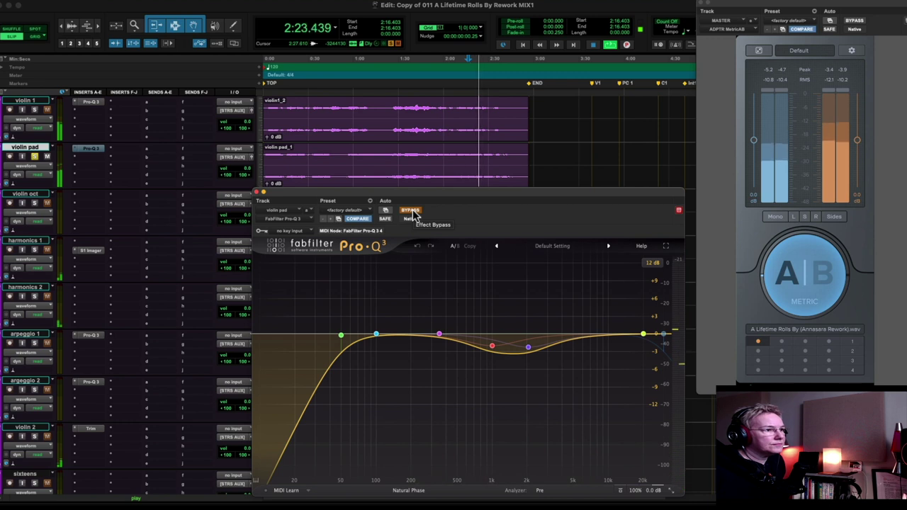
click(412, 212)
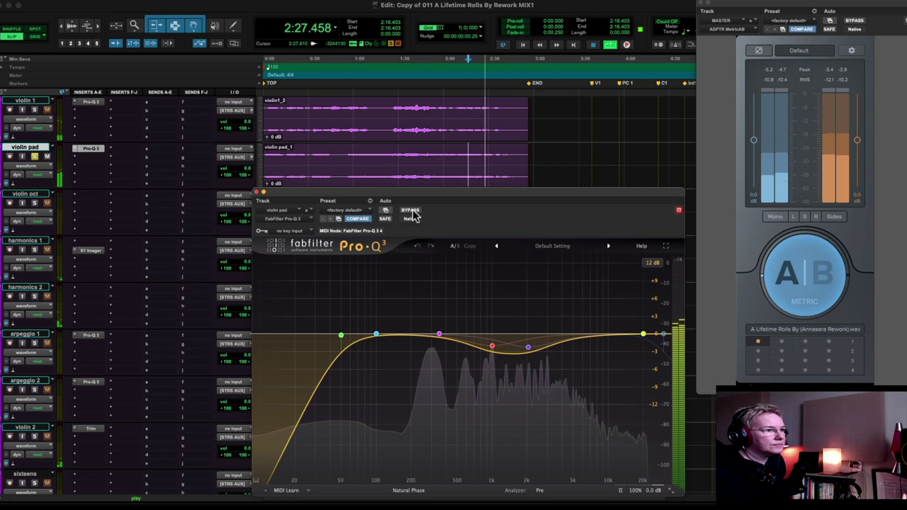
click(412, 212)
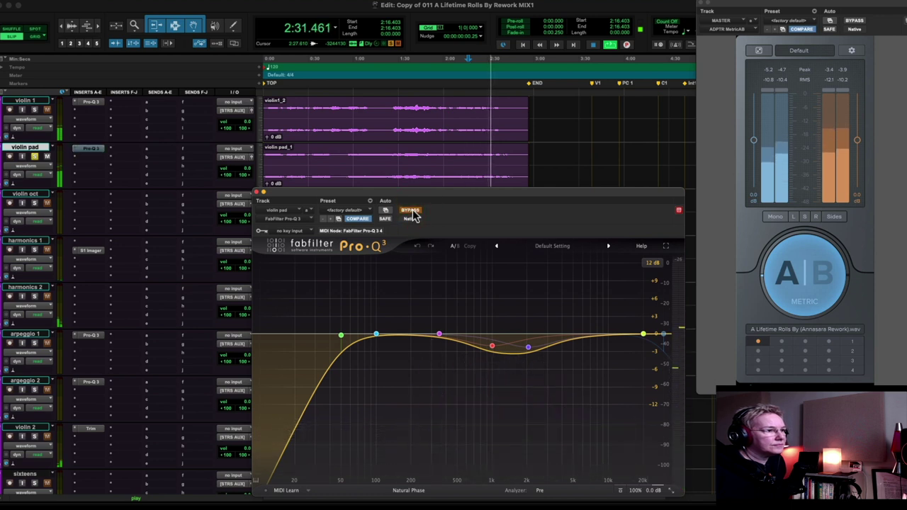
click(412, 211)
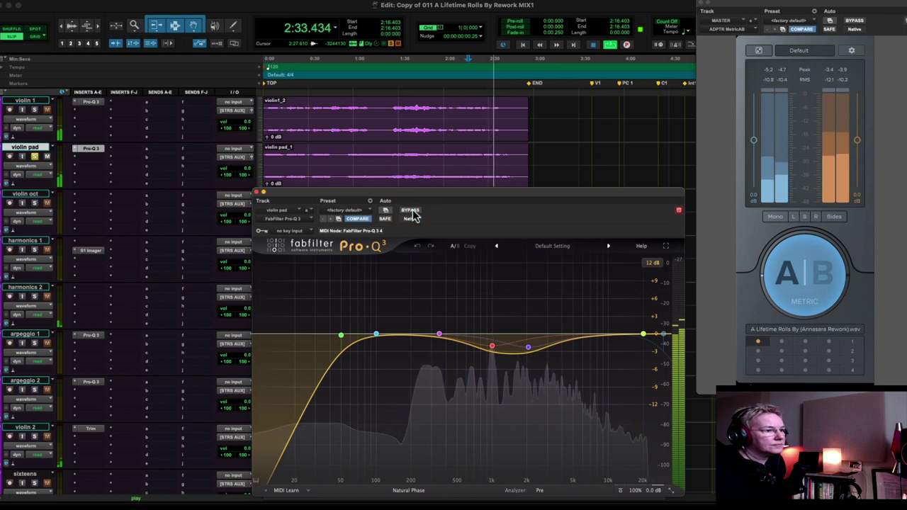
key(space)
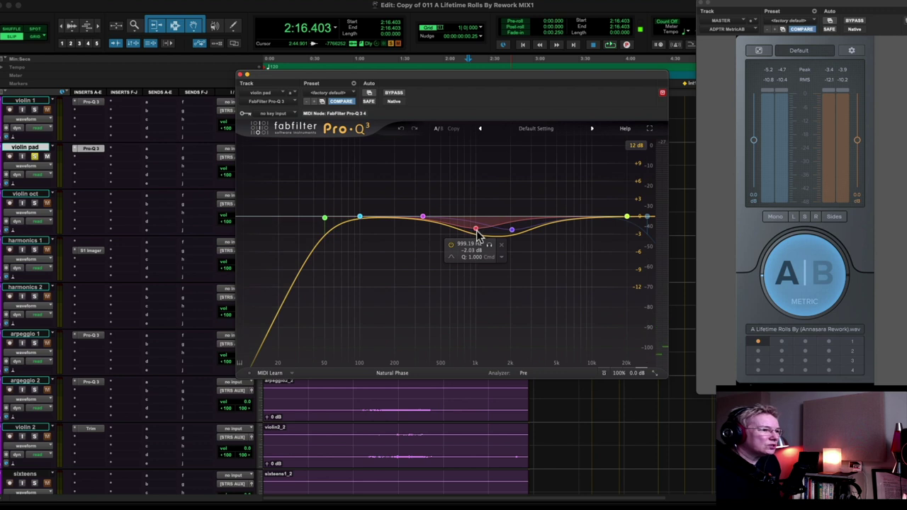
Audition the violin pad Pro-Q 3 band near 1 kHz on its own from about 2:16, and stop playback.
click(489, 246)
key(space)
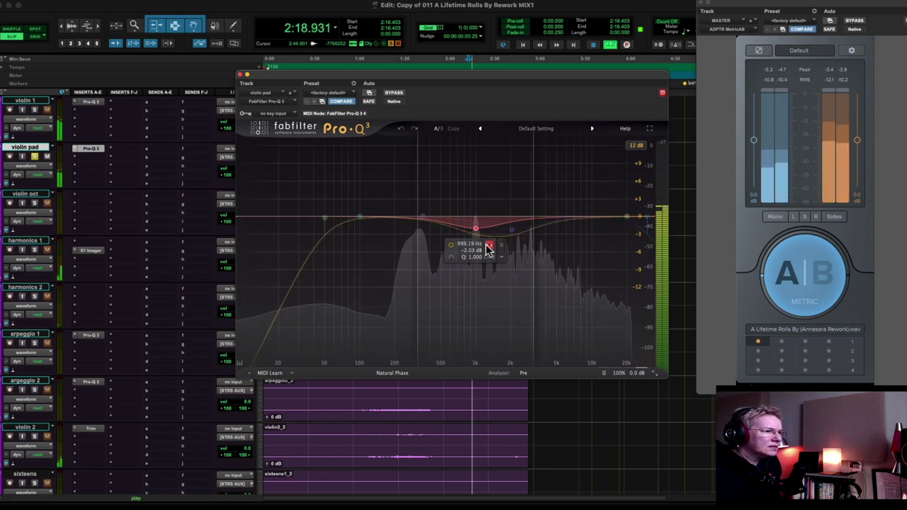
click(488, 246)
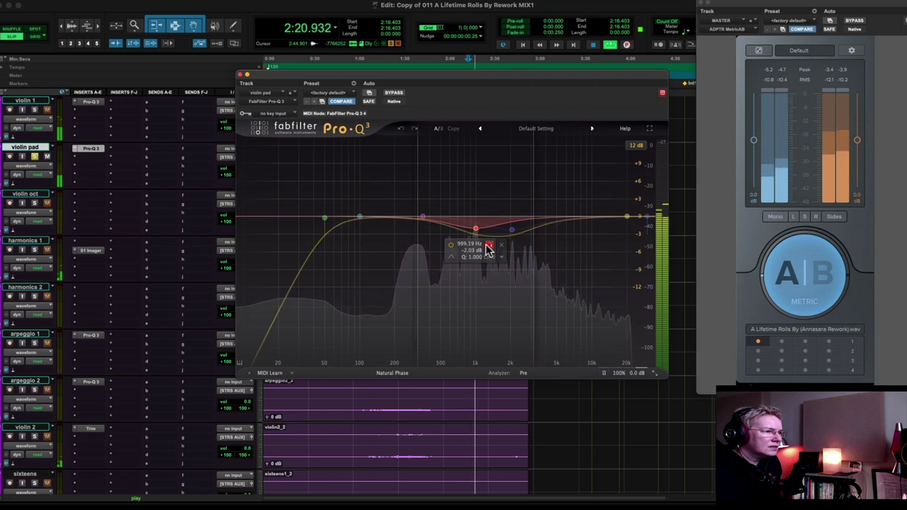
key(space)
Audition the violin pad Pro-Q 3 band near 2 kHz on its own from about 2:16, and close the plug-in after stopping.
click(511, 230)
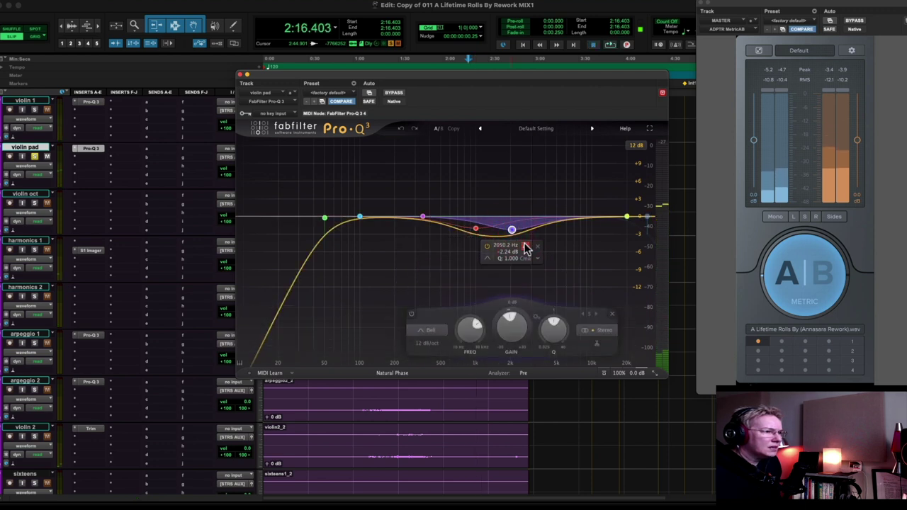
click(525, 246)
key(space)
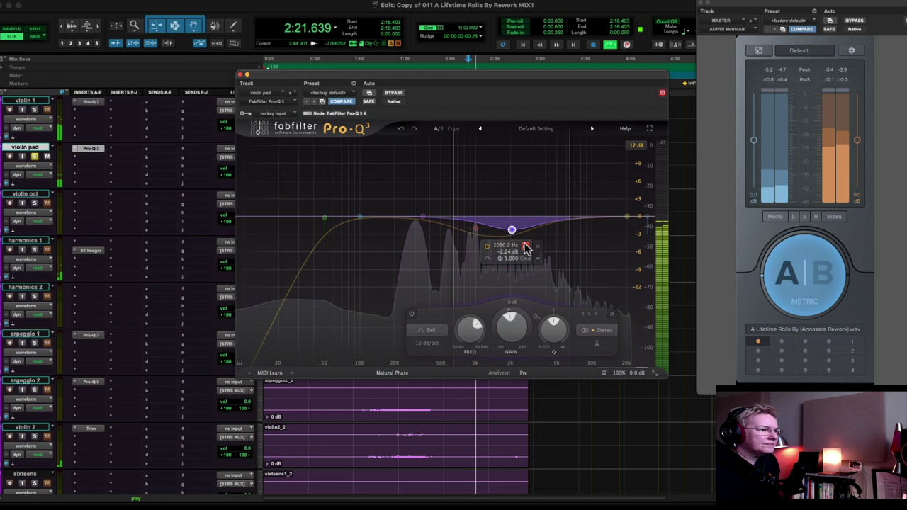
click(526, 247)
key(space)
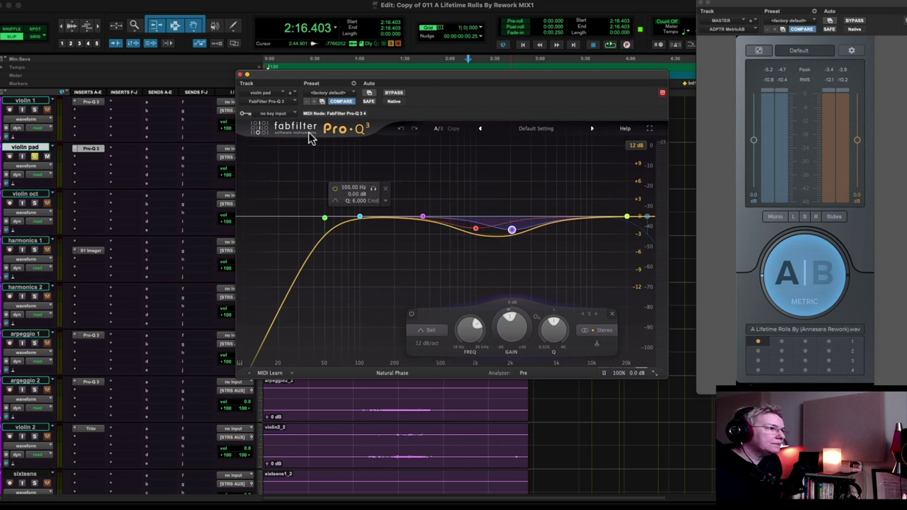
click(241, 74)
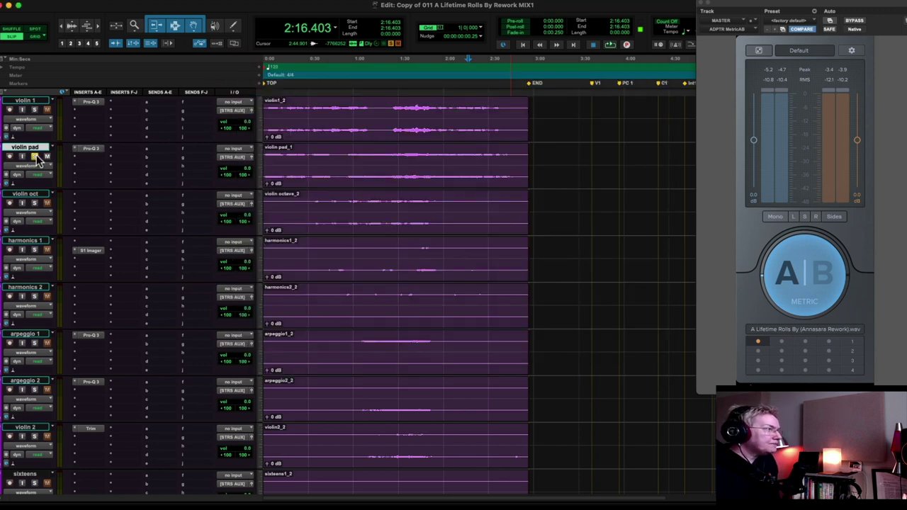
Unsolo violin pad and open the NUGEN Stereoizer on the piano right riff group, placing its window below that track.
scroll(39, 160, up, 5)
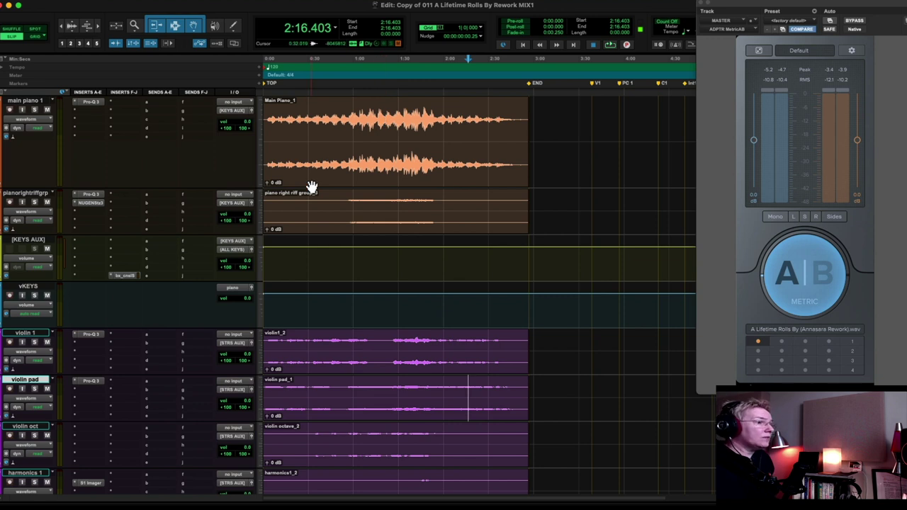
click(90, 204)
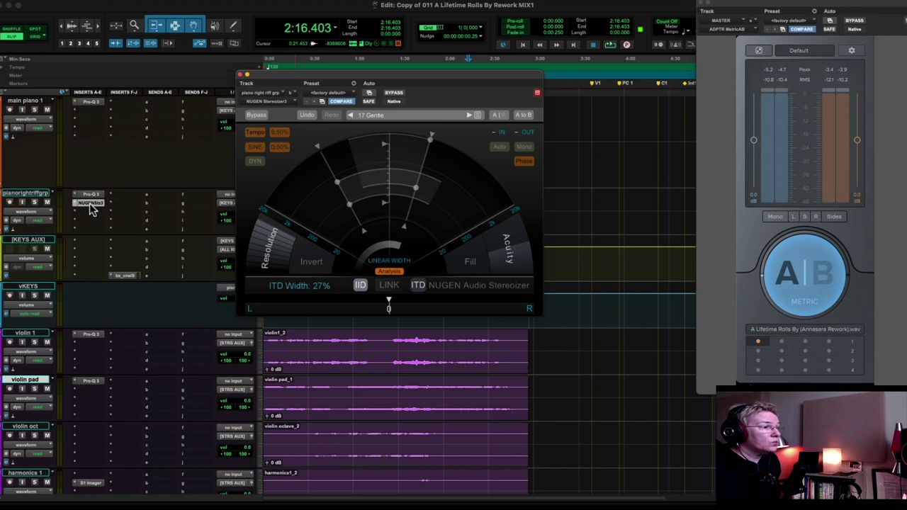
drag(473, 78, 500, 236)
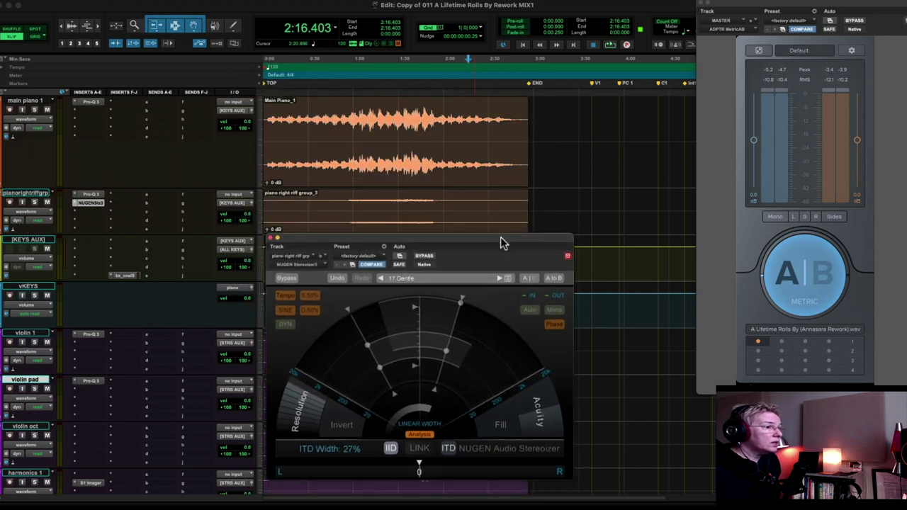
Solo the piano right riff group, compare its Stereoizer bypassed and active from about 0:58, and close the plug-in after stopping playback.
click(351, 204)
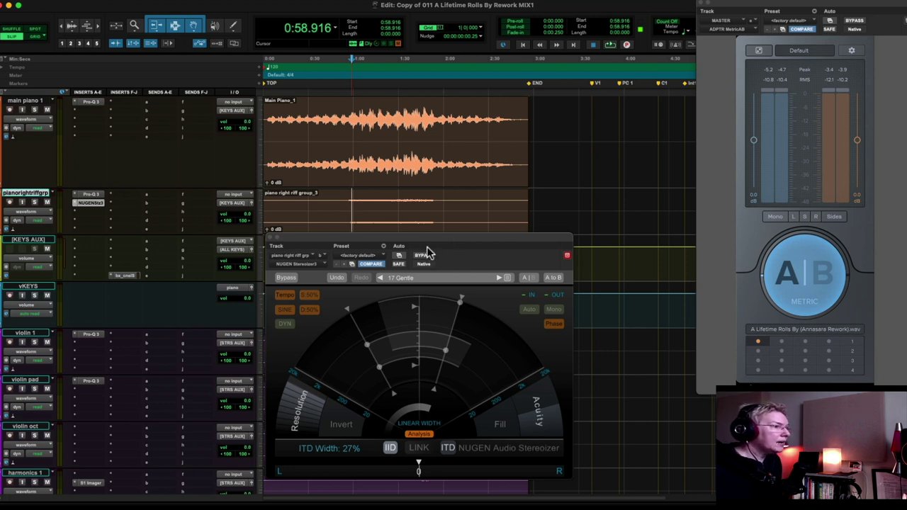
key(shift+s)
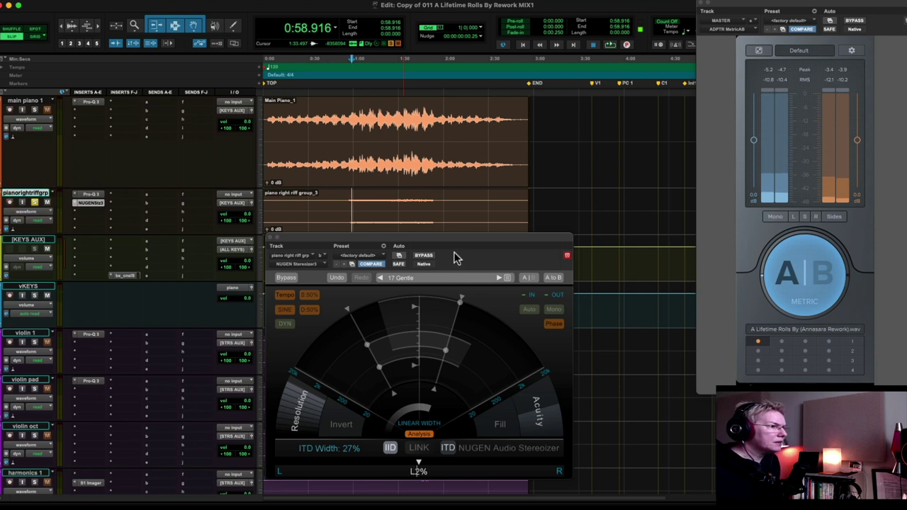
key(space)
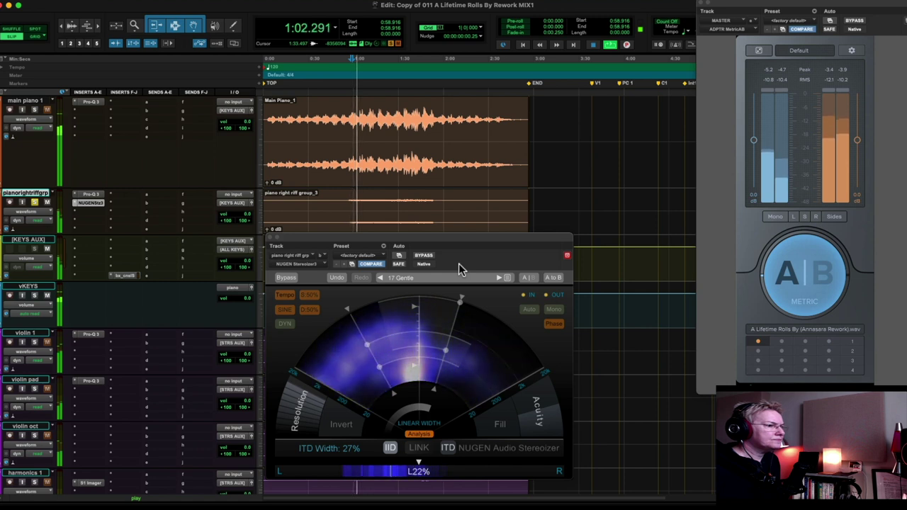
click(423, 255)
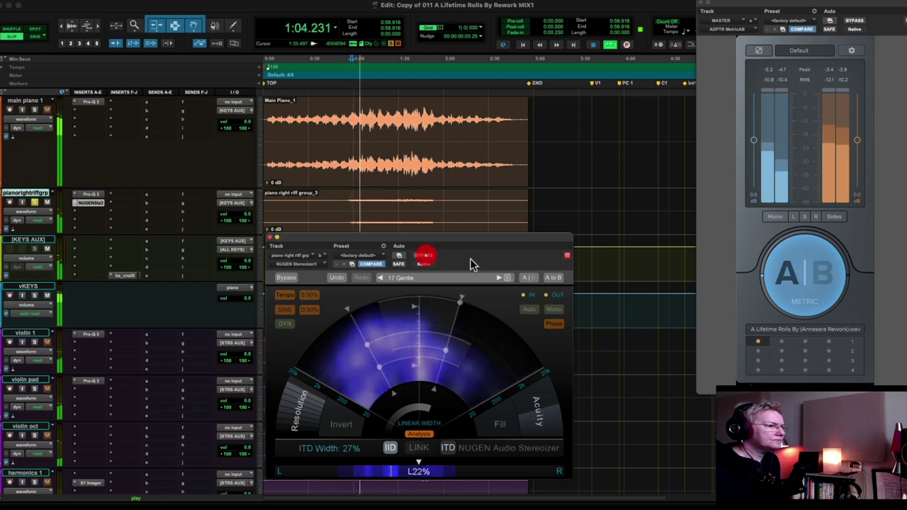
click(425, 256)
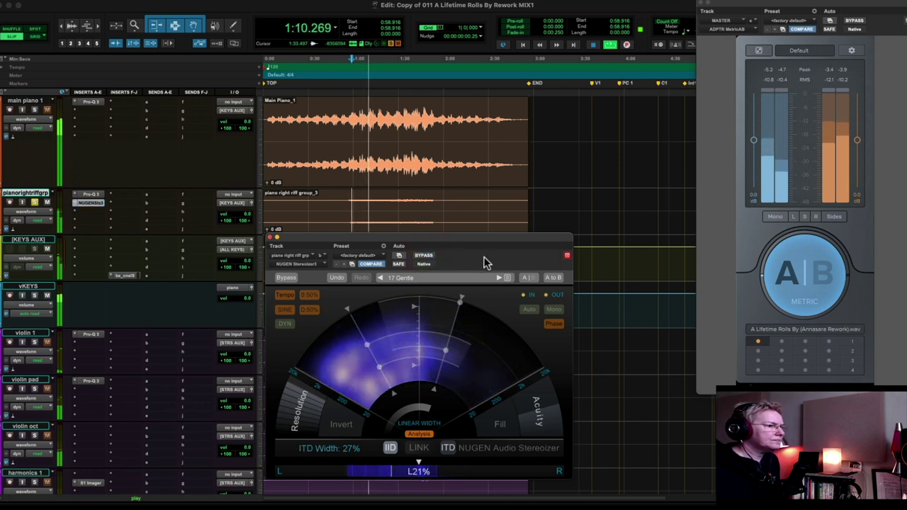
key(space)
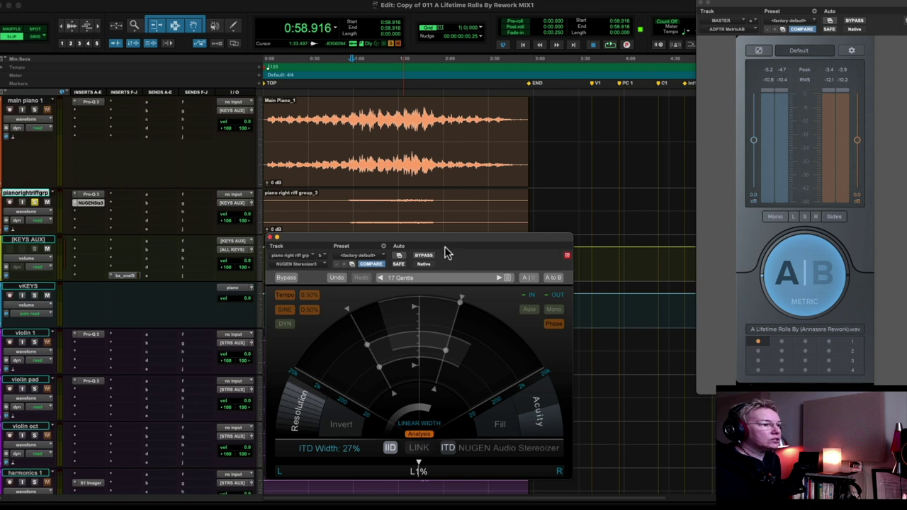
click(270, 237)
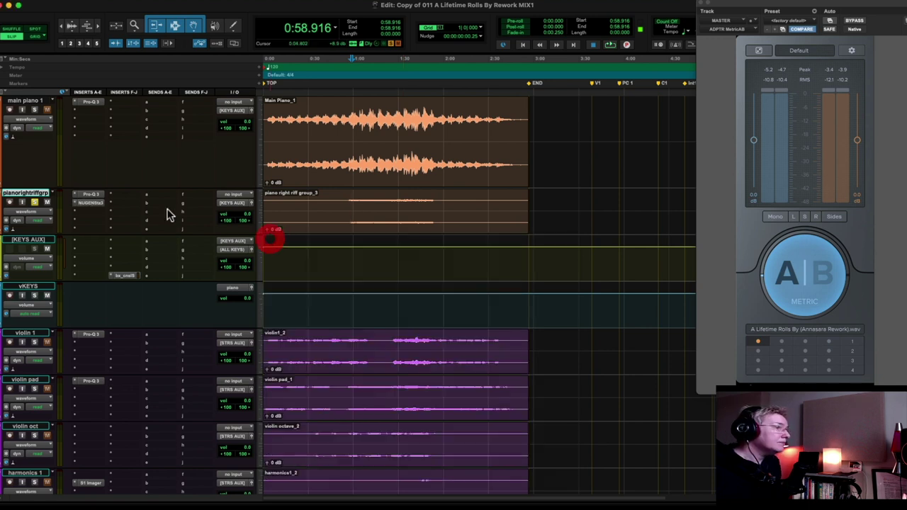
Inspect the high-frequency cut in the piano right riff group's Pro-Q 3, and the midrange cut in main piano 1's Pro-Q 3.
click(92, 196)
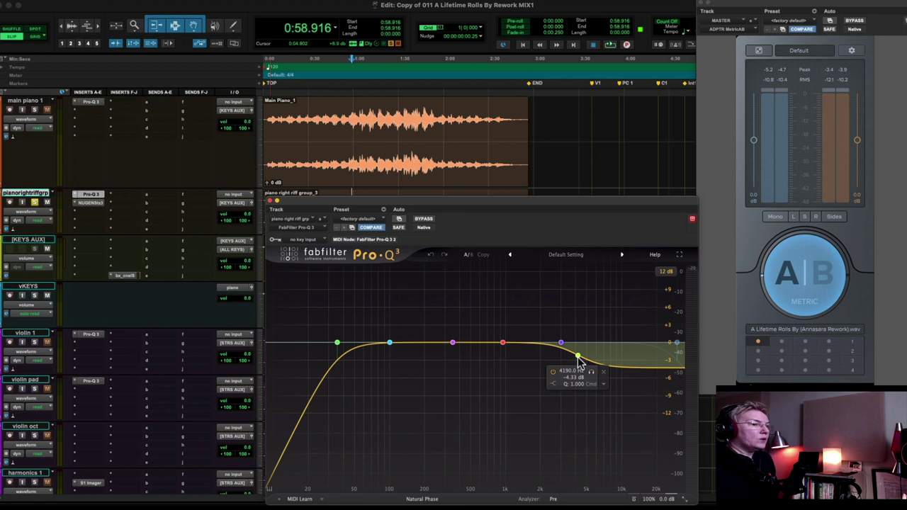
click(269, 202)
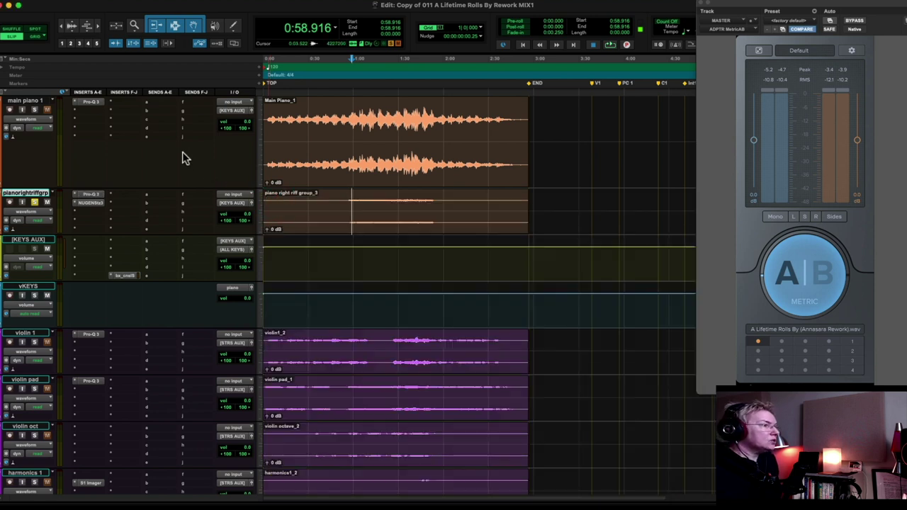
click(90, 102)
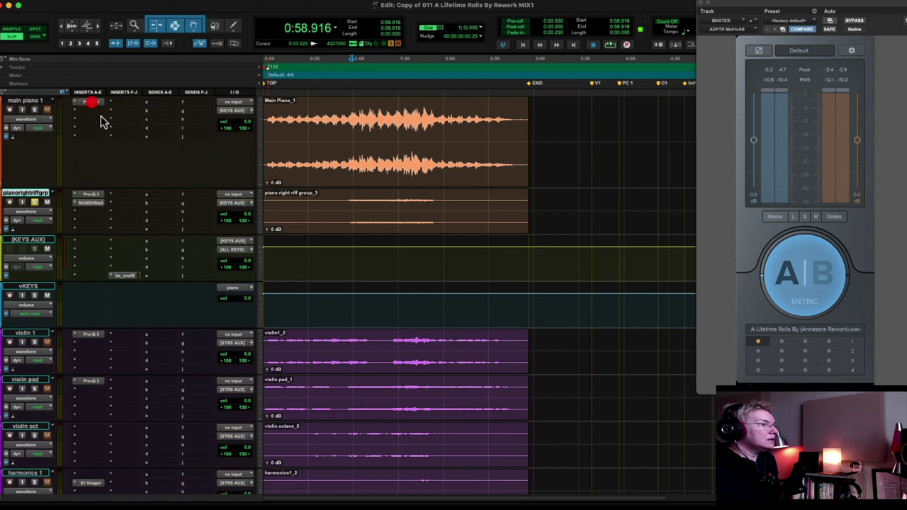
click(486, 356)
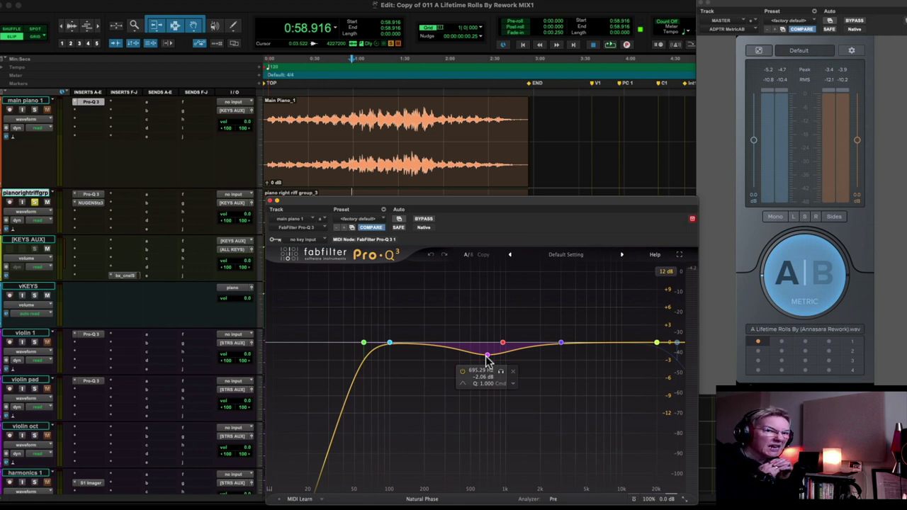
Solo main piano 1 and compare its Pro-Q 3 bypassed and active from about 1:16, leaving it active.
click(374, 106)
click(377, 110)
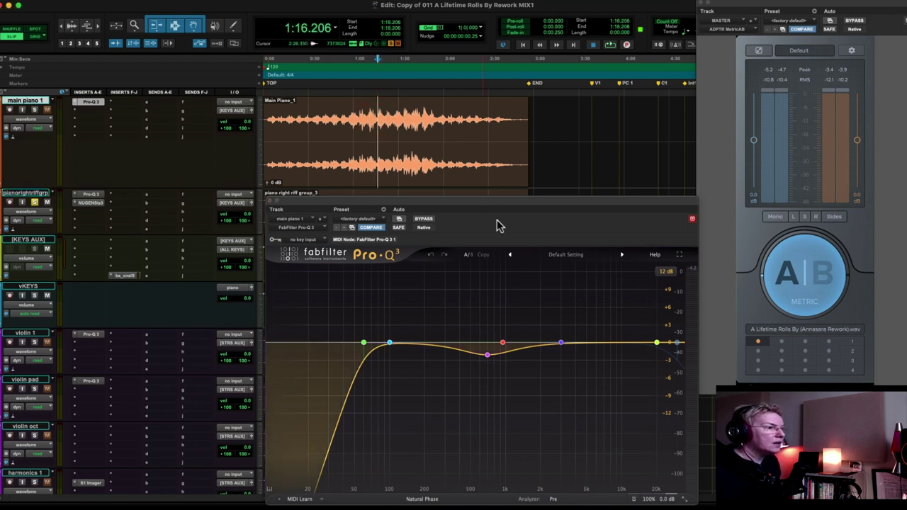
key(space)
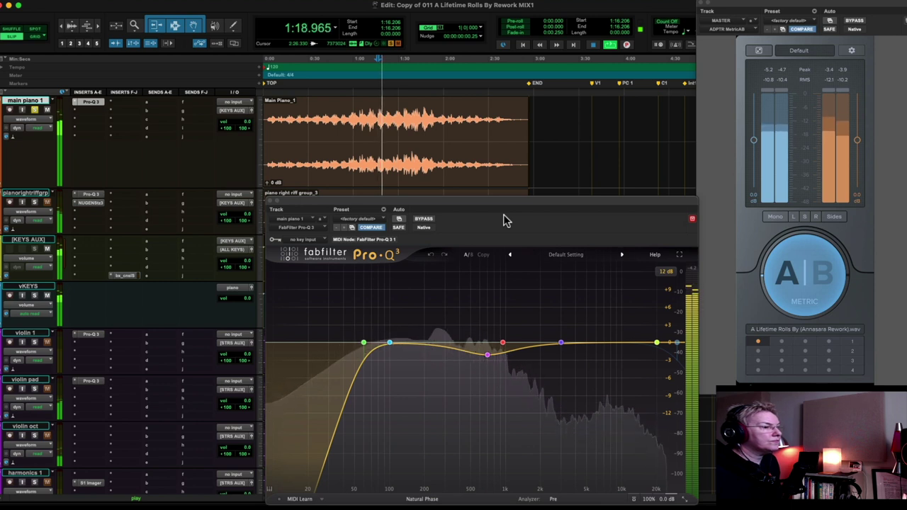
click(425, 218)
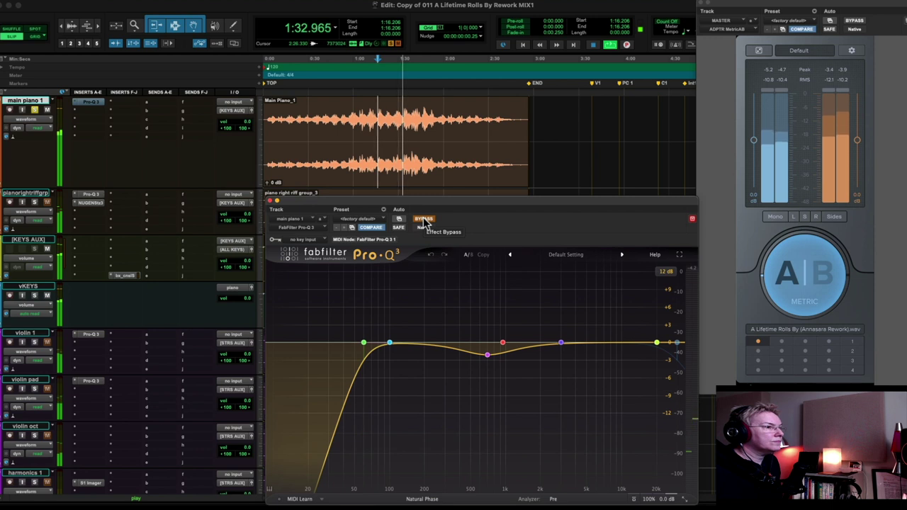
click(424, 221)
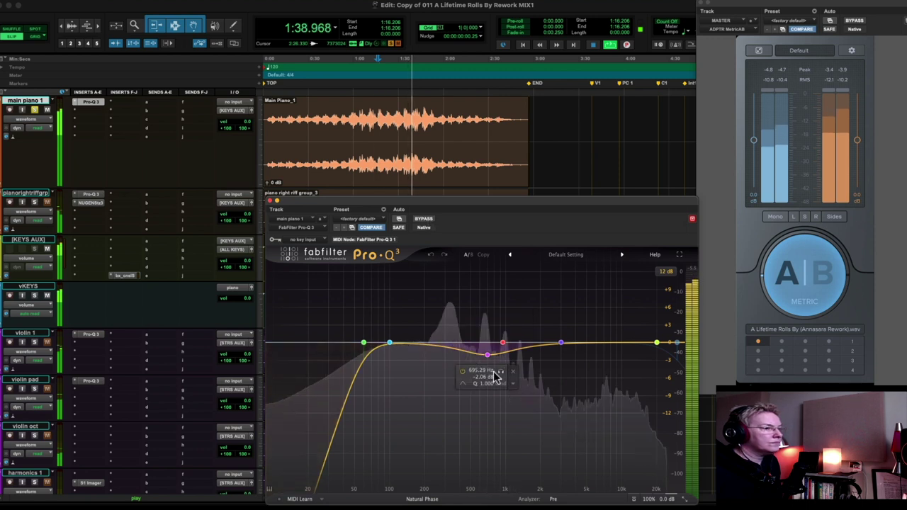
Audition the main piano Pro-Q 3 band near 695 Hz on its own, and stop playback.
click(501, 372)
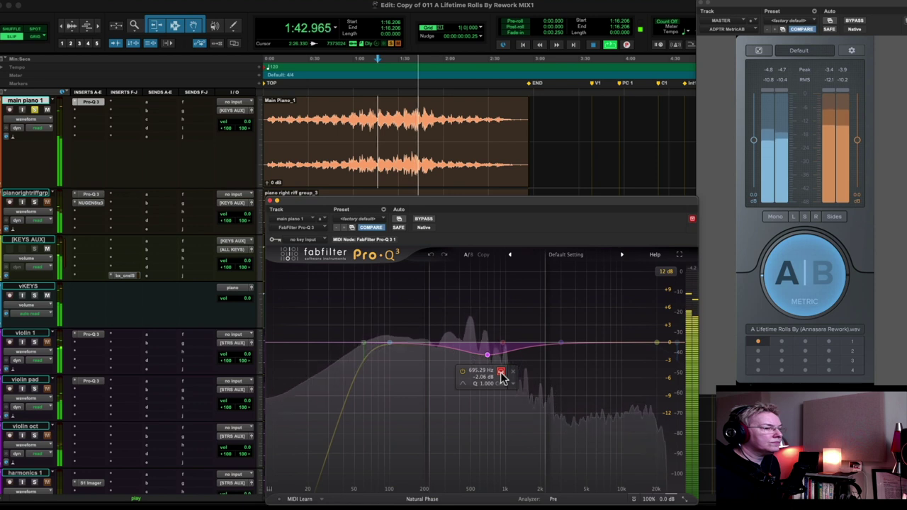
click(501, 372)
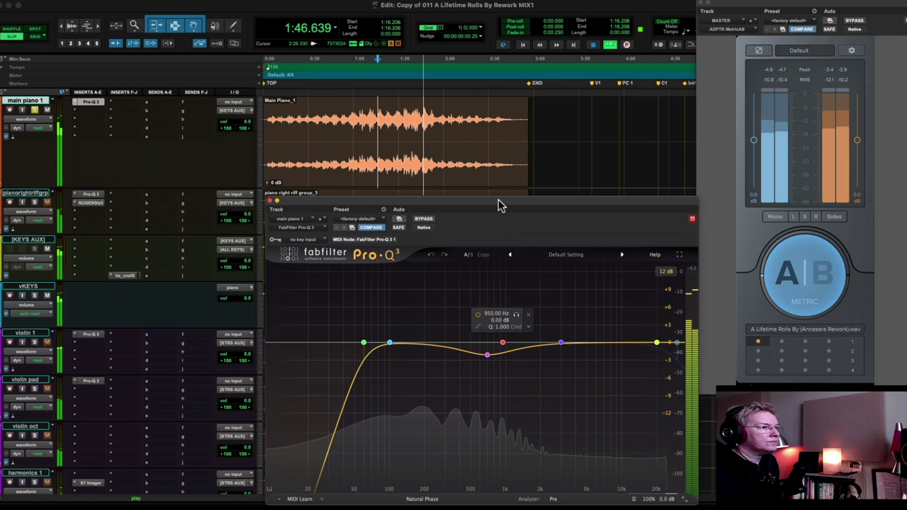
key(space)
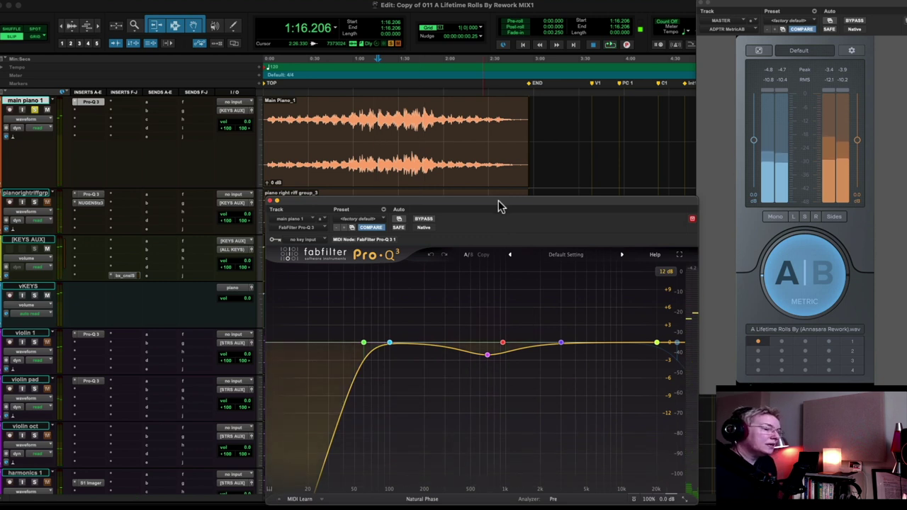
Inspect the low-cut band in main piano 1's Pro-Q 3, close the plug-in and unsolo the track.
mouse_move(364, 345)
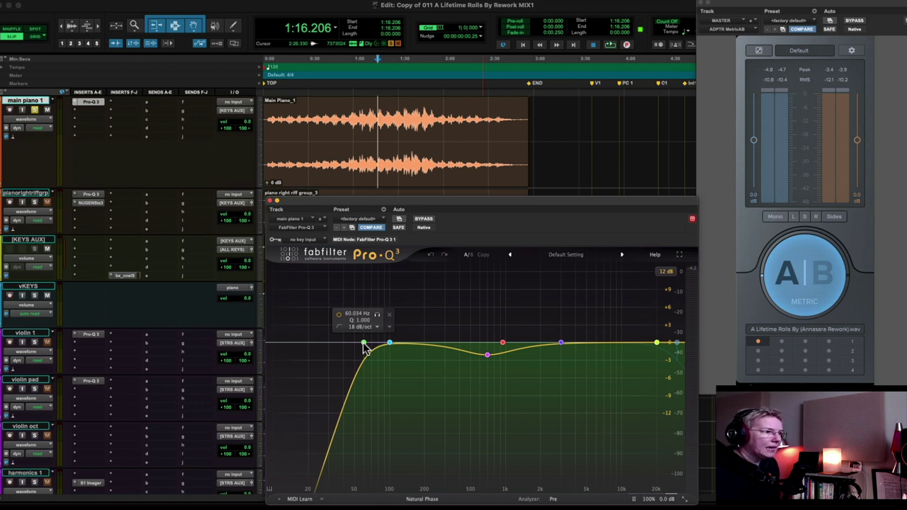
click(270, 201)
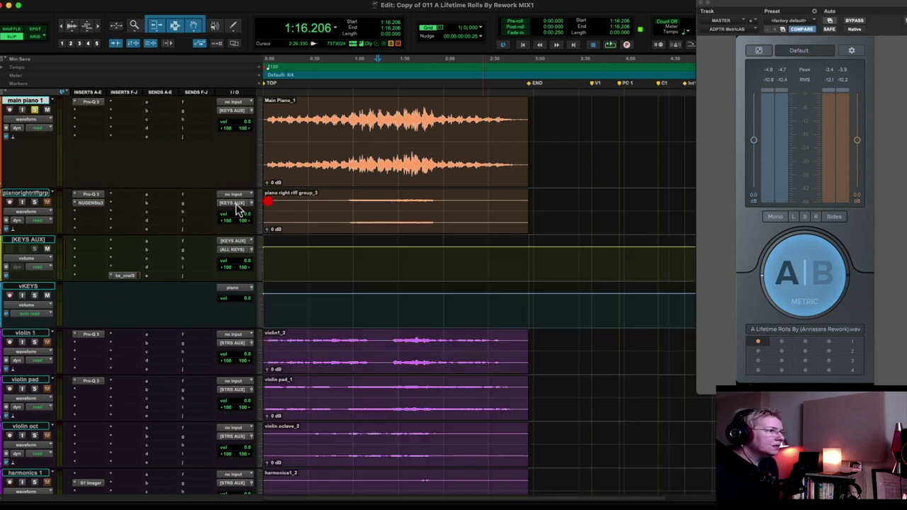
click(35, 109)
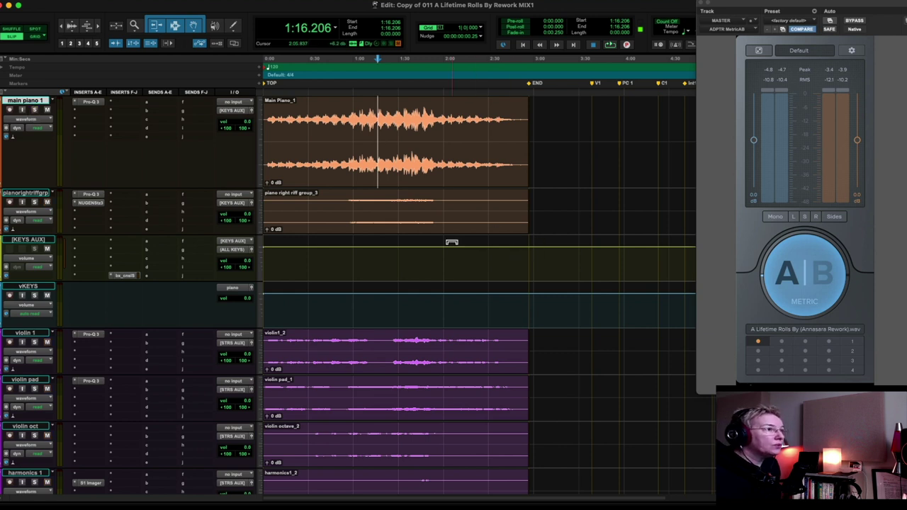
scroll(452, 242, down, 5)
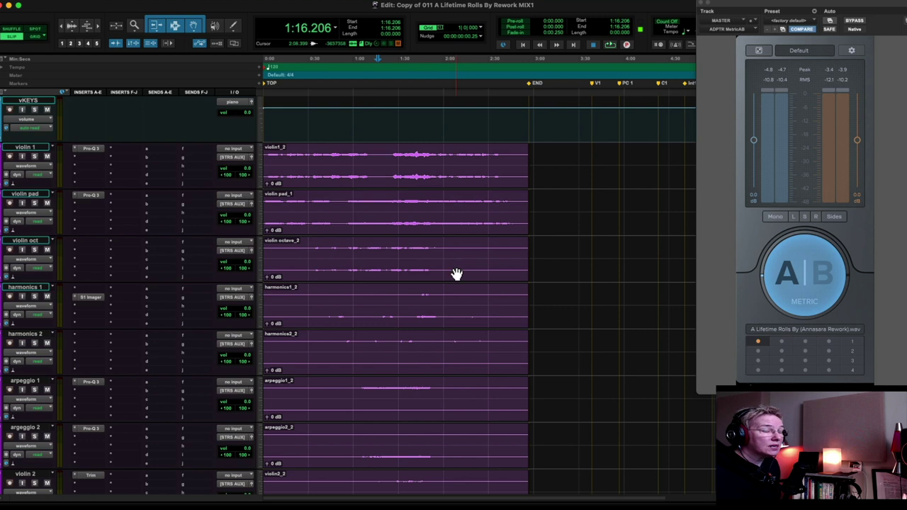